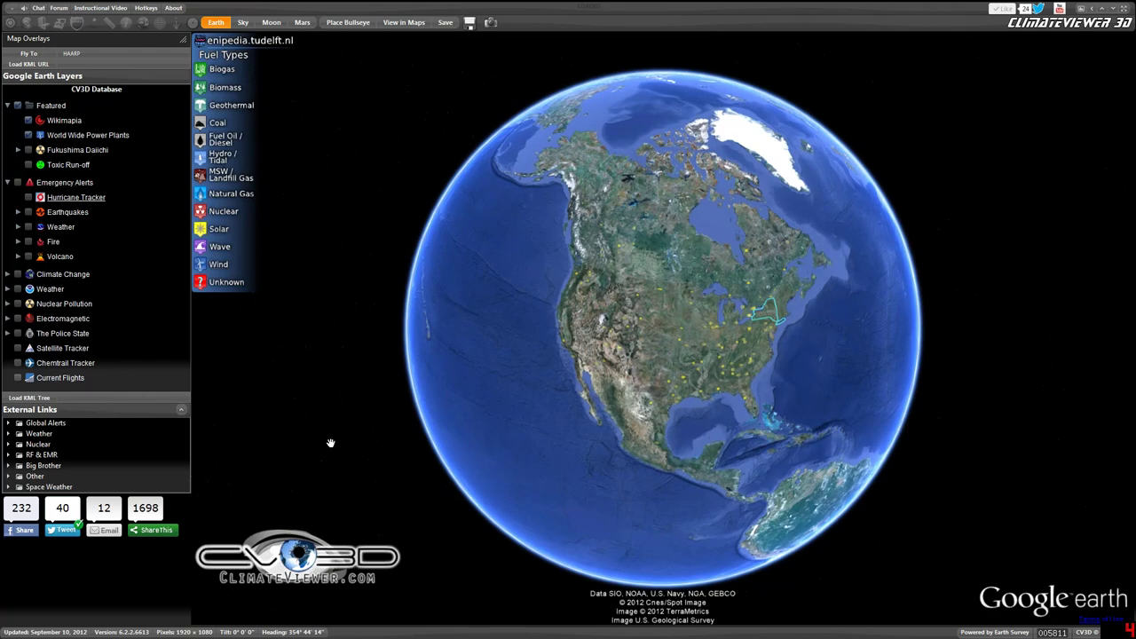
# Zoom the globe in on the western United States, then try the UI lightness theme and return to UI darkness.
pyautogui.moveTo(658, 250); pyautogui.dragTo(828, 271)
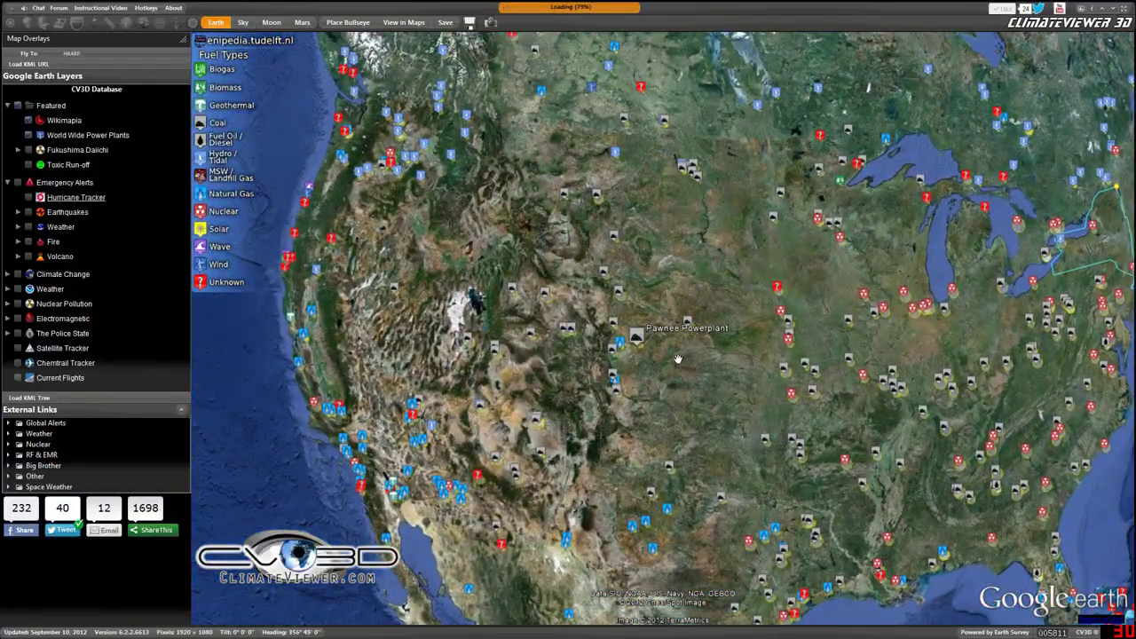
pyautogui.click(14, 12)
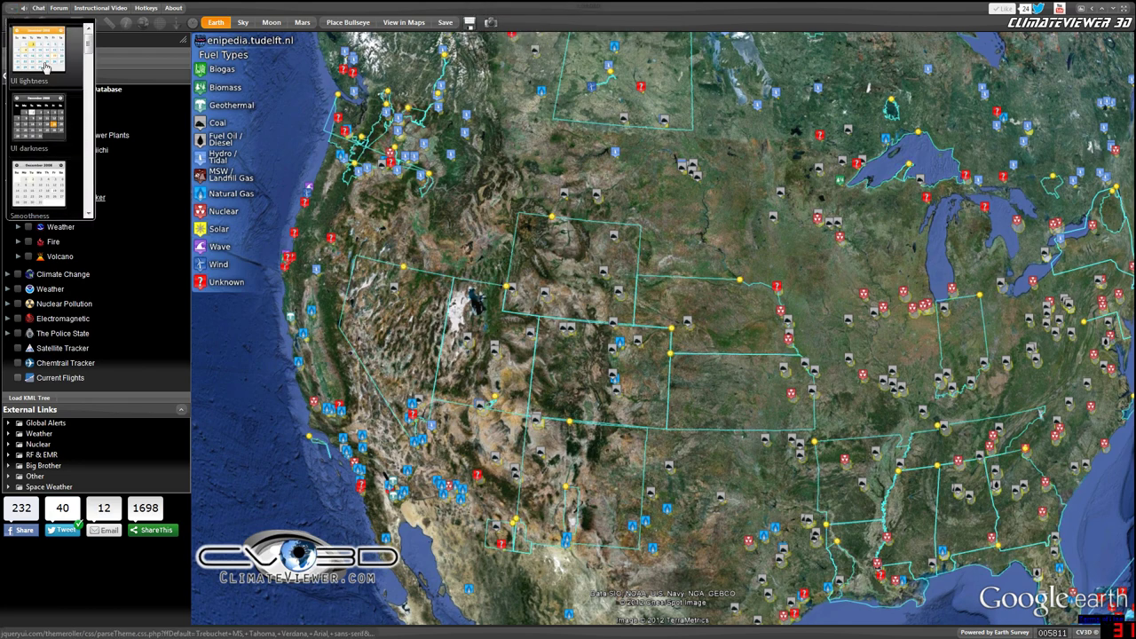
pyautogui.click(46, 67)
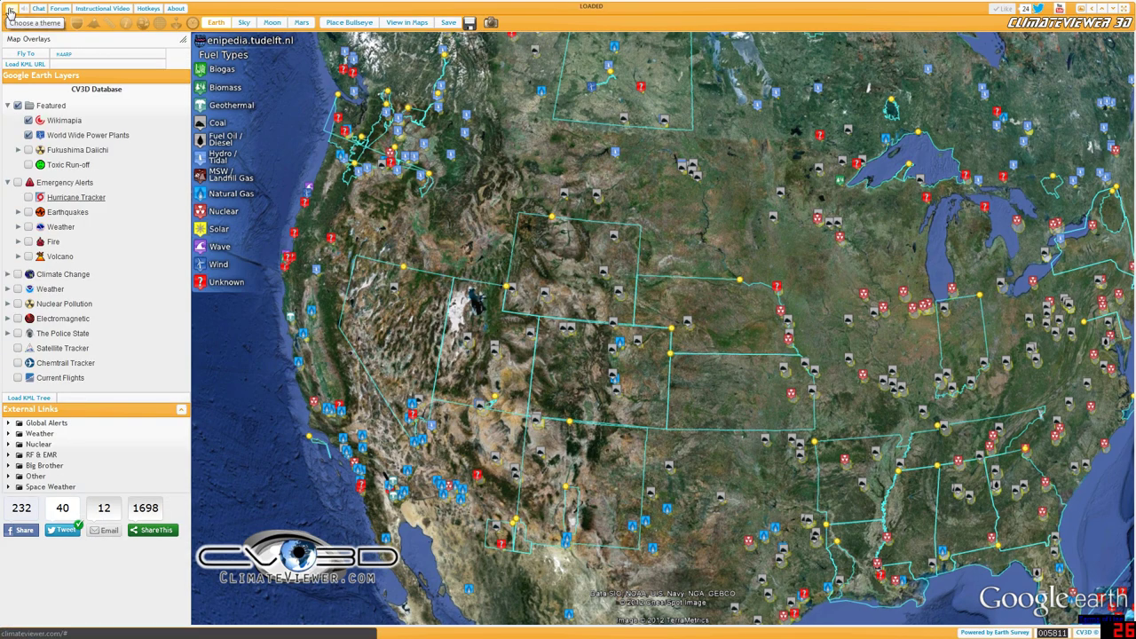
pyautogui.click(10, 12)
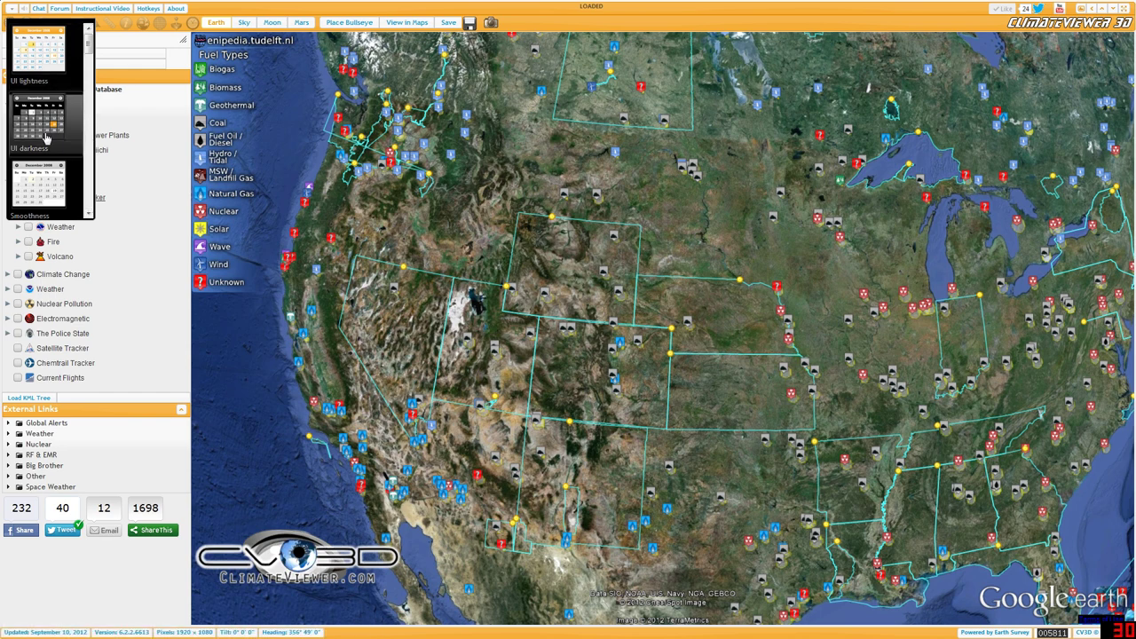
pyautogui.click(46, 136)
# Apply the Sunny theme to the interface and show the page in full screen.
pyautogui.click(12, 12)
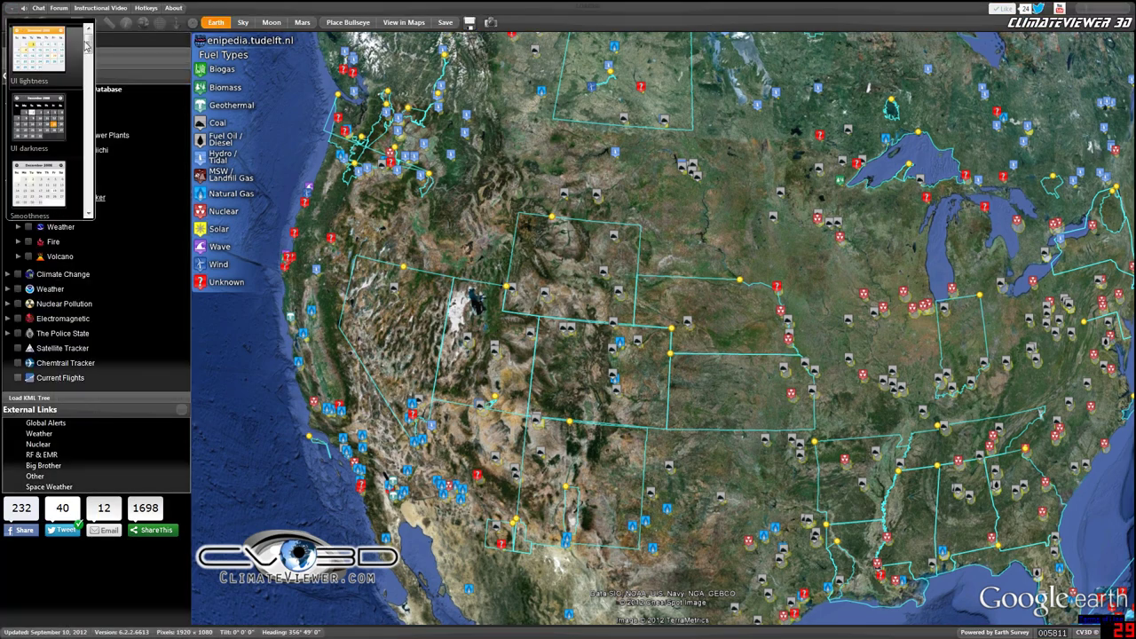
pyautogui.moveTo(87, 46); pyautogui.dragTo(90, 80)
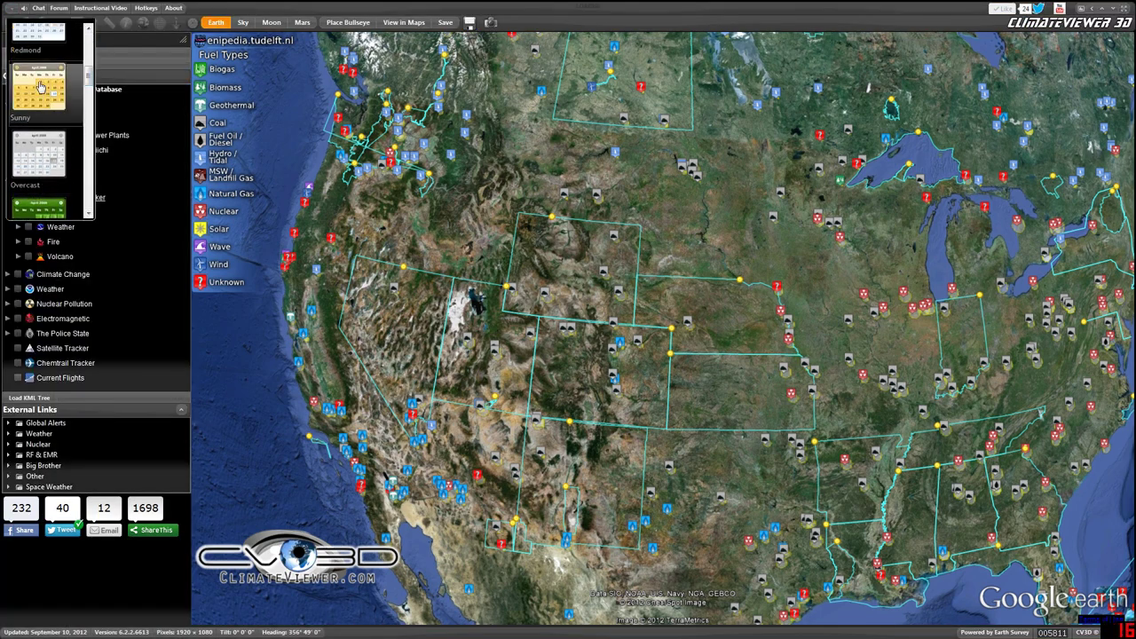
pyautogui.click(40, 86)
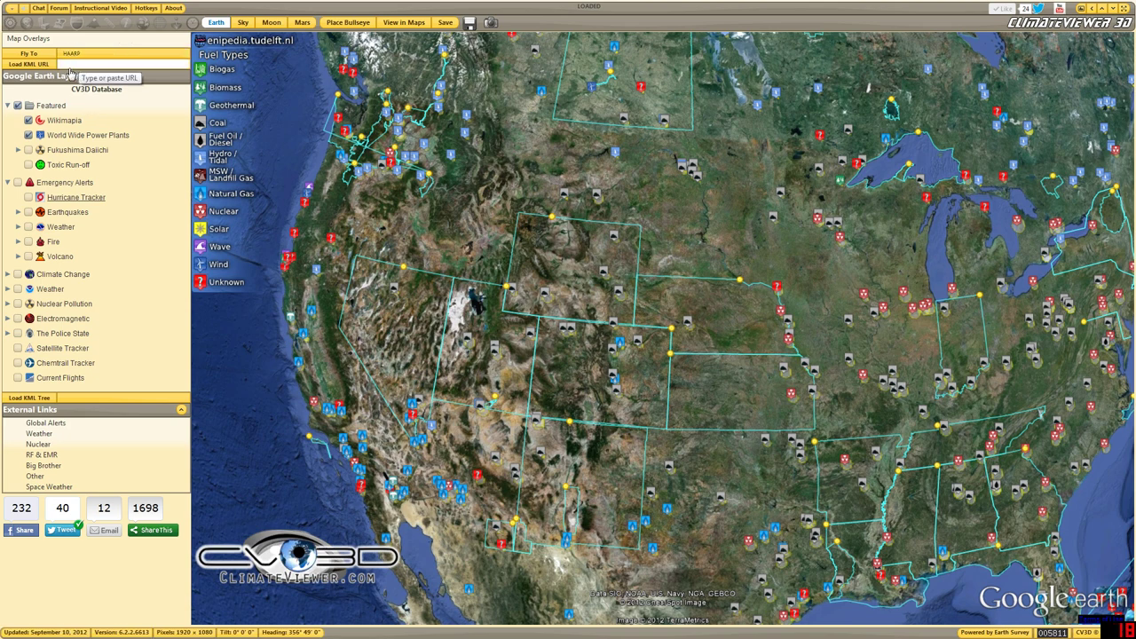
pyautogui.press('F11')
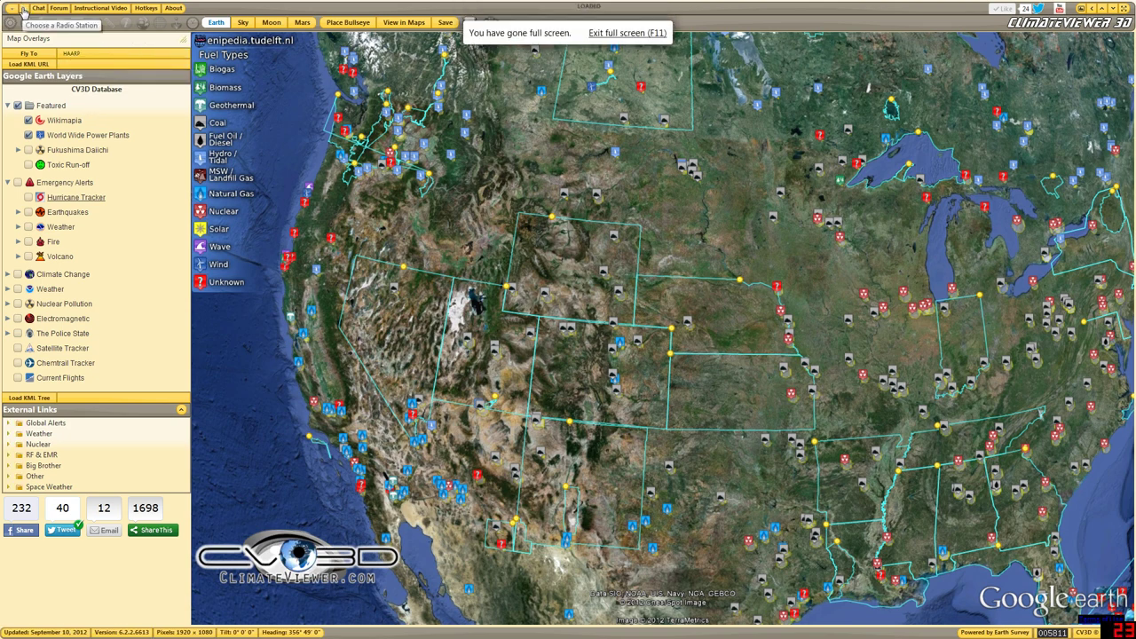
# Open R3zn8D's Mix from the radio stations, move its player window over the map, and close it.
pyautogui.click(24, 8)
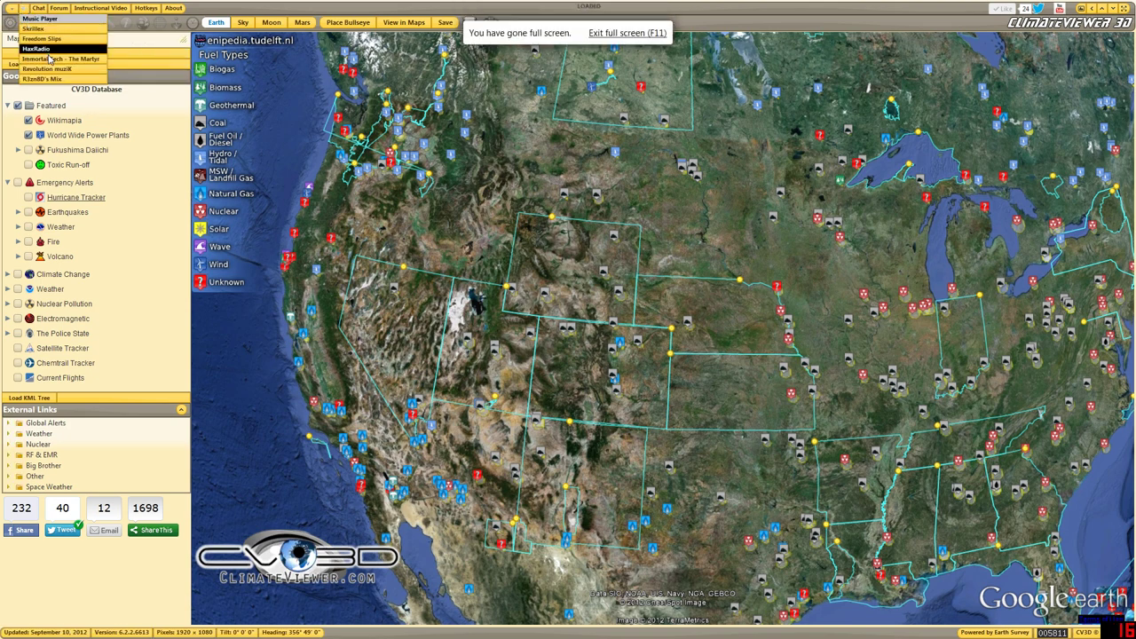
pyautogui.click(53, 80)
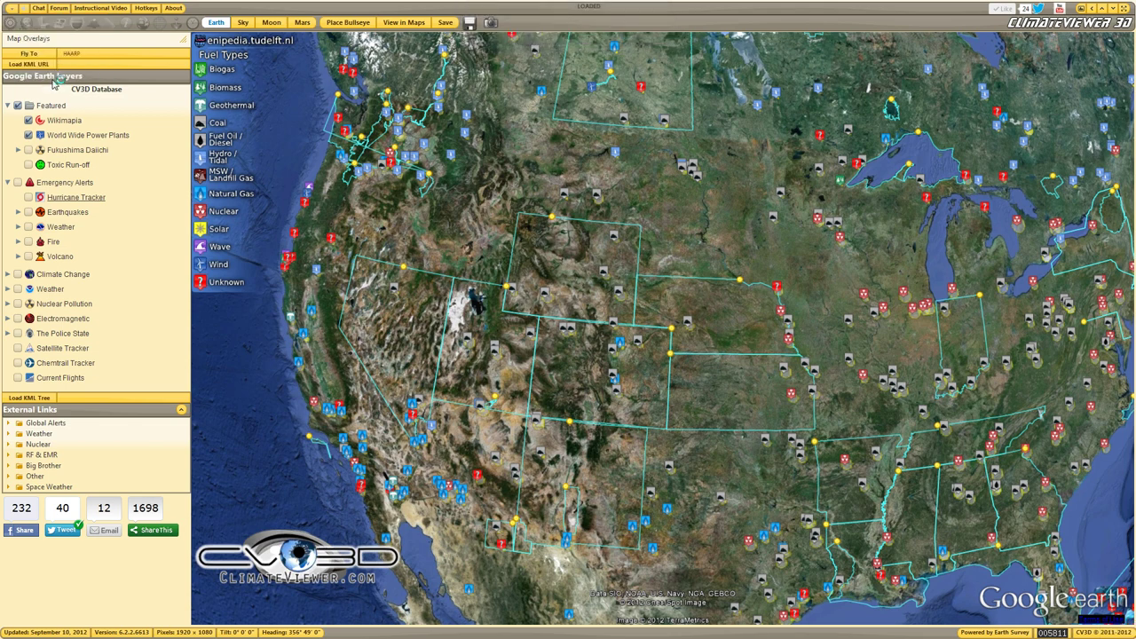
pyautogui.moveTo(158, 14); pyautogui.dragTo(458, 131)
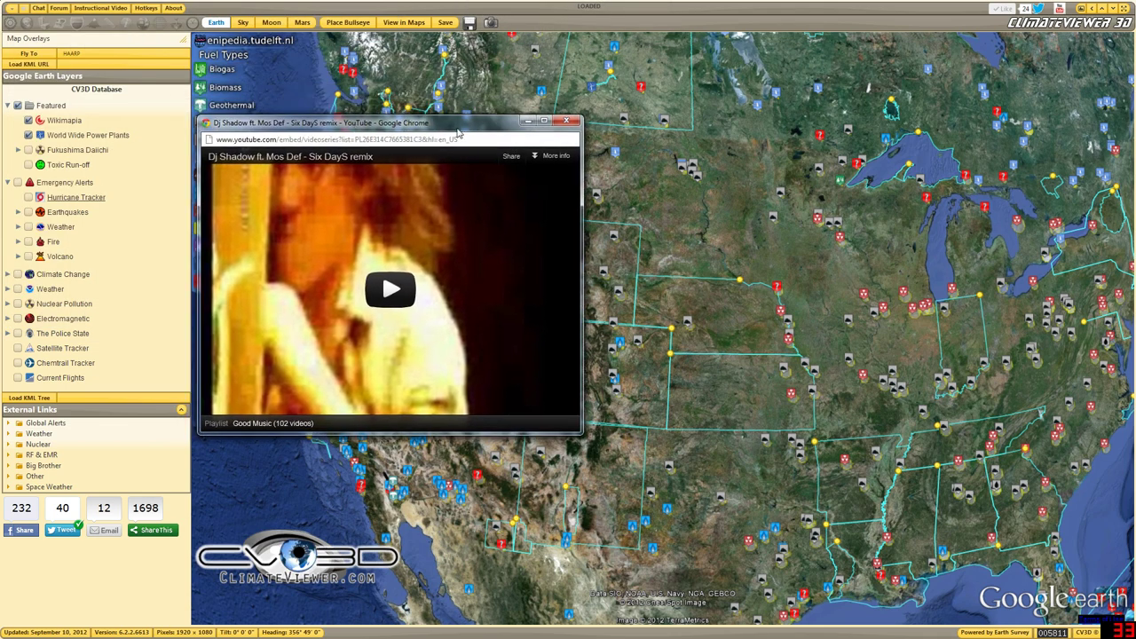
pyautogui.click(567, 121)
# Open the HaxRadio station to view its player, then close it.
pyautogui.click(26, 10)
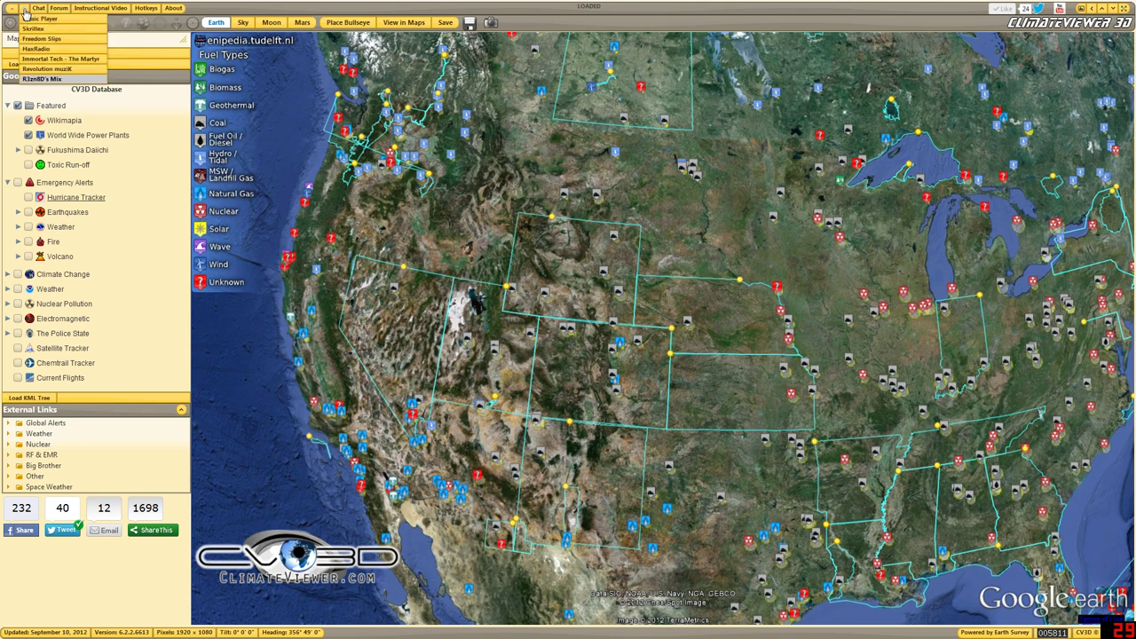
pyautogui.click(39, 49)
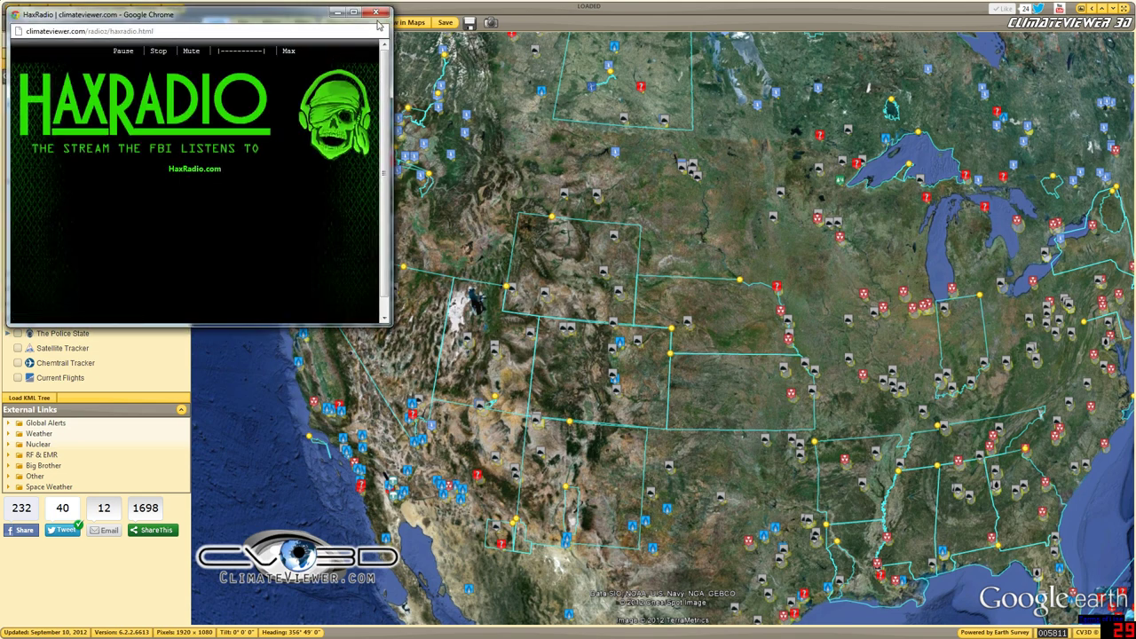
pyautogui.click(378, 13)
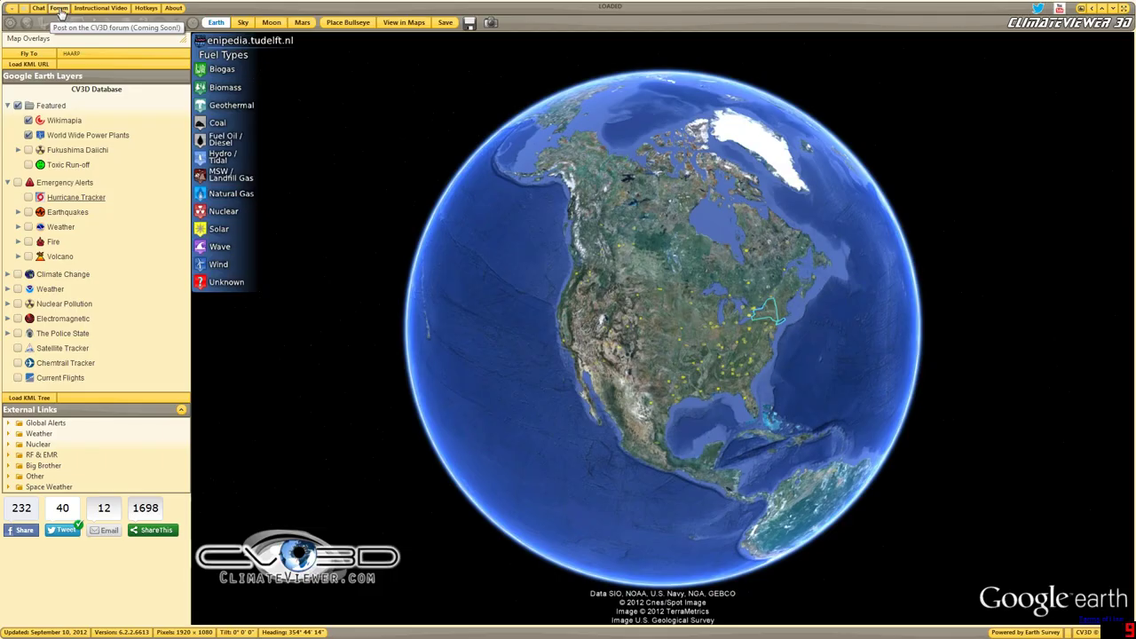
# Look at the CV3D forum and the instructional video in their own windows, closing each one.
pyautogui.click(60, 9)
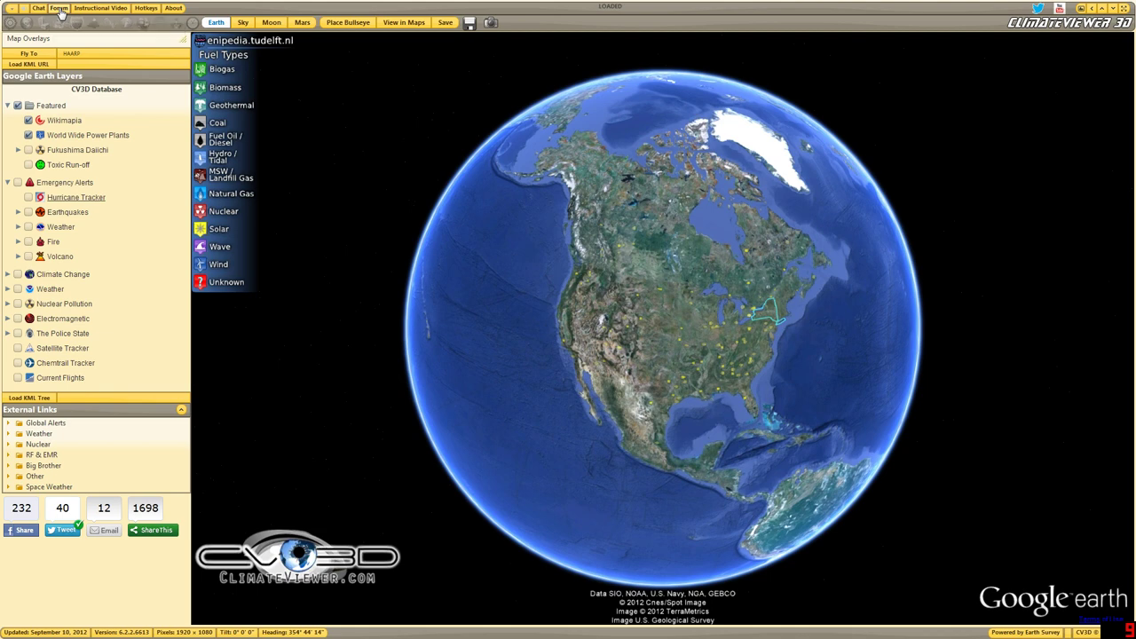
pyautogui.click(375, 12)
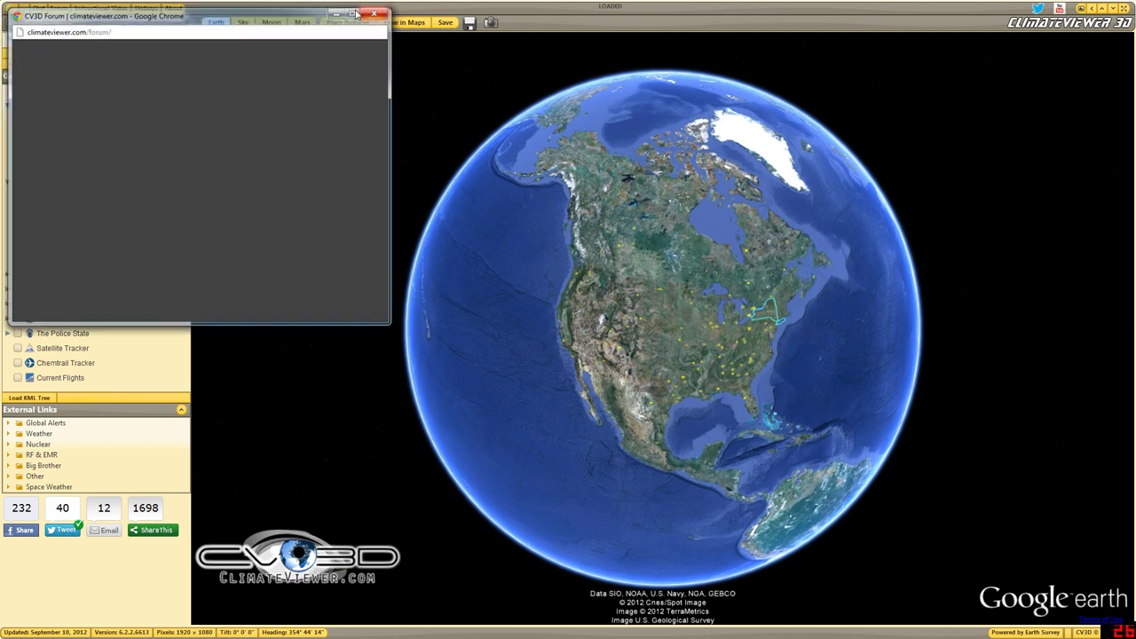
pyautogui.click(102, 9)
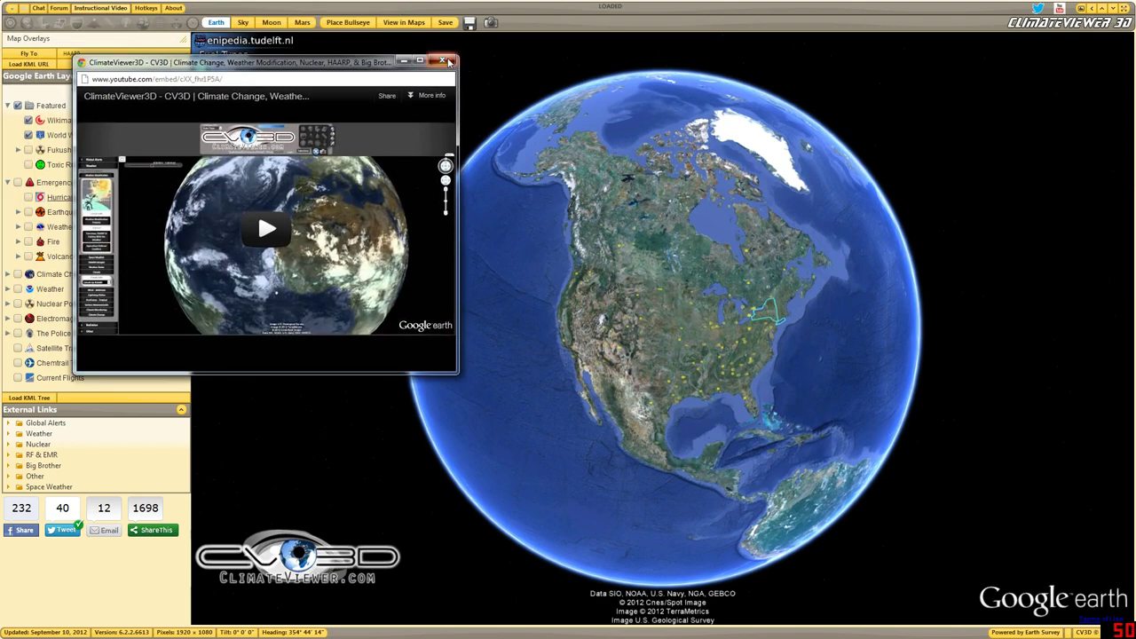
pyautogui.click(448, 60)
# Look through the Hotkeys instructions for the marker, mouse and keyboard controls, then close them.
pyautogui.click(147, 9)
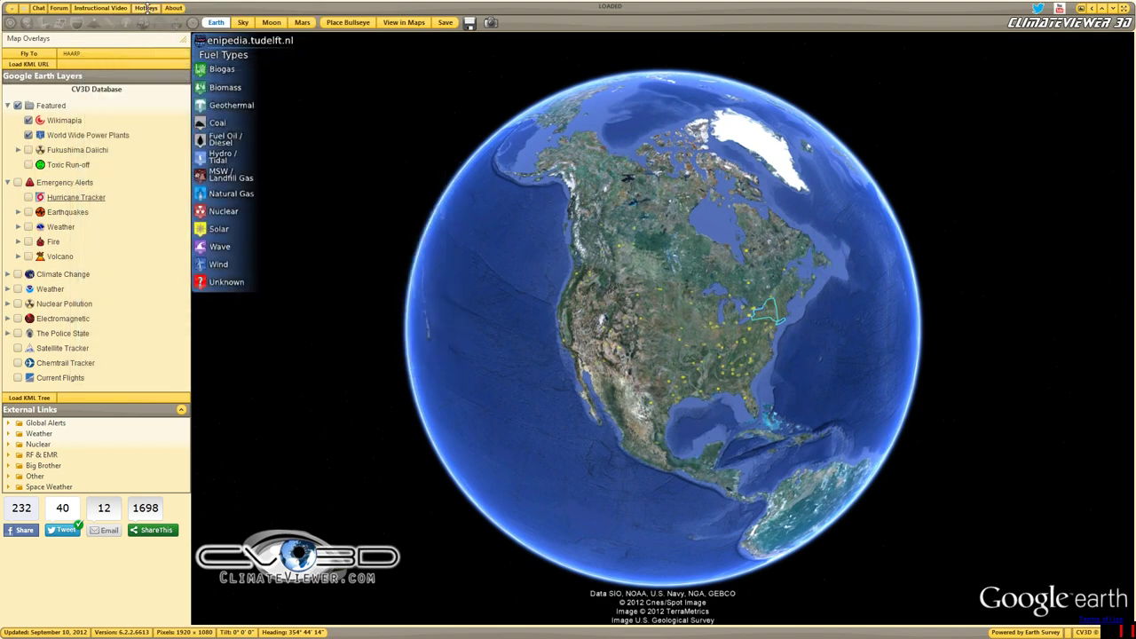
pyautogui.scroll(-6, 186, 51)
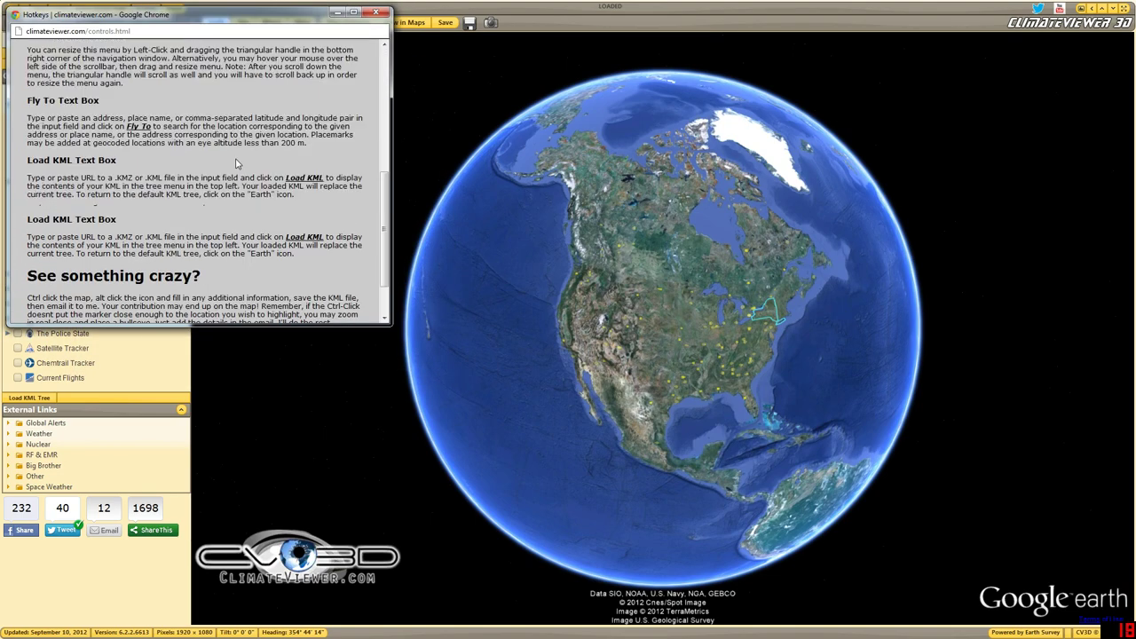
pyautogui.scroll(6, 186, 51)
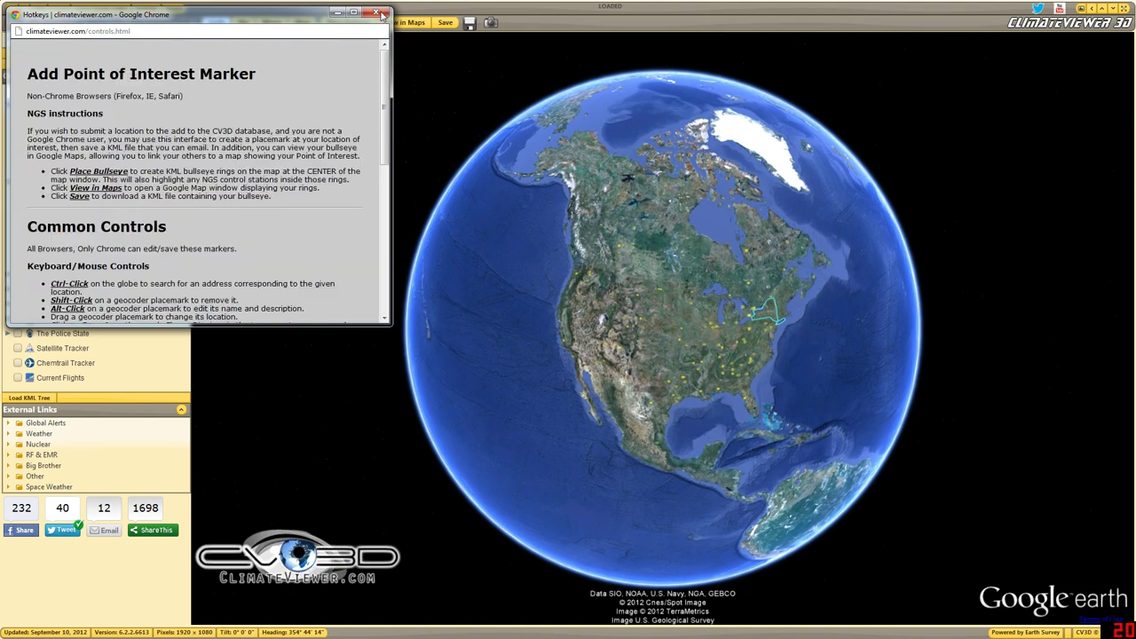
pyautogui.click(379, 15)
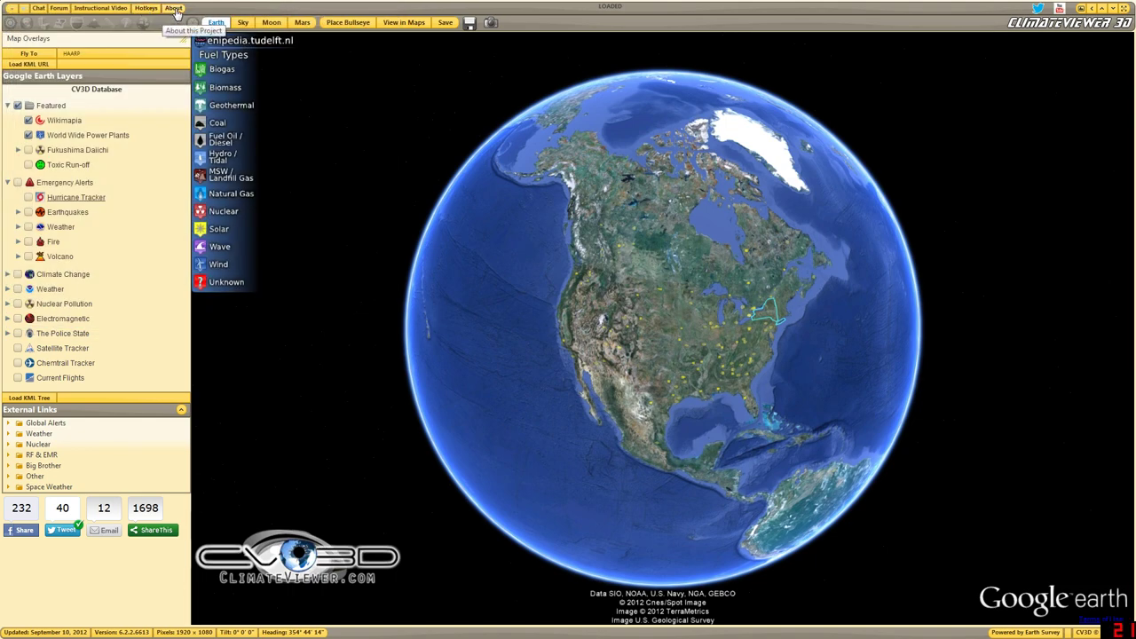
# Read the About page down to its framework credits, donation section and contact links, then return to the map.
pyautogui.click(173, 8)
pyautogui.moveTo(386, 102); pyautogui.dragTo(375, 163)
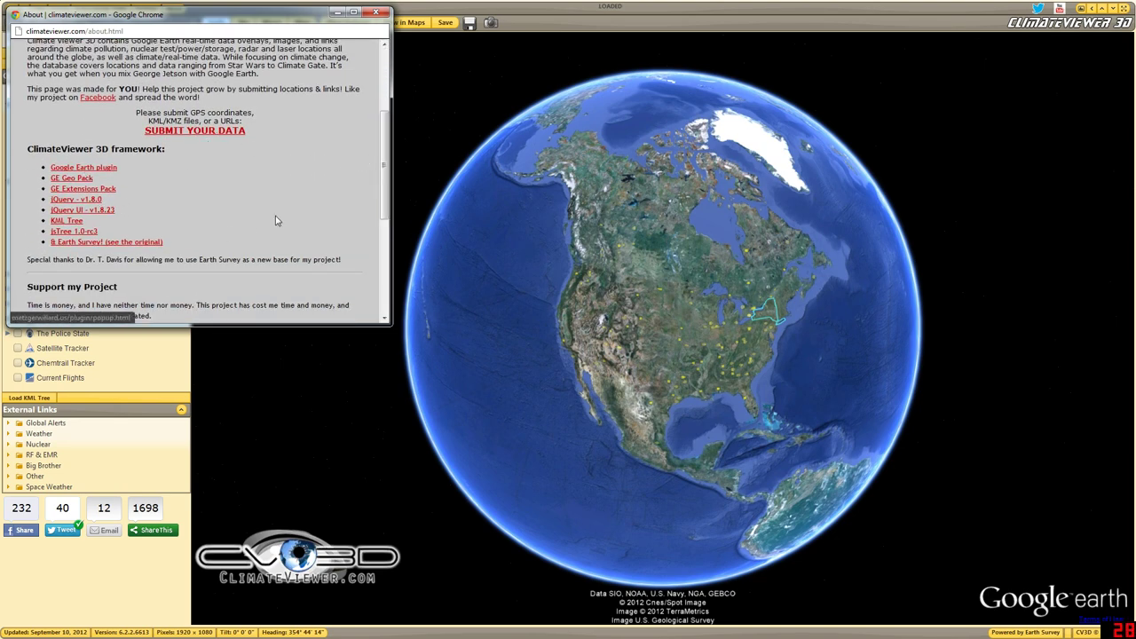
pyautogui.moveTo(381, 178); pyautogui.dragTo(381, 243)
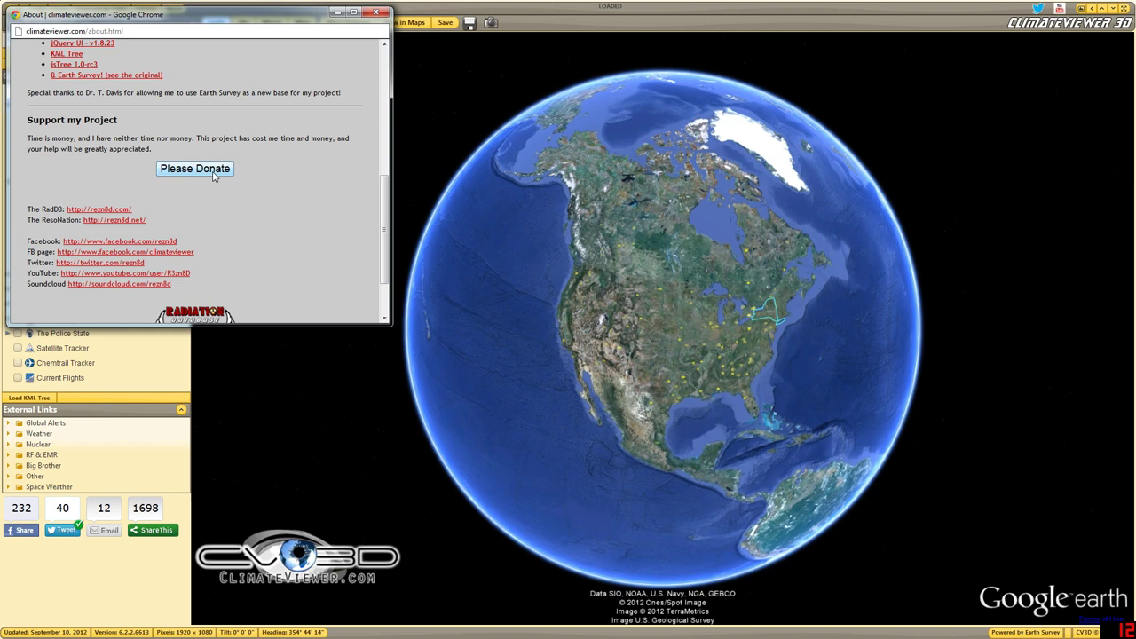
pyautogui.click(947, 25)
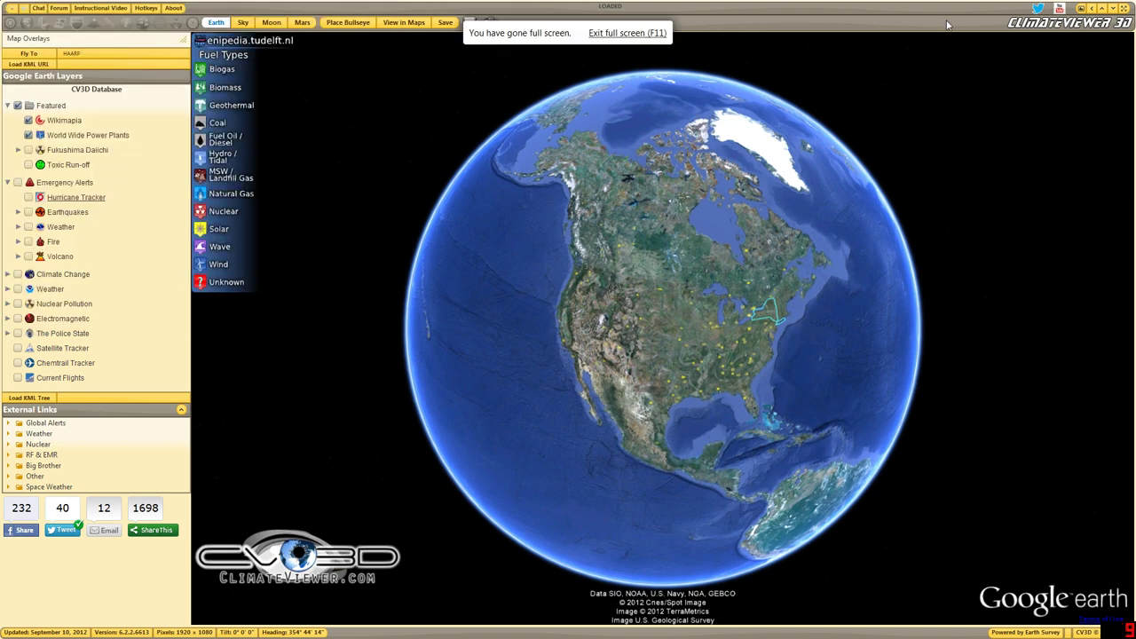
# Hide and restore the layer sidebar, the map toolbar and the status bar one by one, then all of them together.
pyautogui.click(1090, 9)
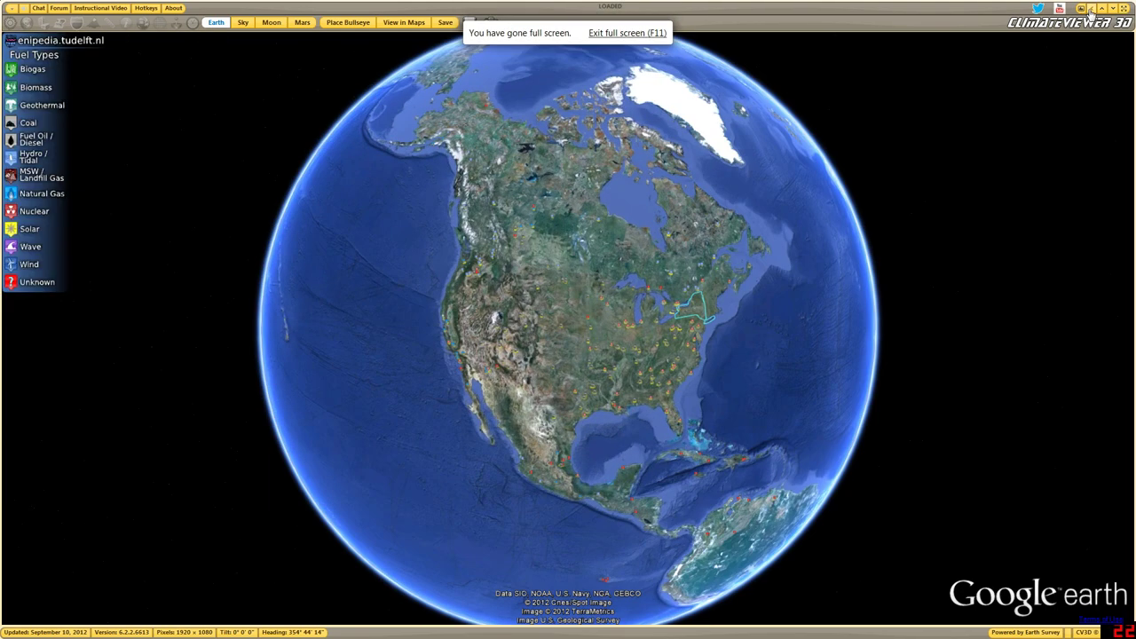
pyautogui.click(1090, 8)
pyautogui.click(1102, 9)
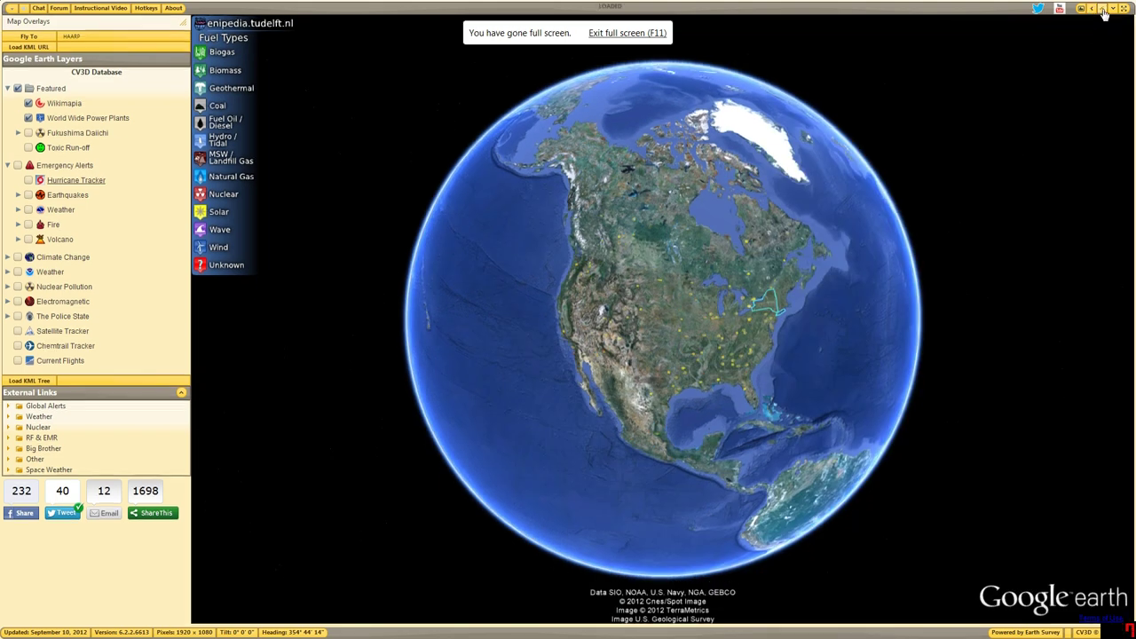
pyautogui.click(1102, 9)
pyautogui.click(1113, 9)
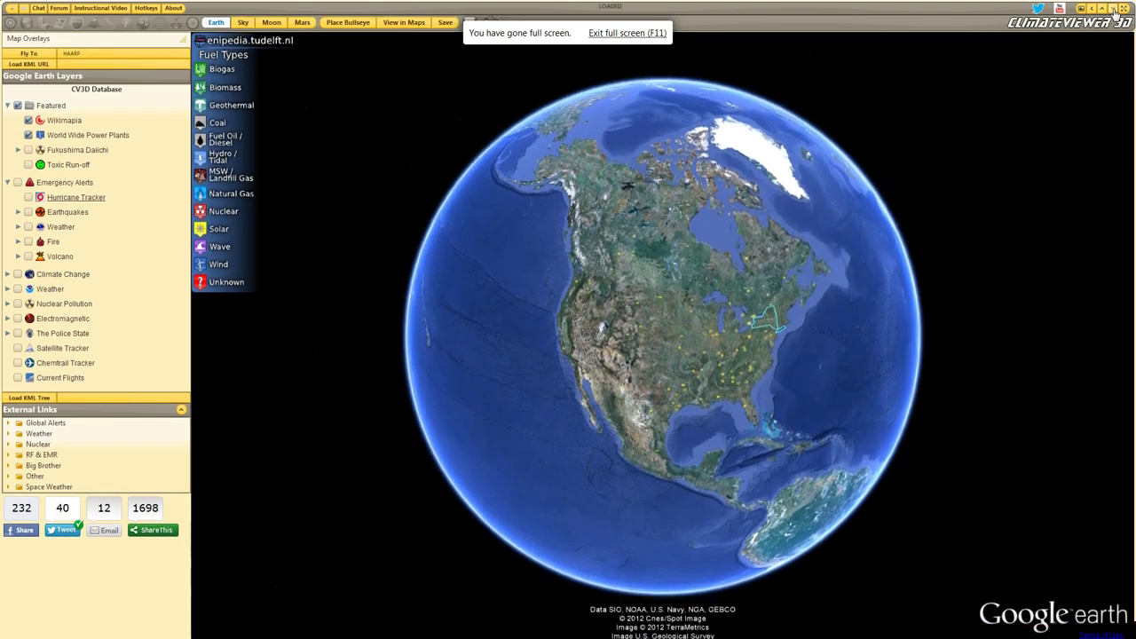
pyautogui.click(1113, 8)
pyautogui.click(1124, 9)
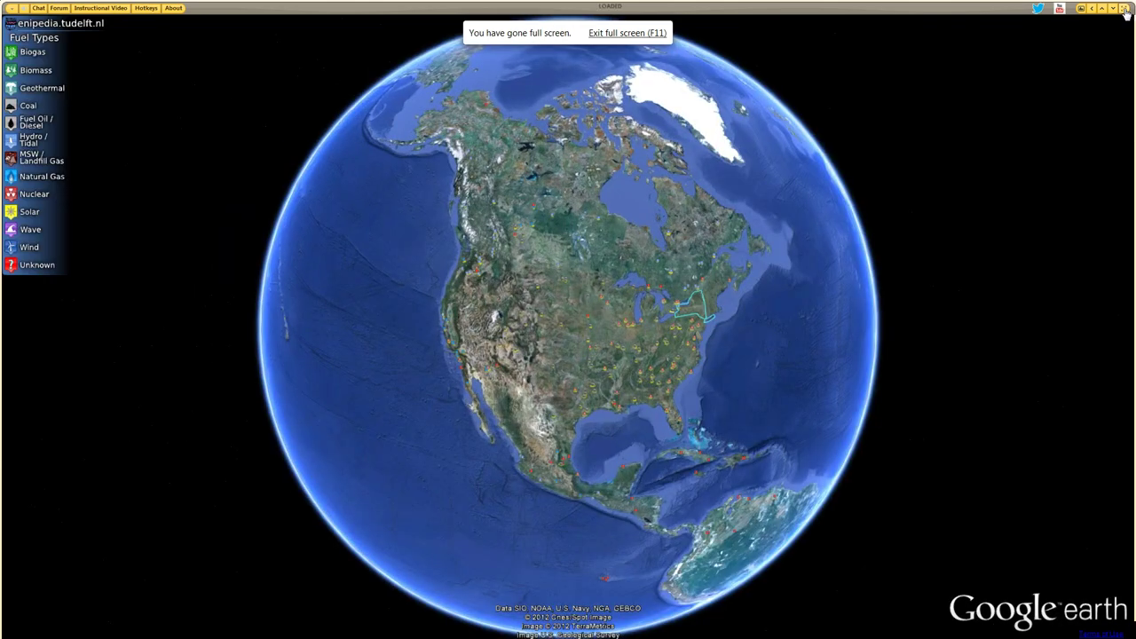
pyautogui.click(1125, 9)
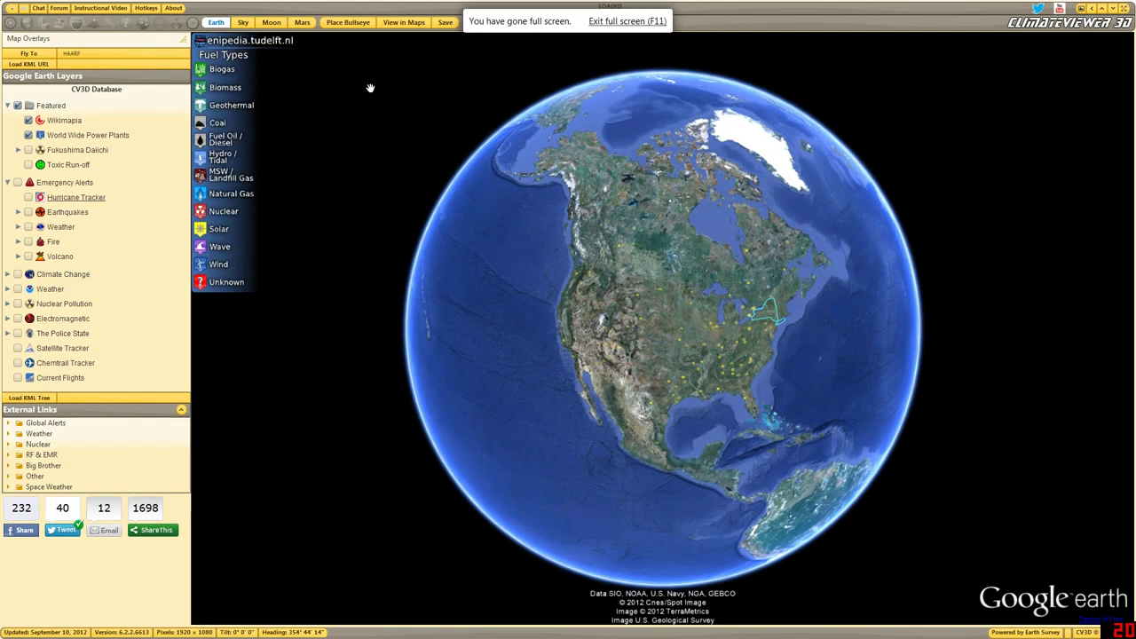
# Turn on sunlight, rotate the globe to examine the day and night sides, and turn sunlight off again.
pyautogui.click(11, 22)
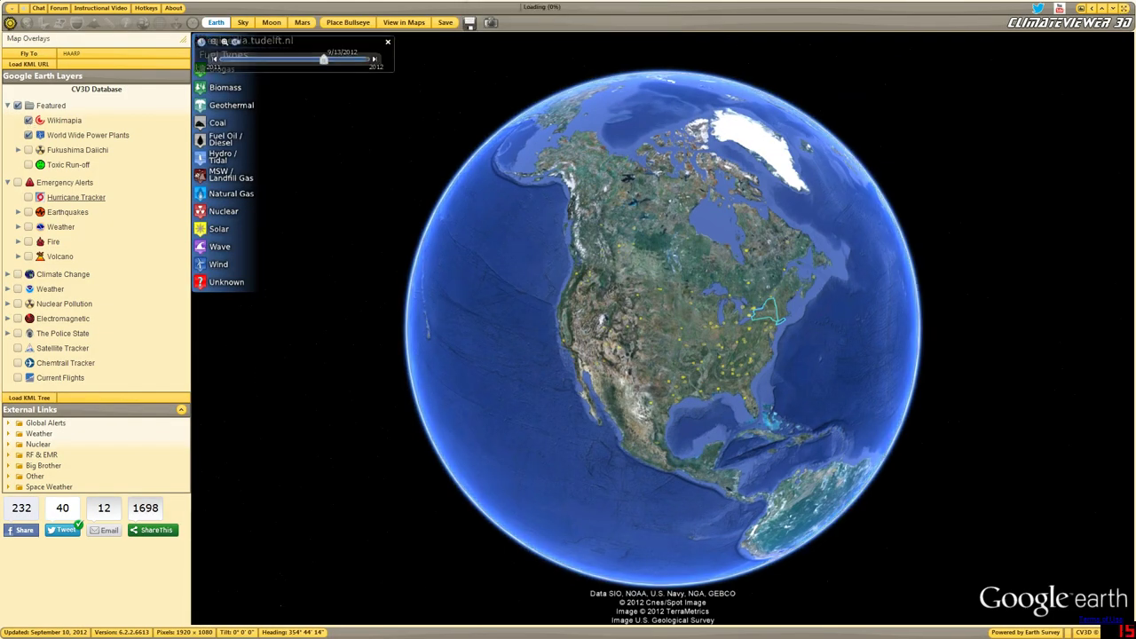
pyautogui.moveTo(669, 272); pyautogui.dragTo(593, 152)
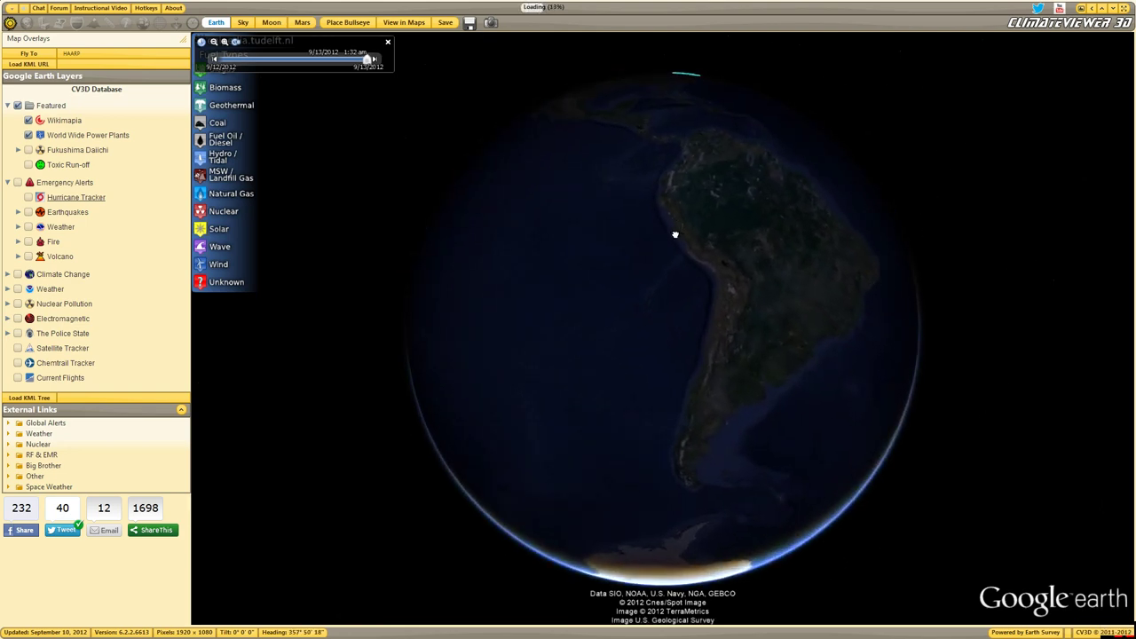
pyautogui.moveTo(674, 233); pyautogui.dragTo(720, 343)
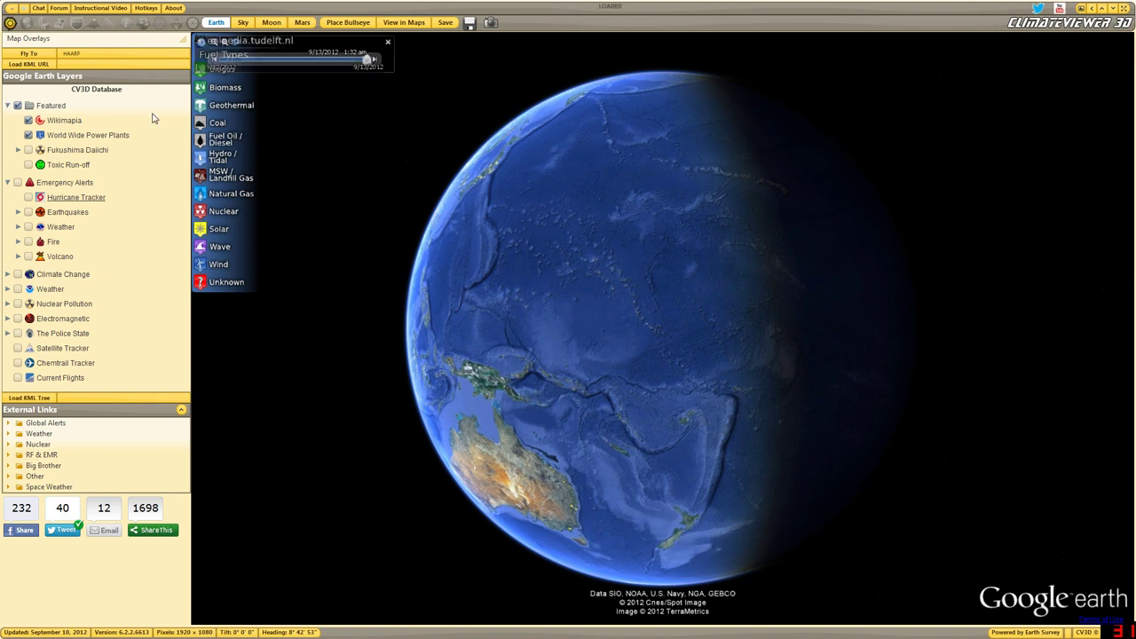
pyautogui.click(9, 22)
# Turn on the map overlays, including the overview map, borders, longitude/latitude grid, navigation controls and historical imagery.
pyautogui.click(26, 22)
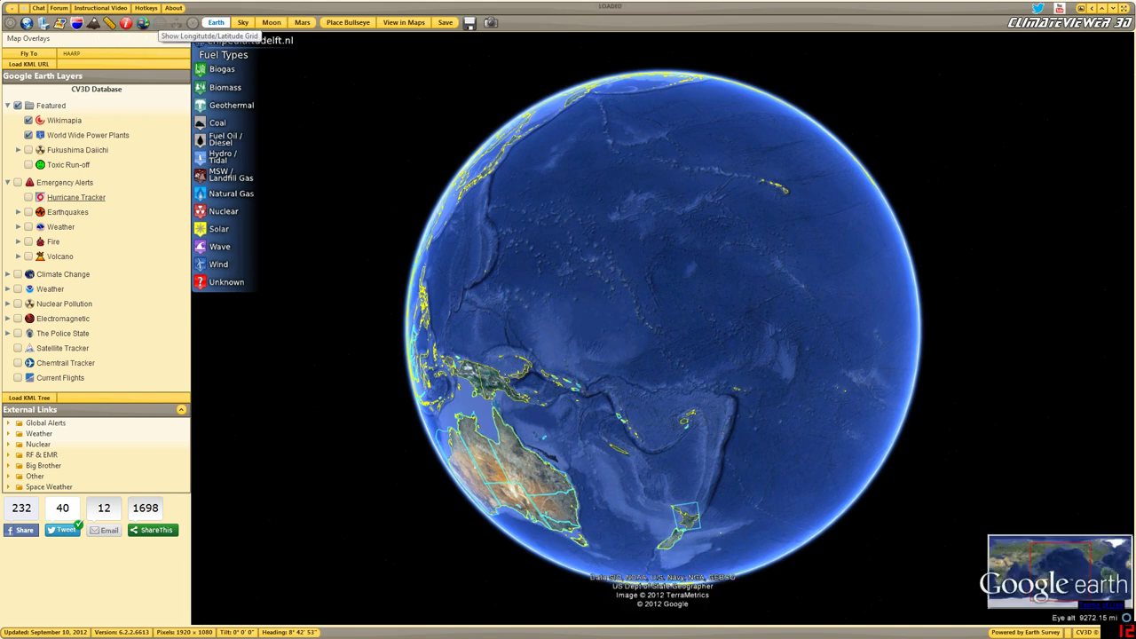
pyautogui.click(192, 23)
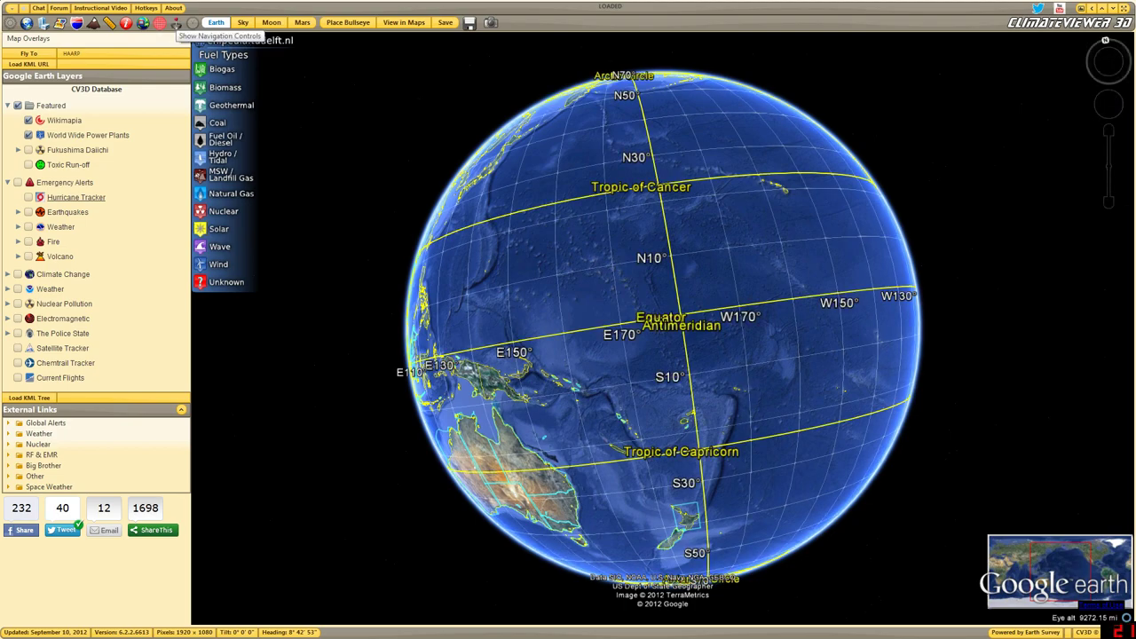
pyautogui.click(192, 23)
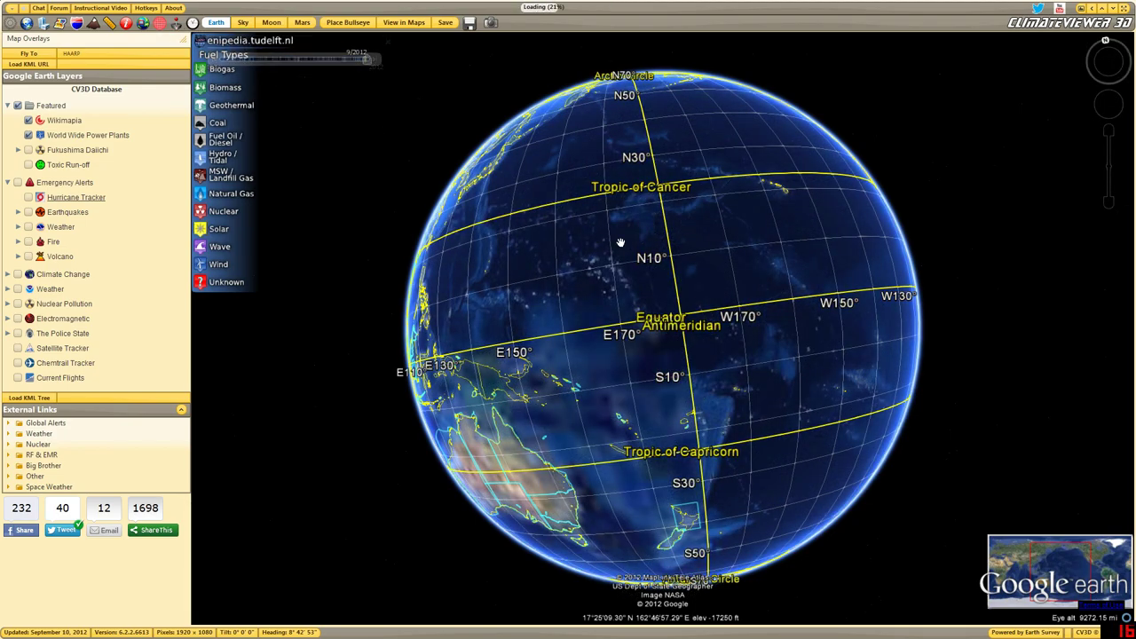
# Rotate the globe from the Pacific to the Middle East and zoom in to examine the map overlays there.
pyautogui.moveTo(566, 268); pyautogui.dragTo(811, 305)
pyautogui.moveTo(651, 200); pyautogui.dragTo(649, 310)
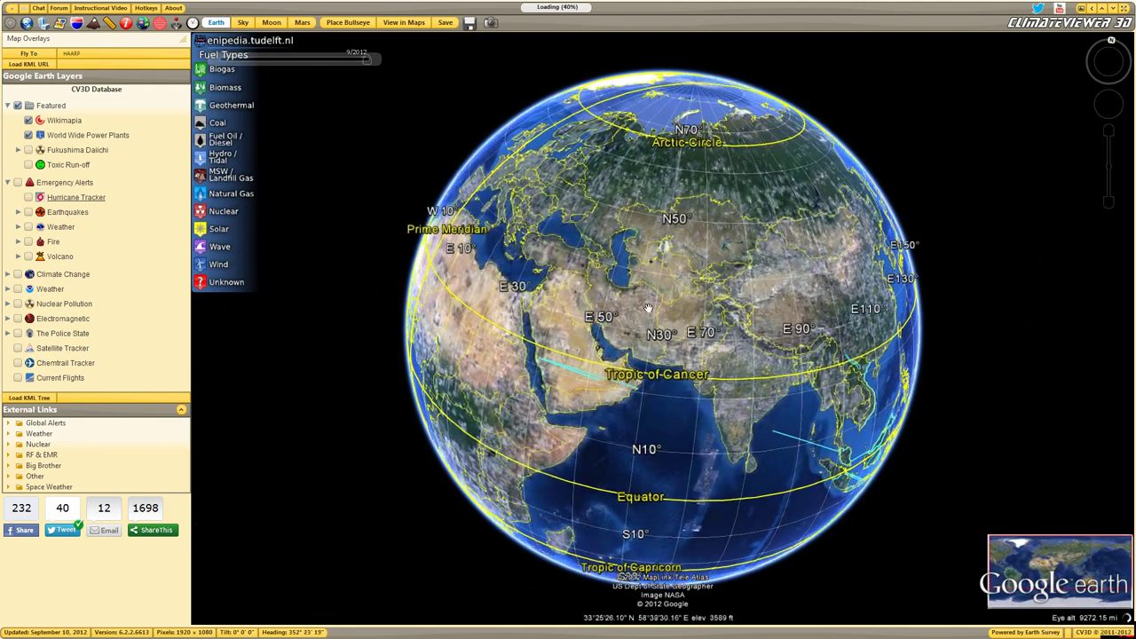
pyautogui.scroll(3, 649, 309)
pyautogui.scroll(2, 649, 310)
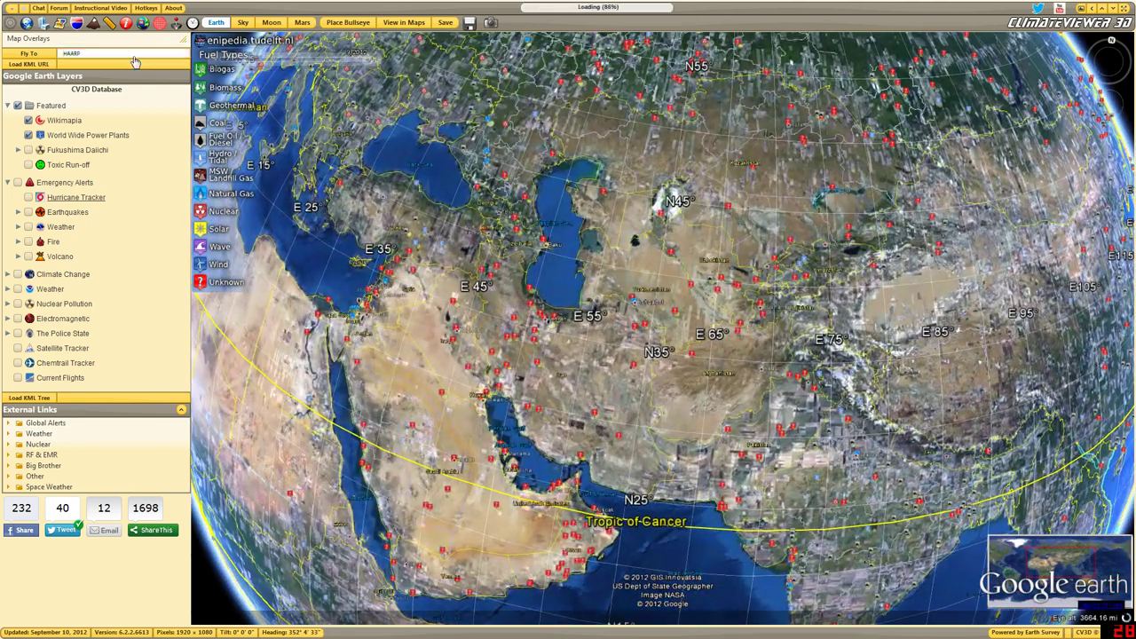
# Turn off the navigation controls, longitude/latitude grid, historical imagery, overview map and atmosphere, and center the map on Central Asia.
pyautogui.click(176, 23)
pyautogui.click(160, 23)
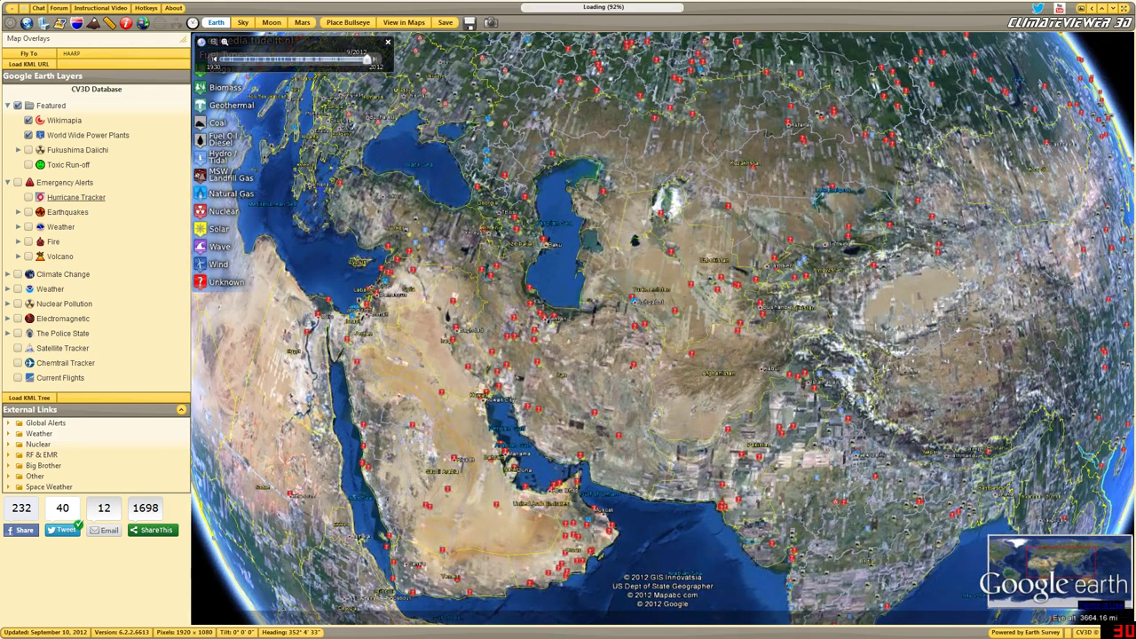
pyautogui.click(143, 24)
pyautogui.click(126, 23)
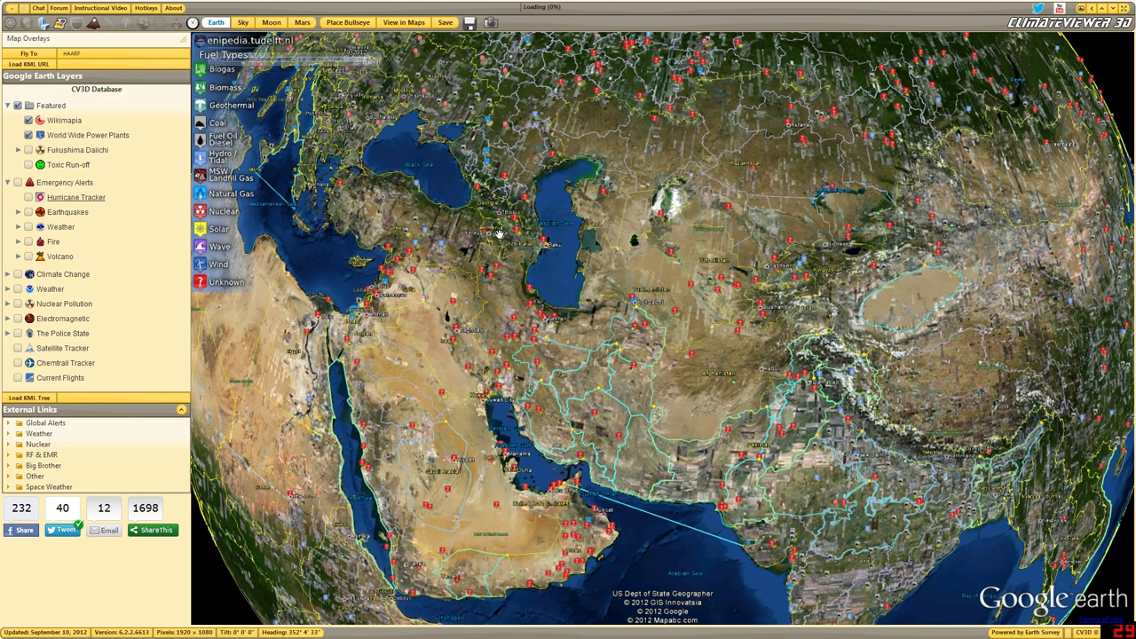
pyautogui.moveTo(705, 309); pyautogui.dragTo(601, 382)
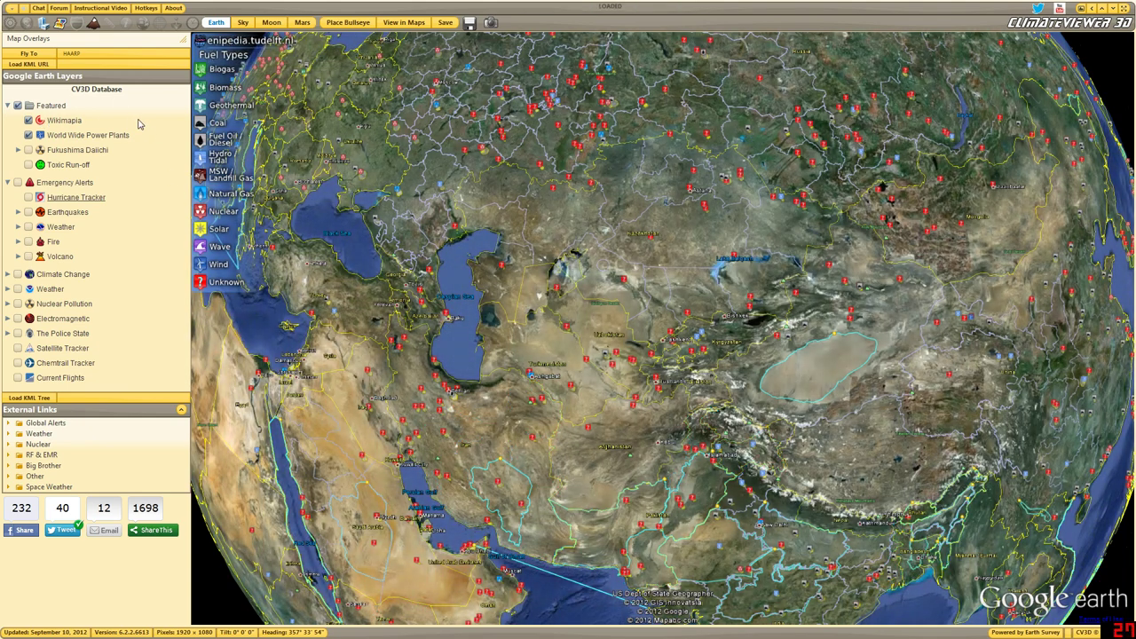
# Switch to the Sky view, read the XMM-Newton image pop-up for M 31 near Andromeda, and close it.
pyautogui.click(243, 23)
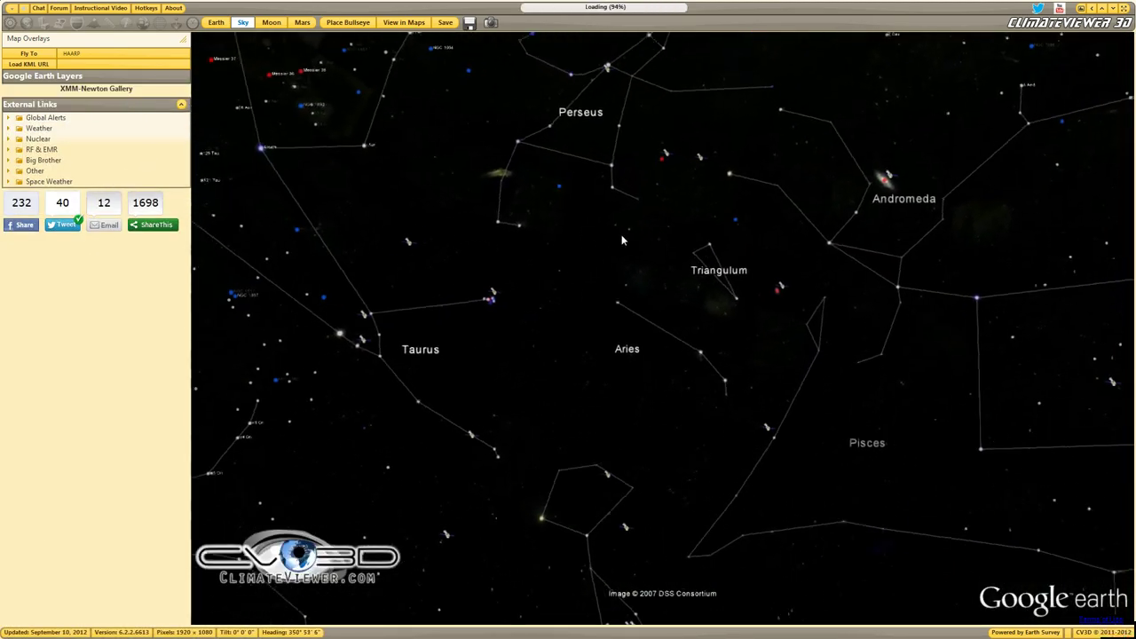
pyautogui.moveTo(784, 243); pyautogui.dragTo(652, 360)
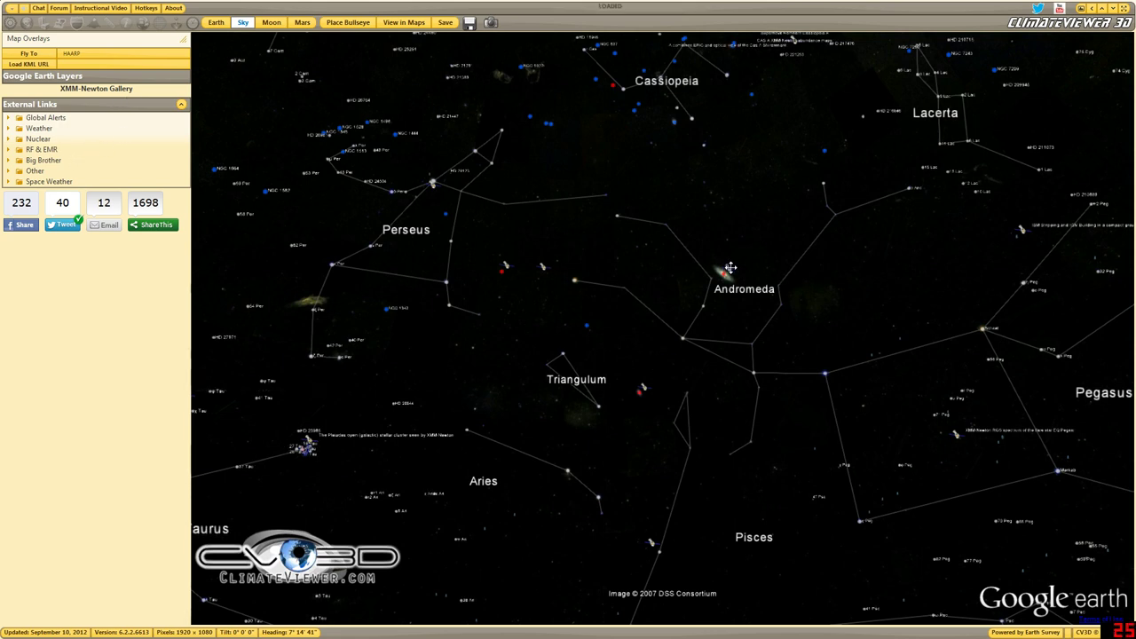
pyautogui.click(730, 267)
pyautogui.click(723, 261)
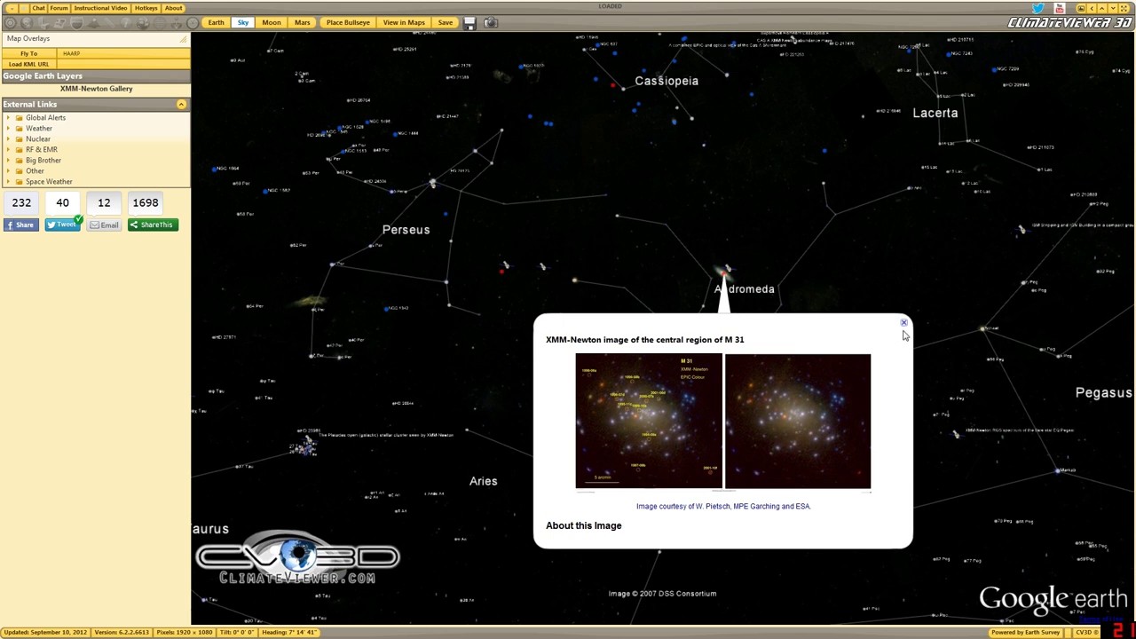
pyautogui.click(903, 325)
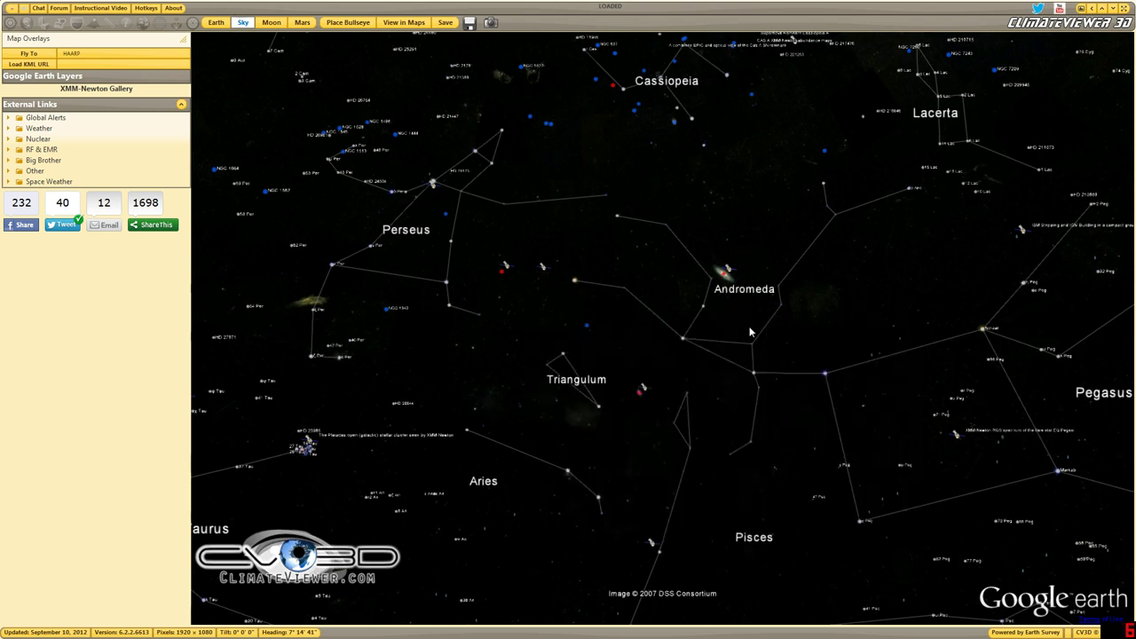
# Switch to the Moon, fly to the Apollo 11 site, examine the lunar module up close, and reset the view's tilt and heading.
pyautogui.click(269, 23)
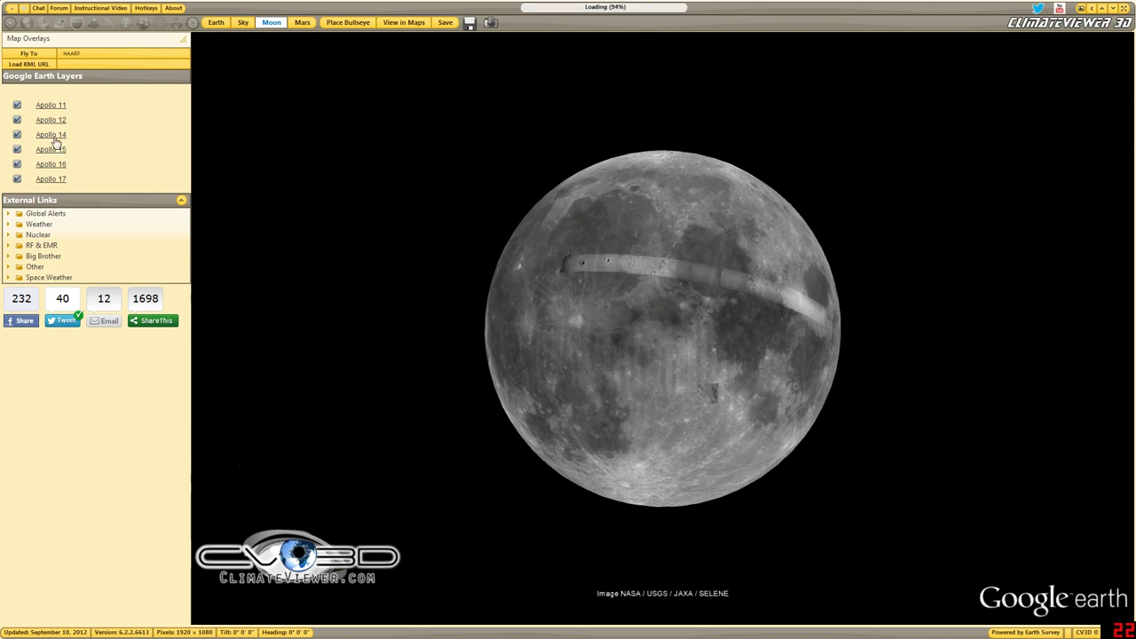
pyautogui.click(59, 108)
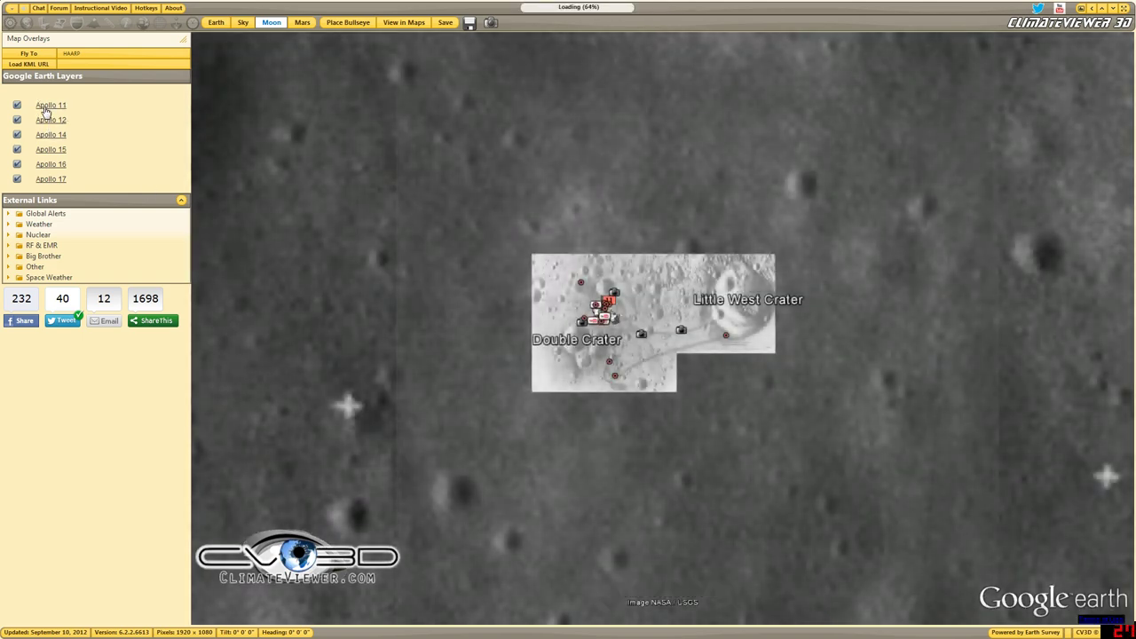
pyautogui.moveTo(603, 333); pyautogui.dragTo(574, 363)
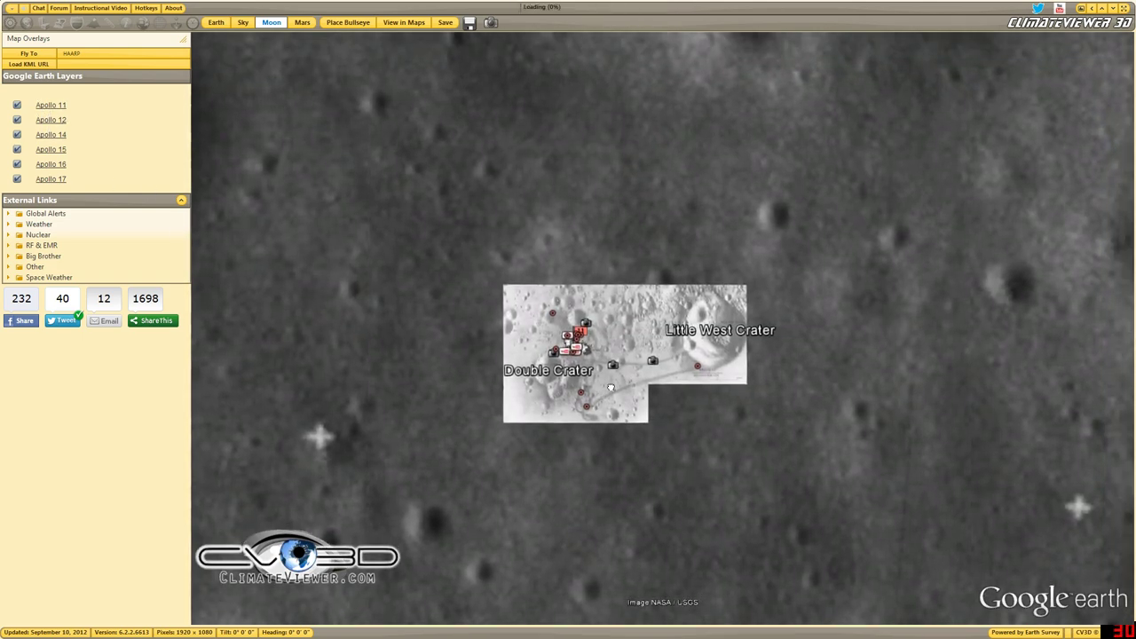
pyautogui.scroll(3, 572, 343)
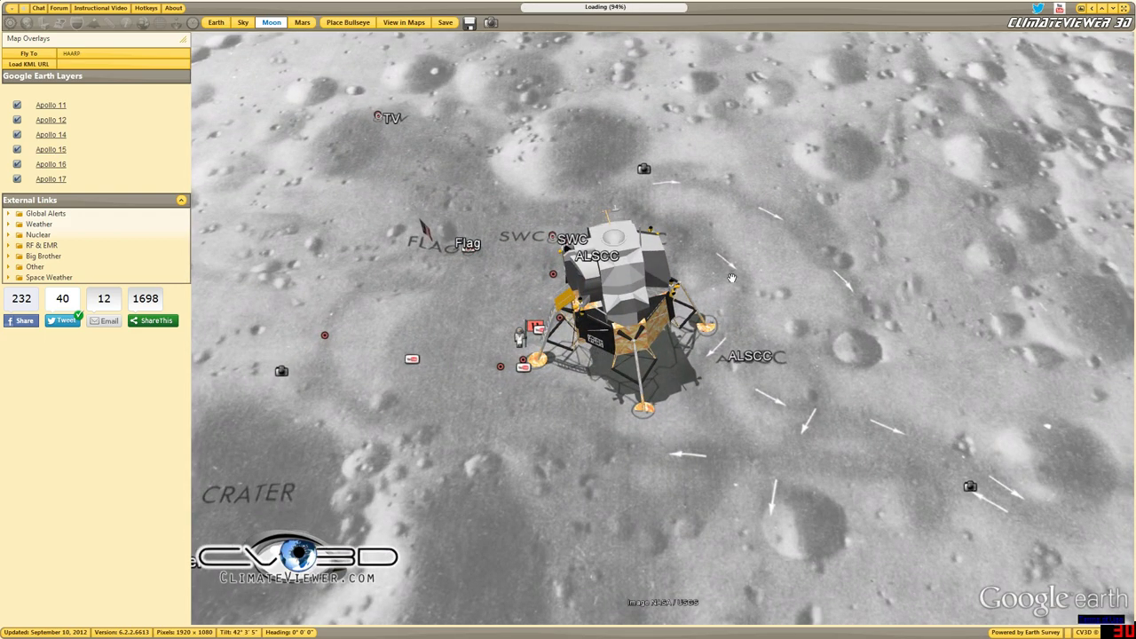
pyautogui.moveTo(733, 269); pyautogui.dragTo(727, 172, button='right')
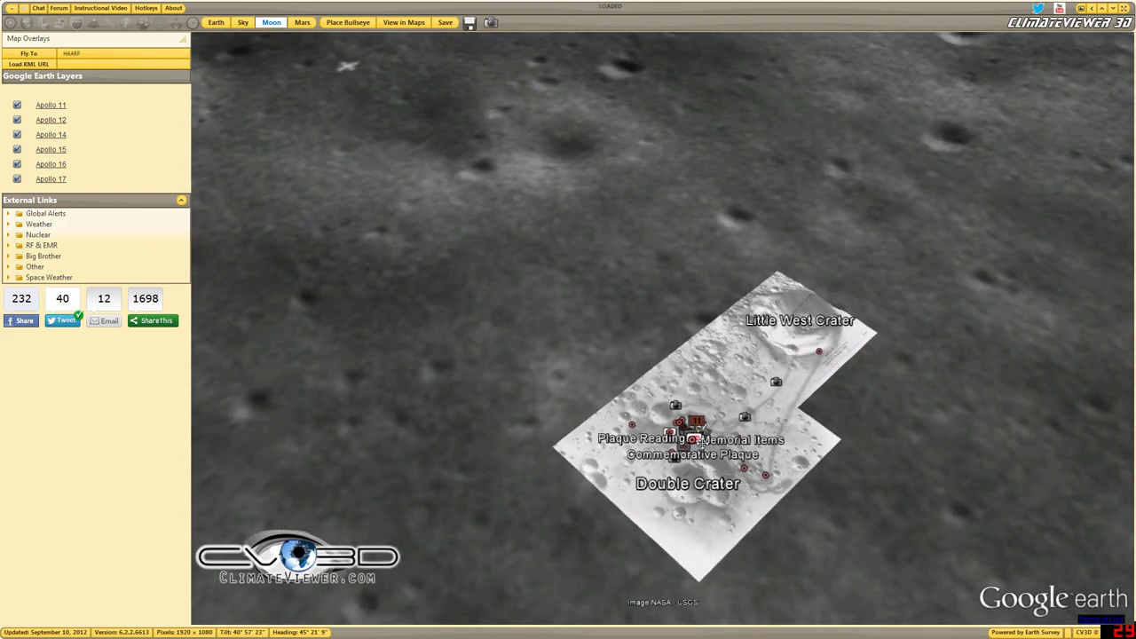
pyautogui.press('r')
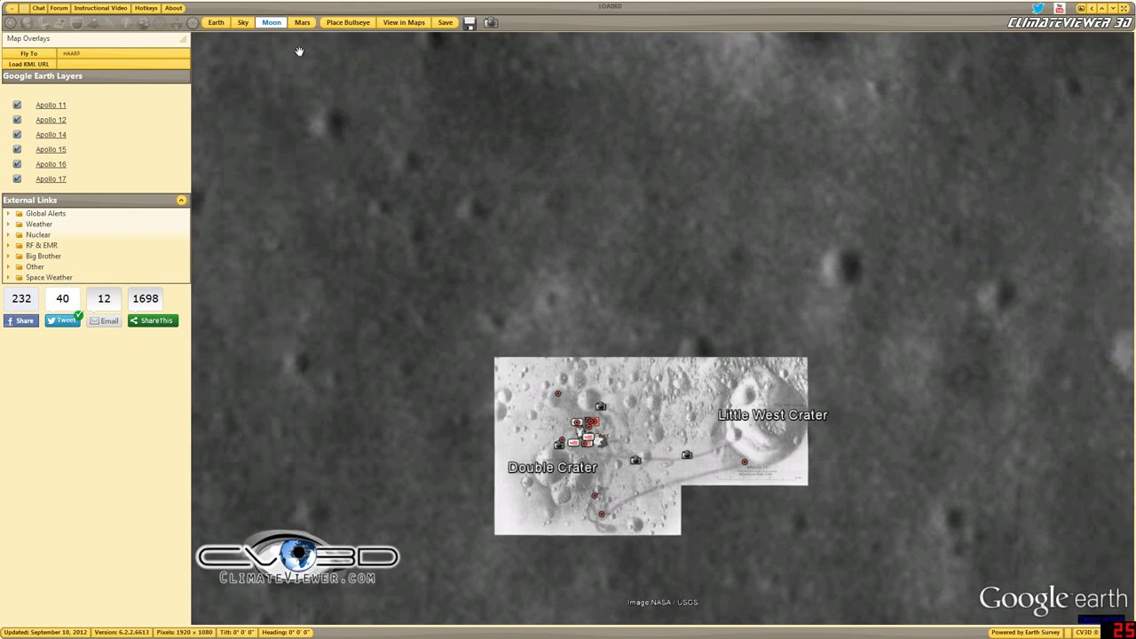
# Switch to Mars, fly to the MSL Curiosity Rover placemark, and examine the surrounding Gale crater landing area.
pyautogui.click(302, 23)
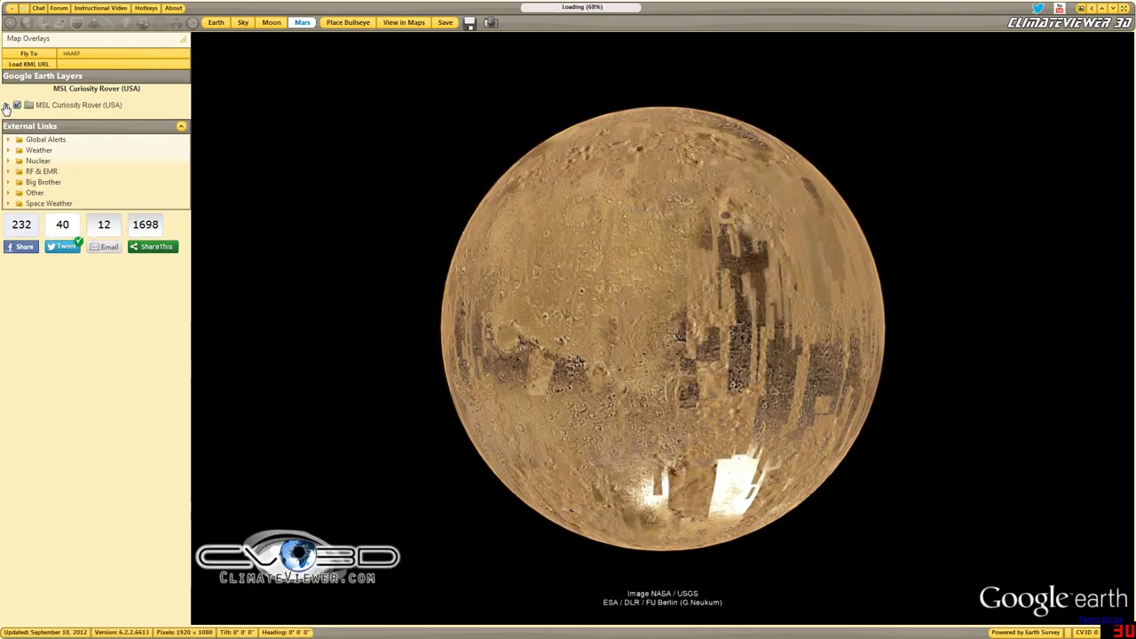
pyautogui.click(6, 106)
pyautogui.click(64, 121)
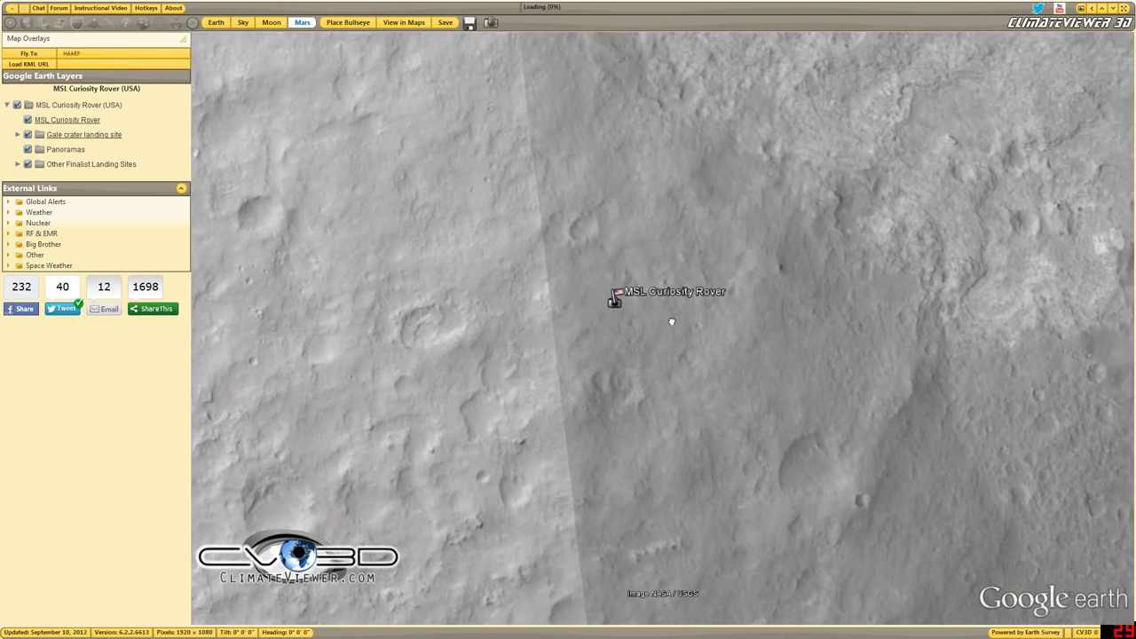
pyautogui.scroll(-3, 476, 231)
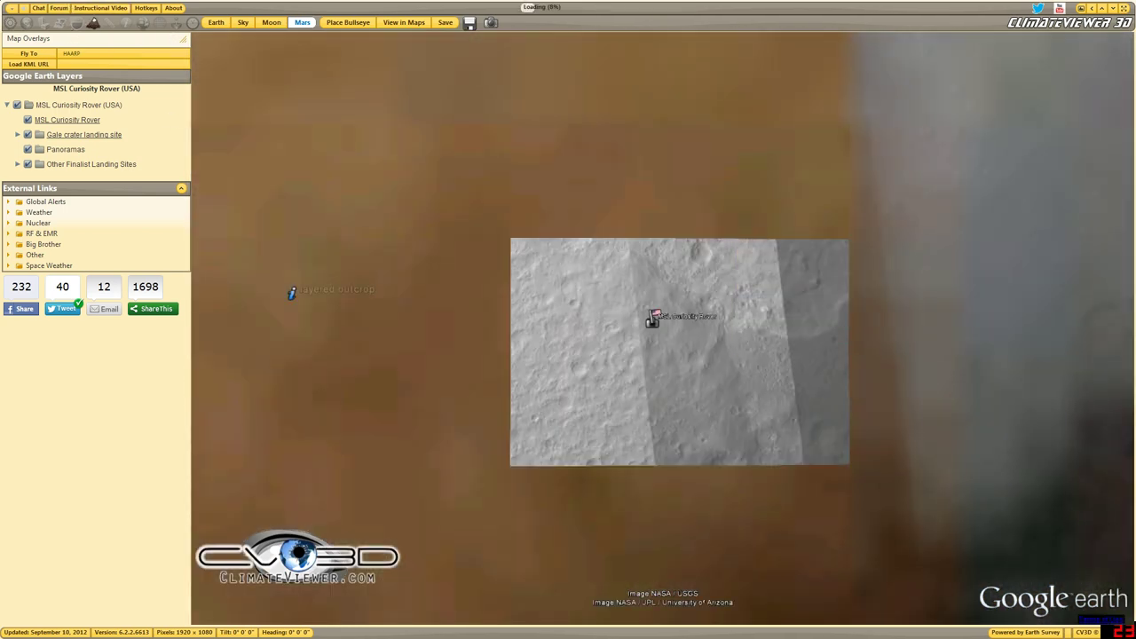
pyautogui.scroll(-5, 588, 284)
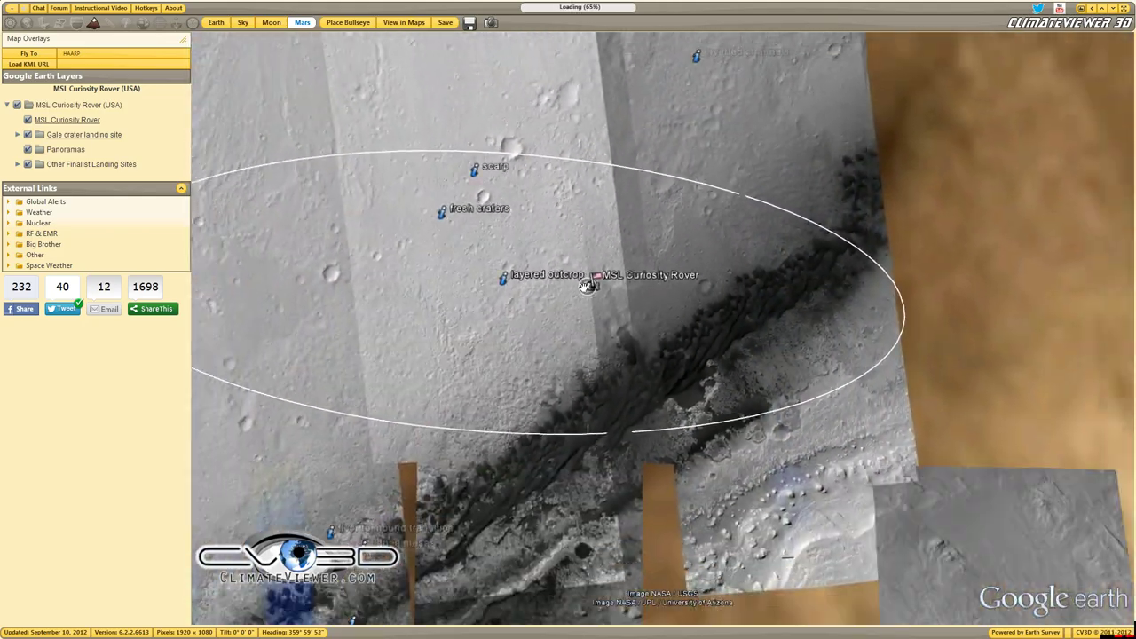
pyautogui.moveTo(588, 284); pyautogui.dragTo(836, 513, button='middle')
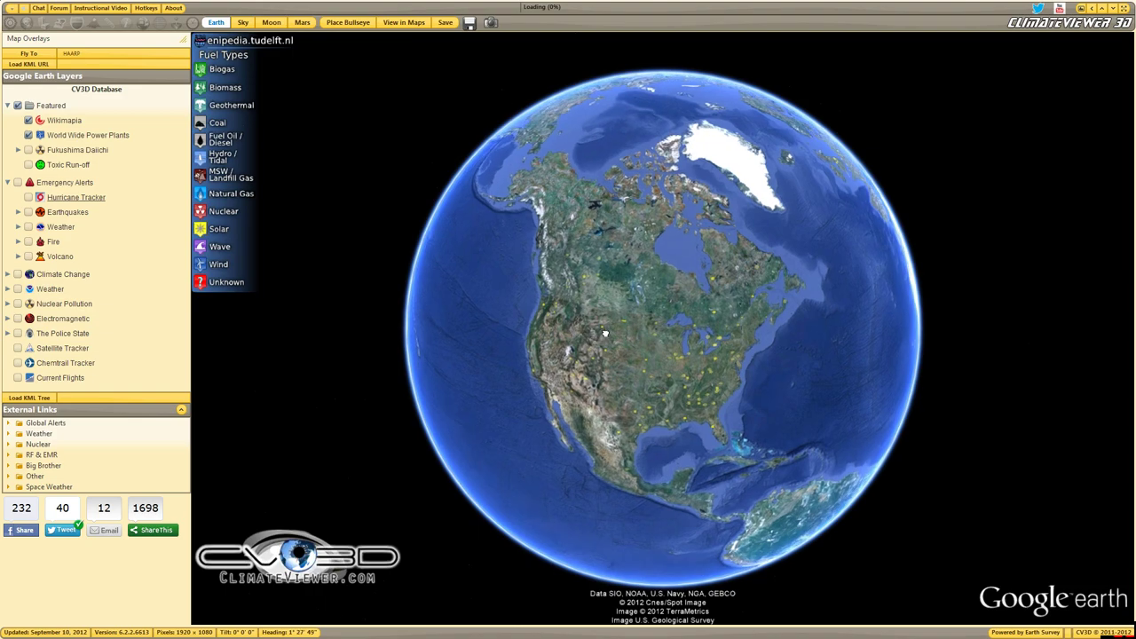
# Return to Earth, zoom in on the western United States, and place a bullseye northwest of Guernsey Reservoir.
pyautogui.scroll(5, 604, 333)
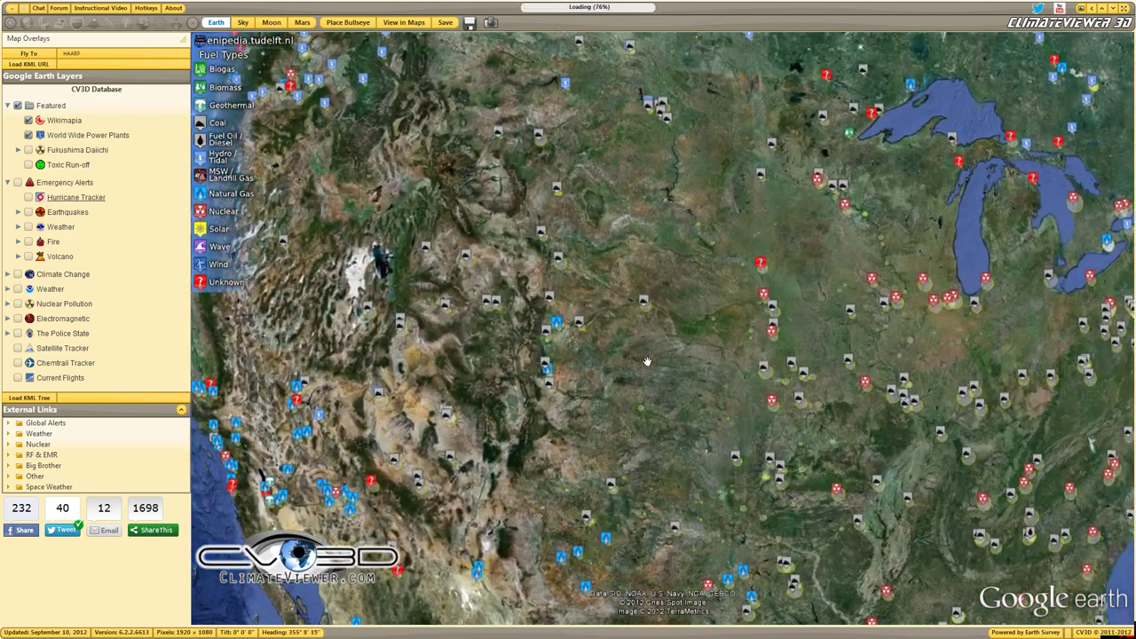
pyautogui.scroll(1, 647, 361)
pyautogui.moveTo(502, 270); pyautogui.dragTo(674, 369)
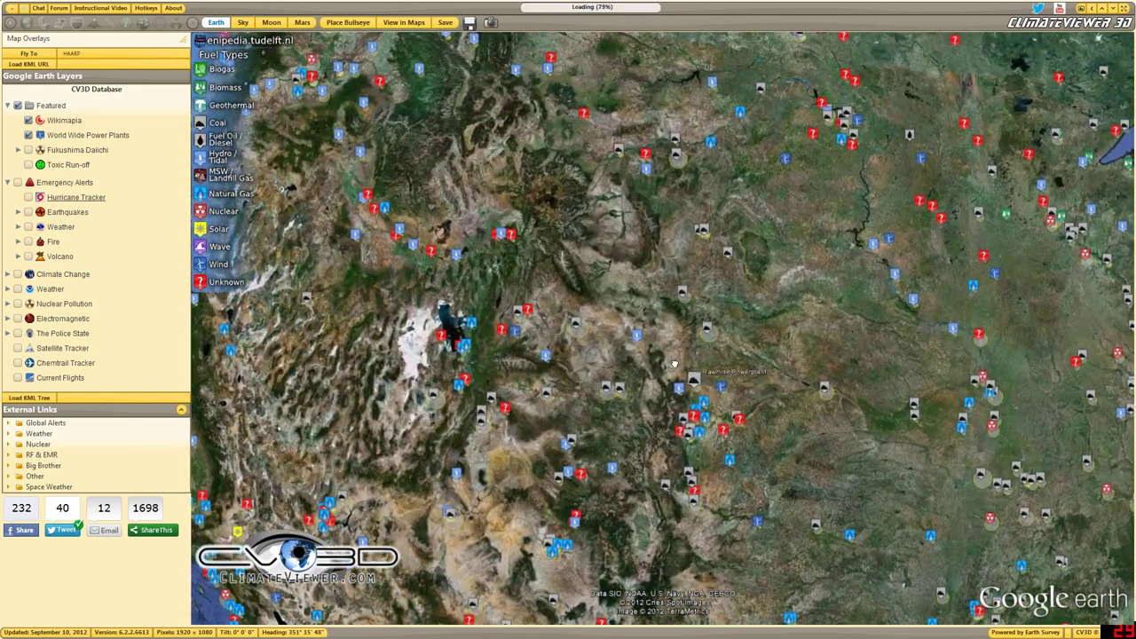
pyautogui.click(348, 22)
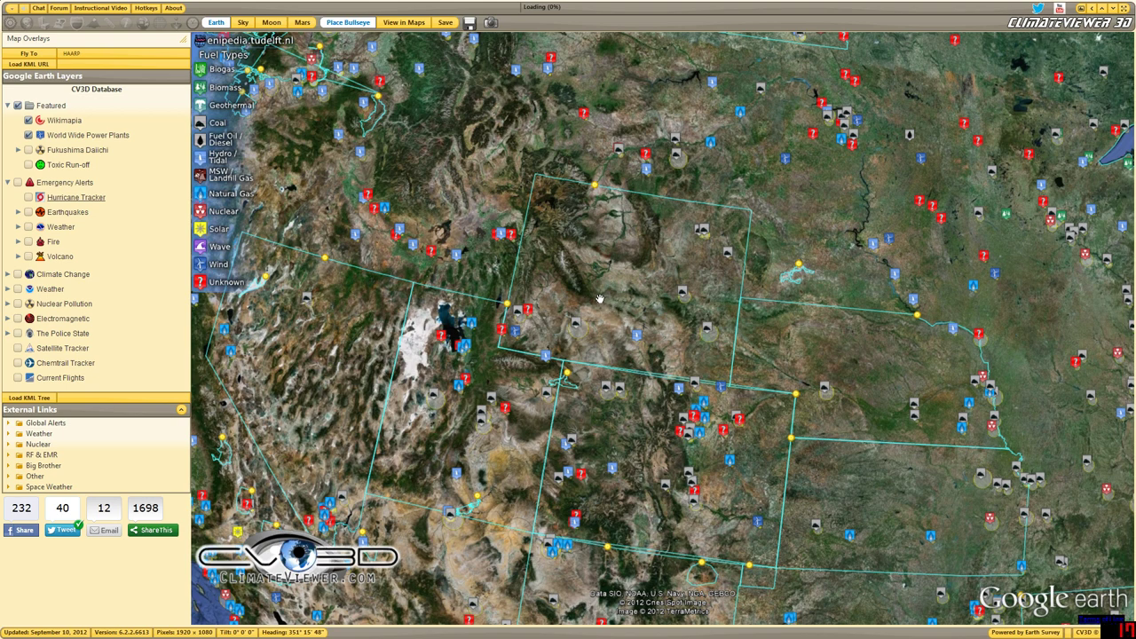
pyautogui.moveTo(637, 296); pyautogui.dragTo(632, 317)
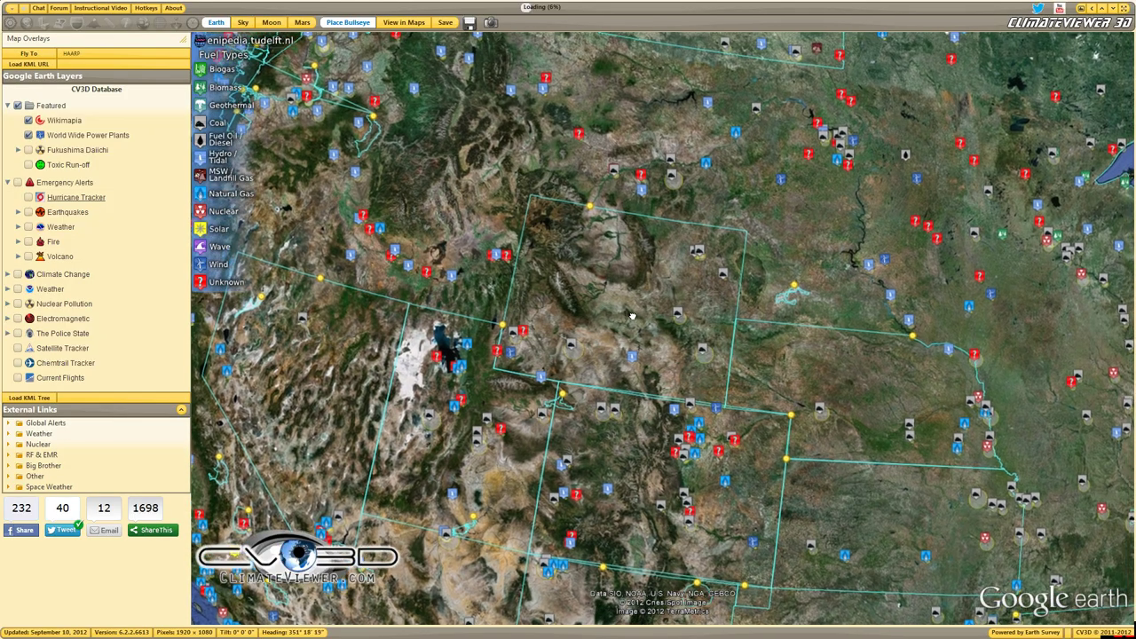
pyautogui.scroll(3, 706, 346)
pyautogui.scroll(5, 707, 346)
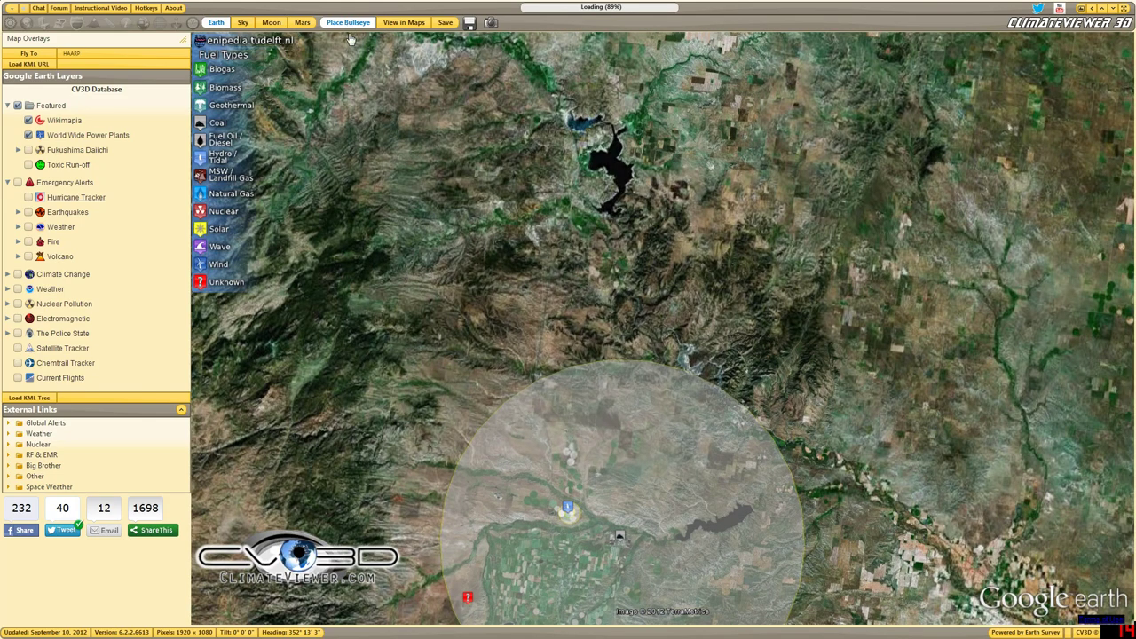
pyautogui.click(348, 22)
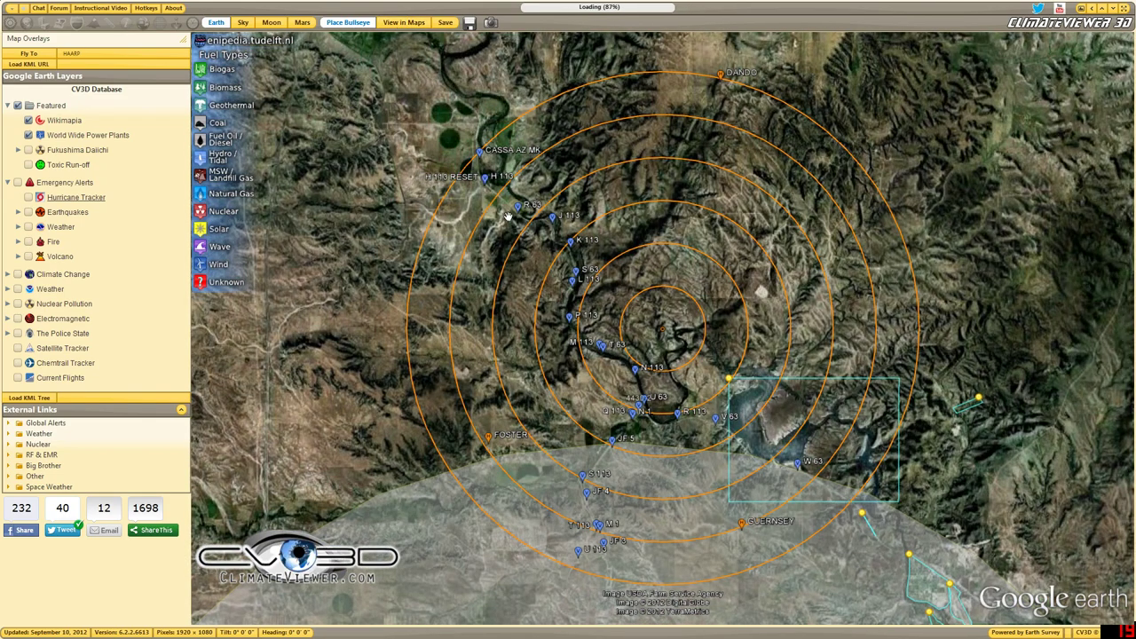
# Examine the bullseye's rings, the JF 5 survey marker's details and the terrain at the bullseye's center.
pyautogui.scroll(3, 685, 325)
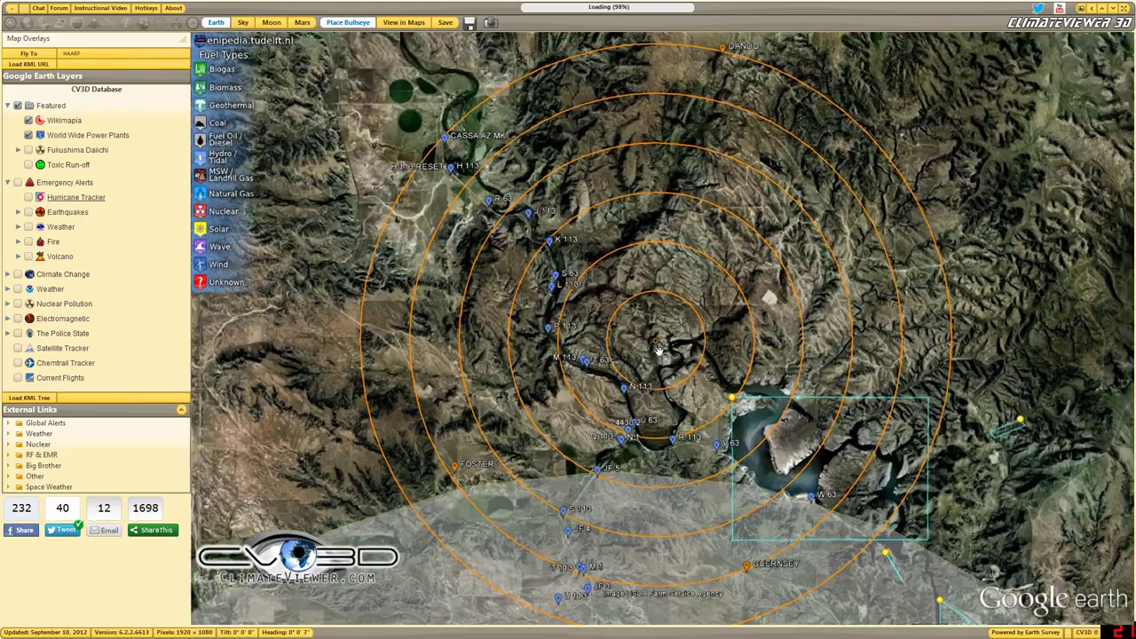
pyautogui.scroll(2, 659, 344)
pyautogui.scroll(-5, 651, 341)
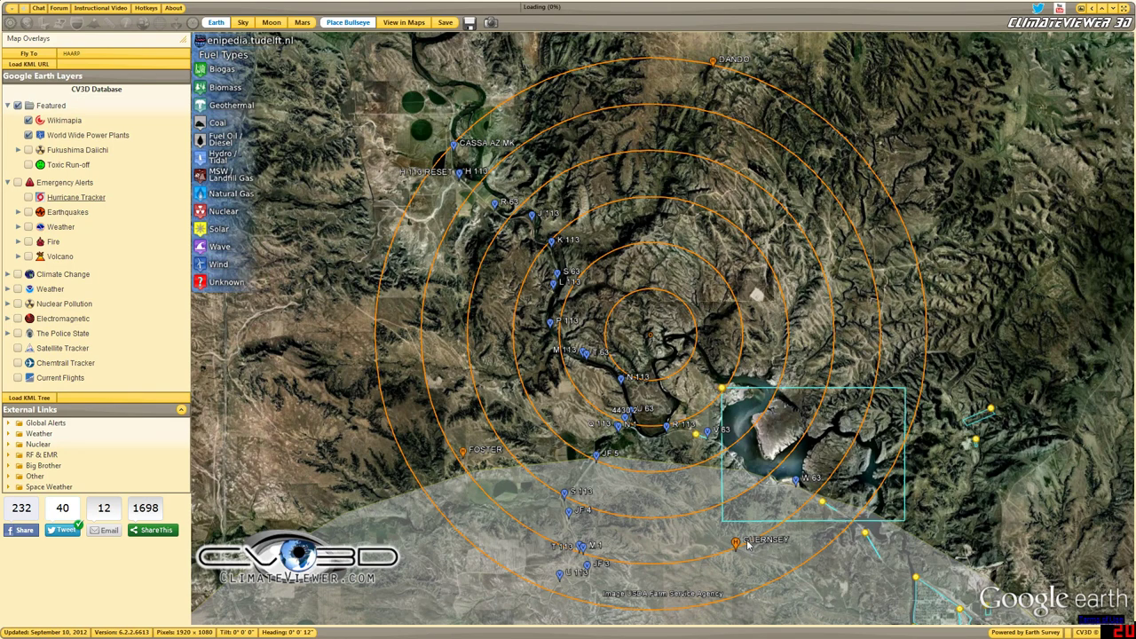
pyautogui.click(600, 453)
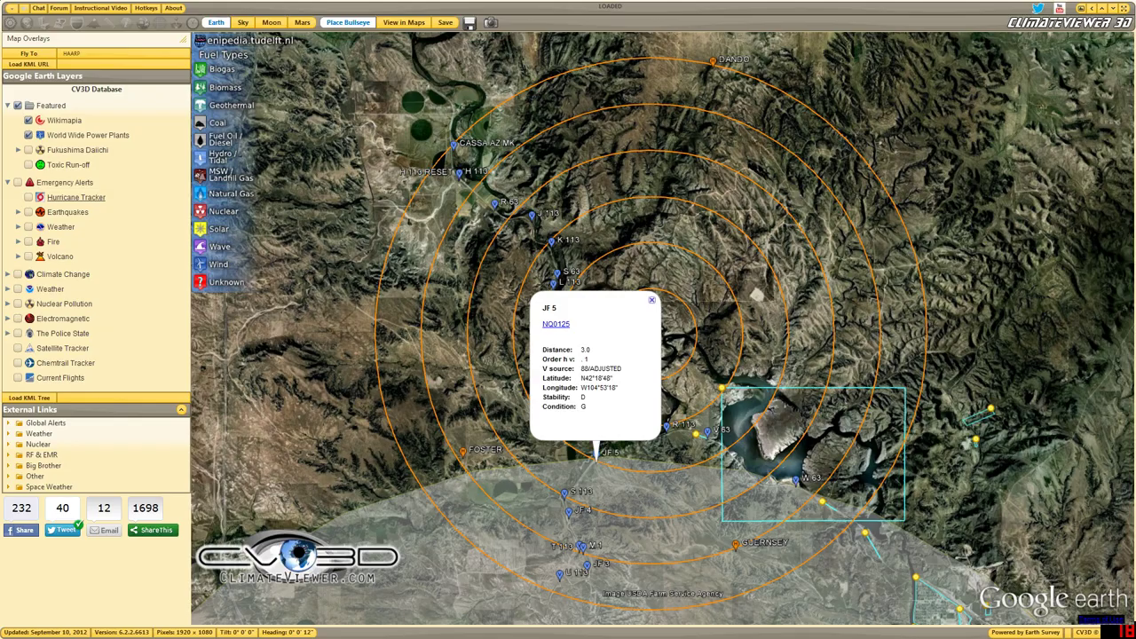
pyautogui.click(651, 304)
pyautogui.scroll(3, 647, 342)
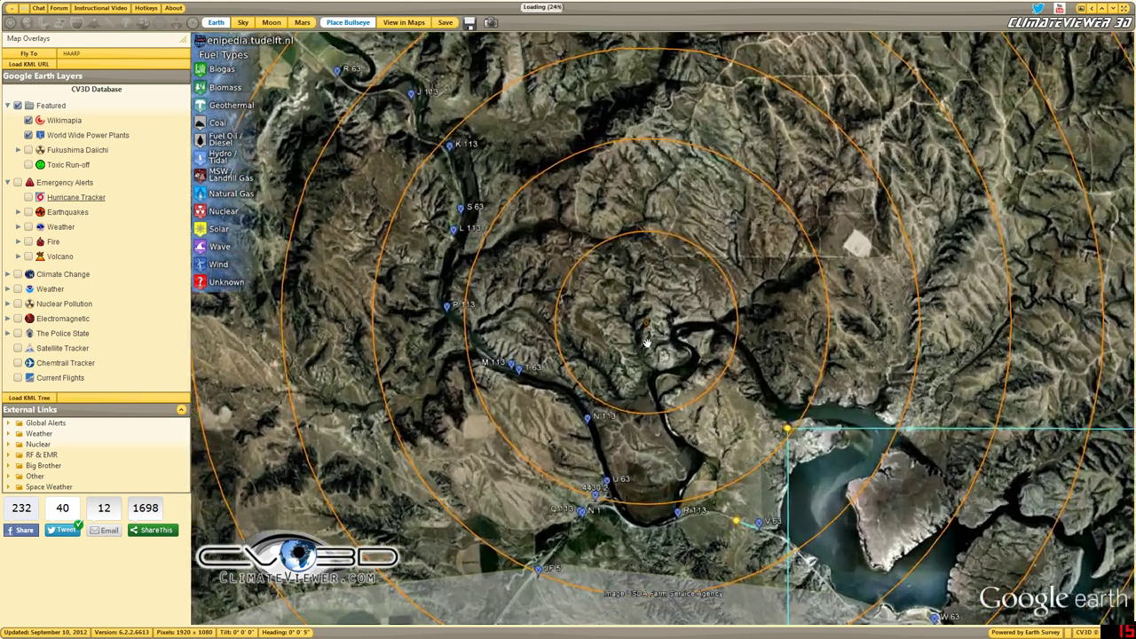
pyautogui.scroll(3, 647, 342)
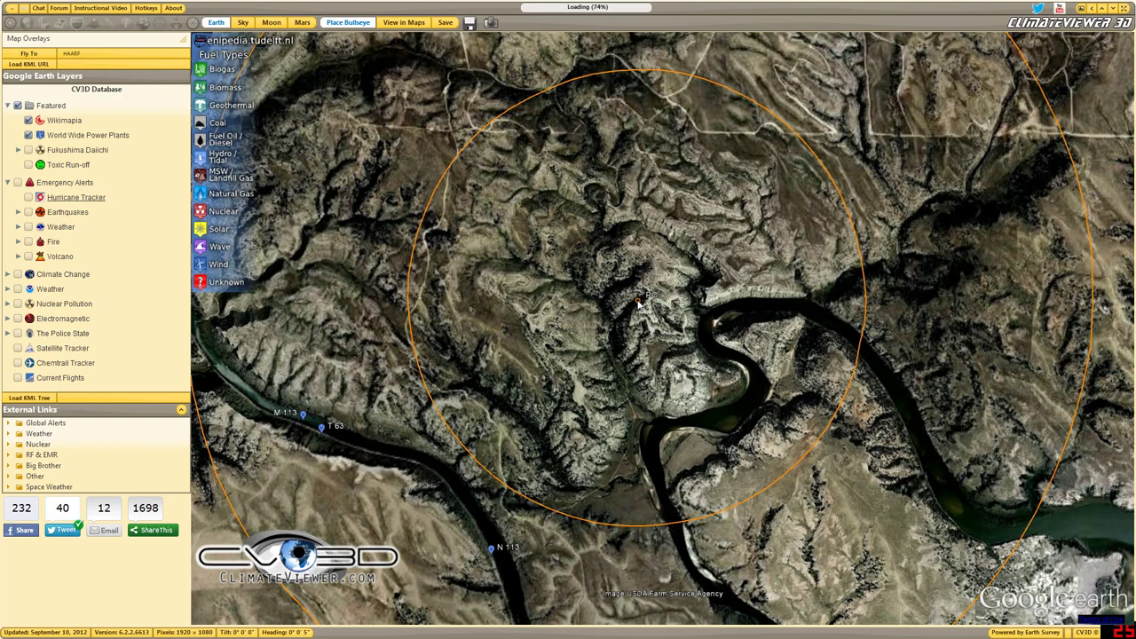
pyautogui.click(639, 303)
pyautogui.scroll(2, 639, 332)
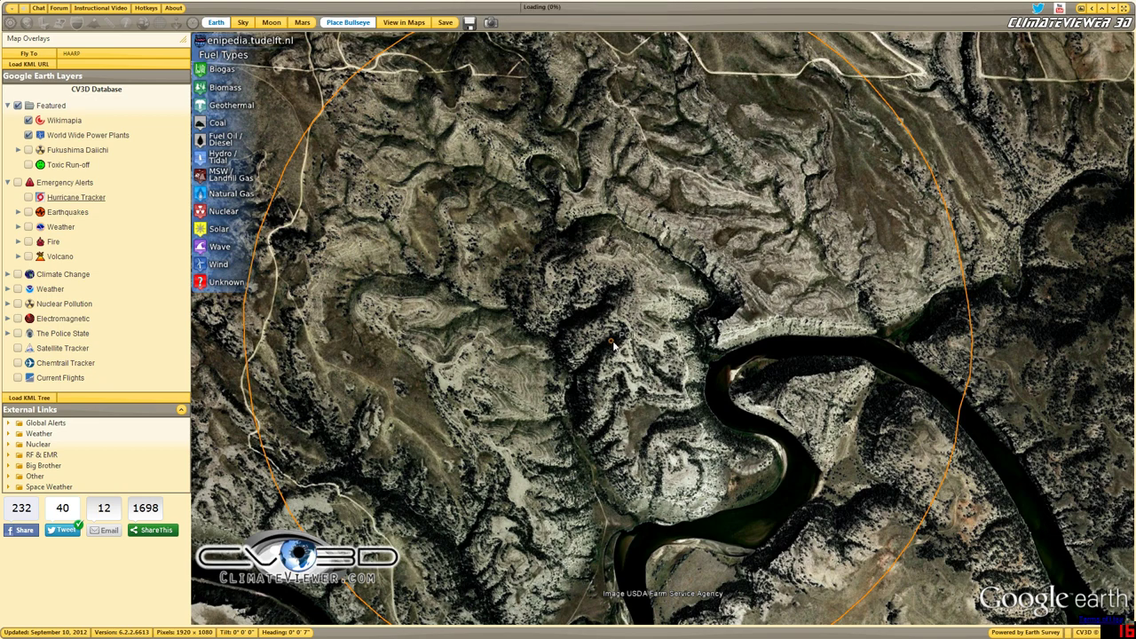
# Save the bullseye results to the Downloads folder as NGSCS_Results (4).kml and open that file in Google Earth.
pyautogui.click(443, 23)
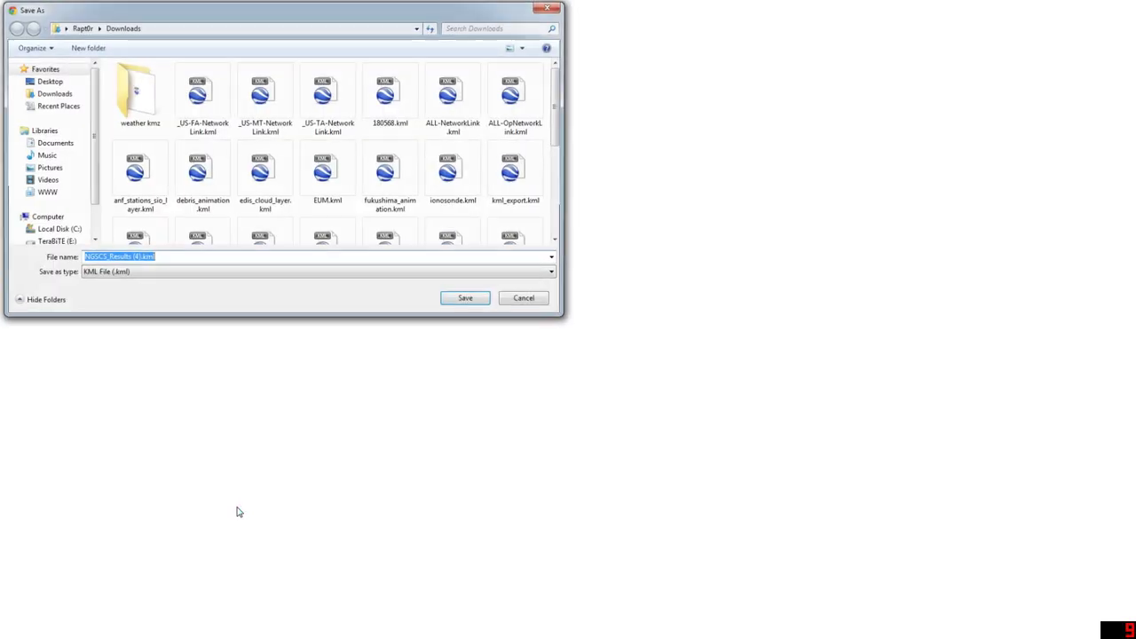
pyautogui.click(455, 300)
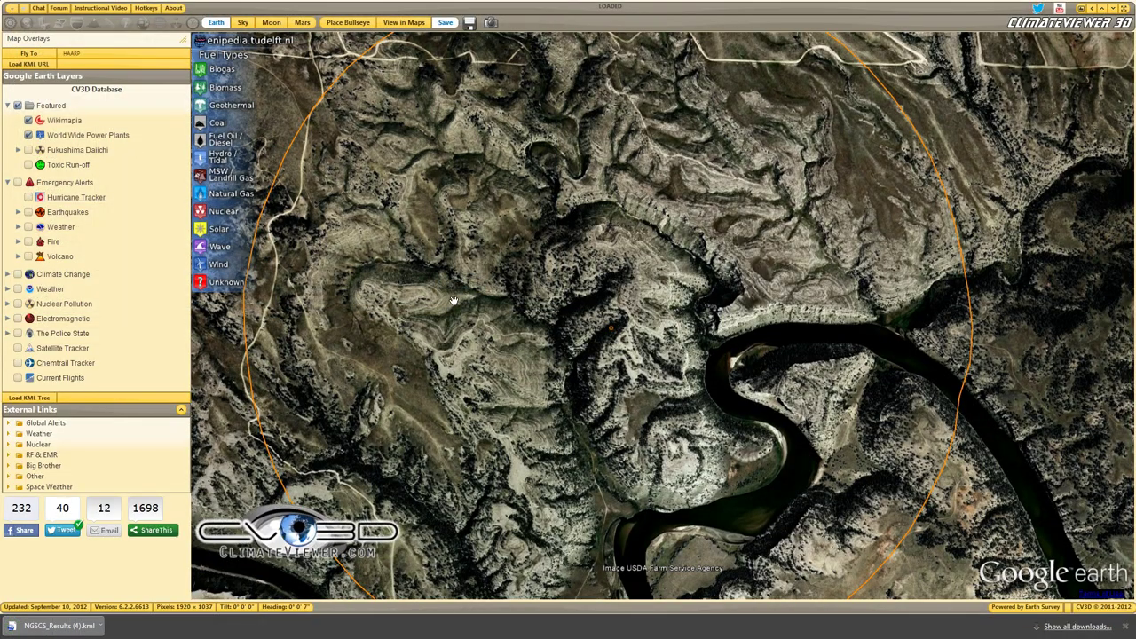
pyautogui.click(63, 626)
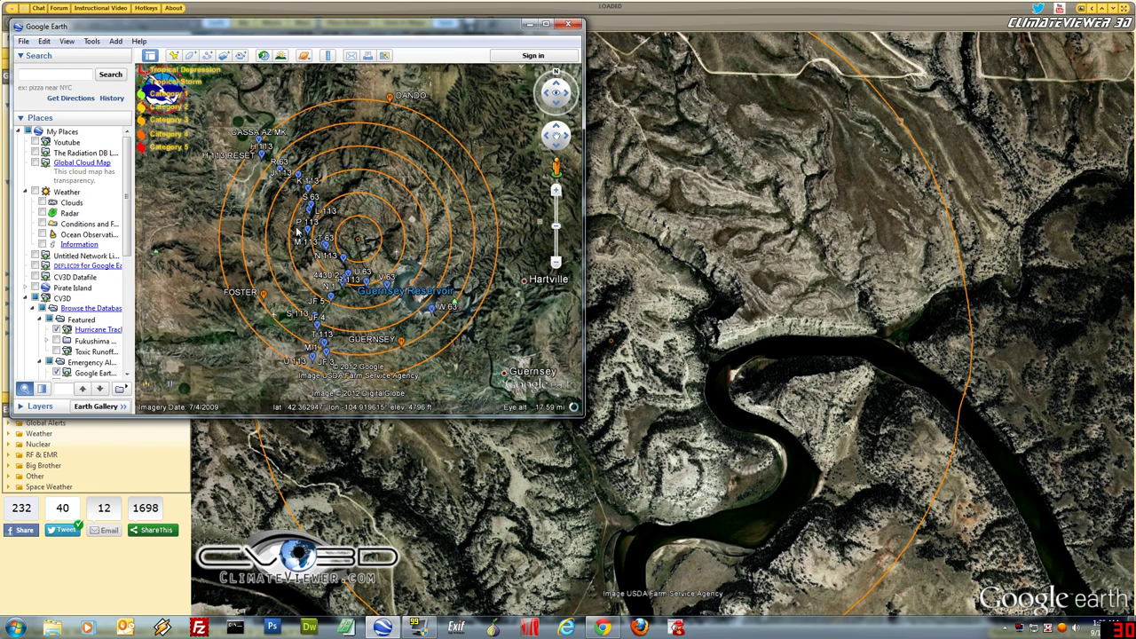
# Examine the bullseye's center and the nearby river bends in Google Earth, and close the program, discarding the temporary places.
pyautogui.scroll(2, 358, 244)
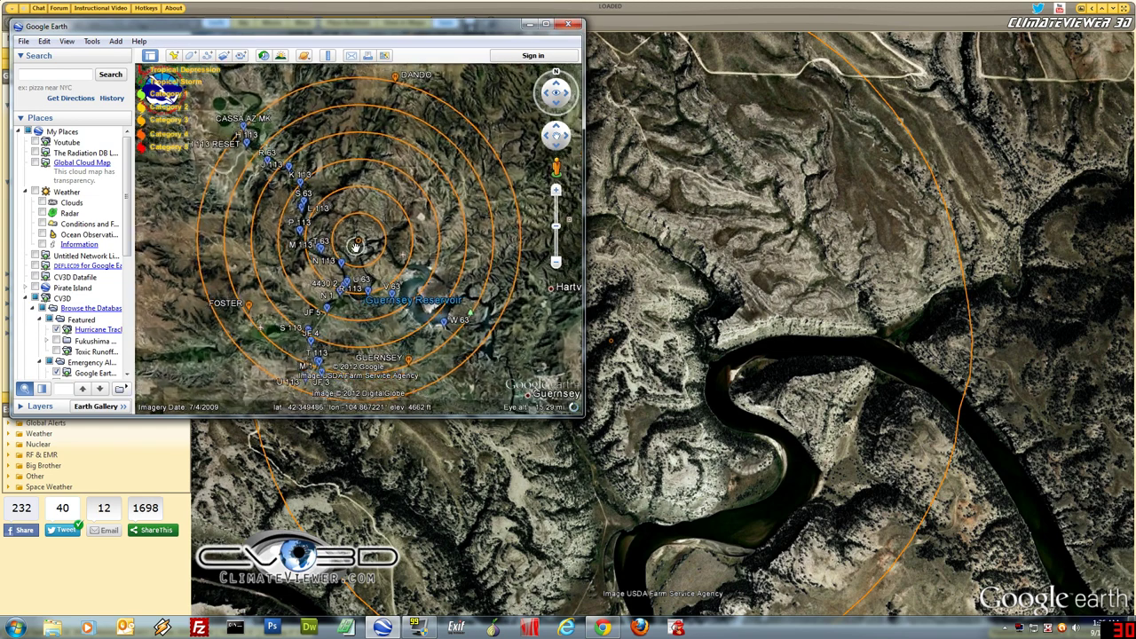
pyautogui.scroll(5, 356, 246)
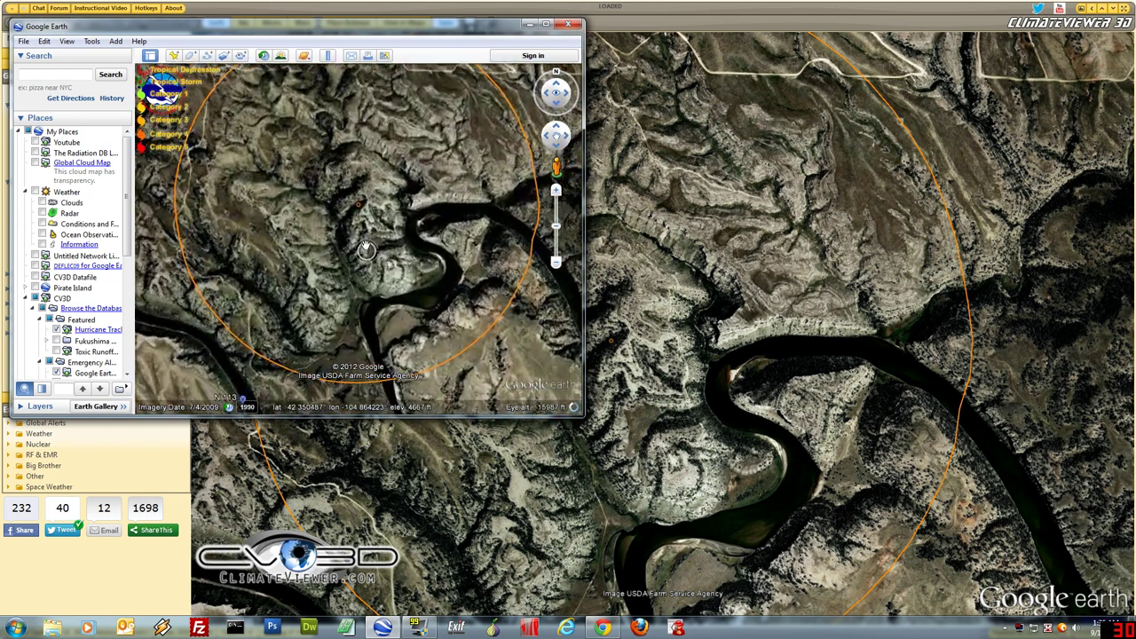
pyautogui.scroll(1, 359, 193)
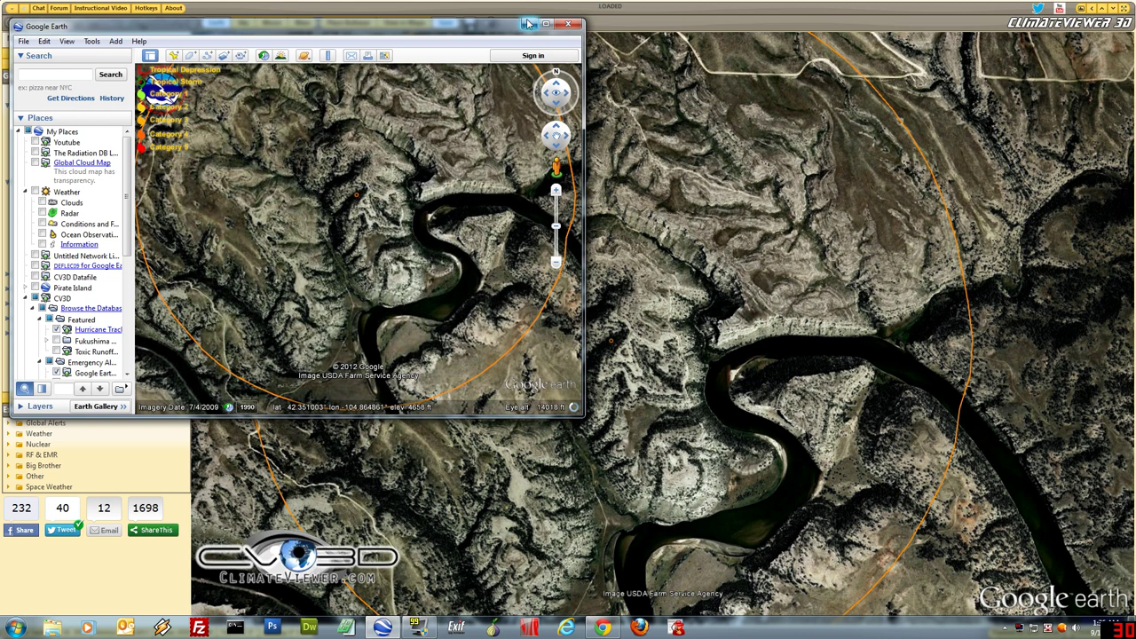
pyautogui.click(568, 23)
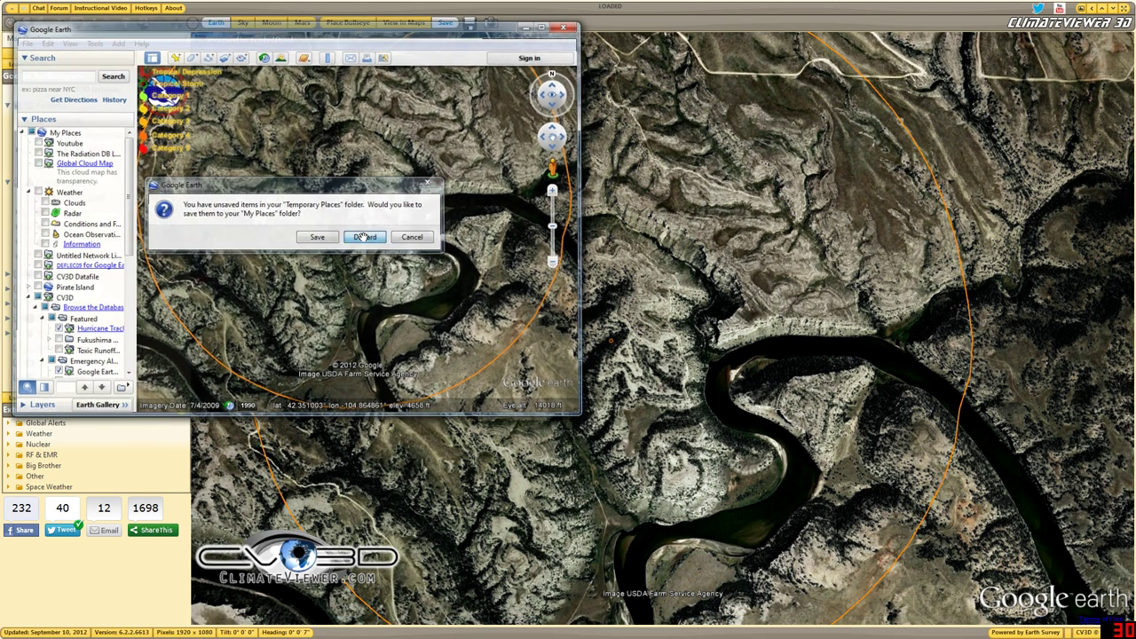
pyautogui.click(363, 237)
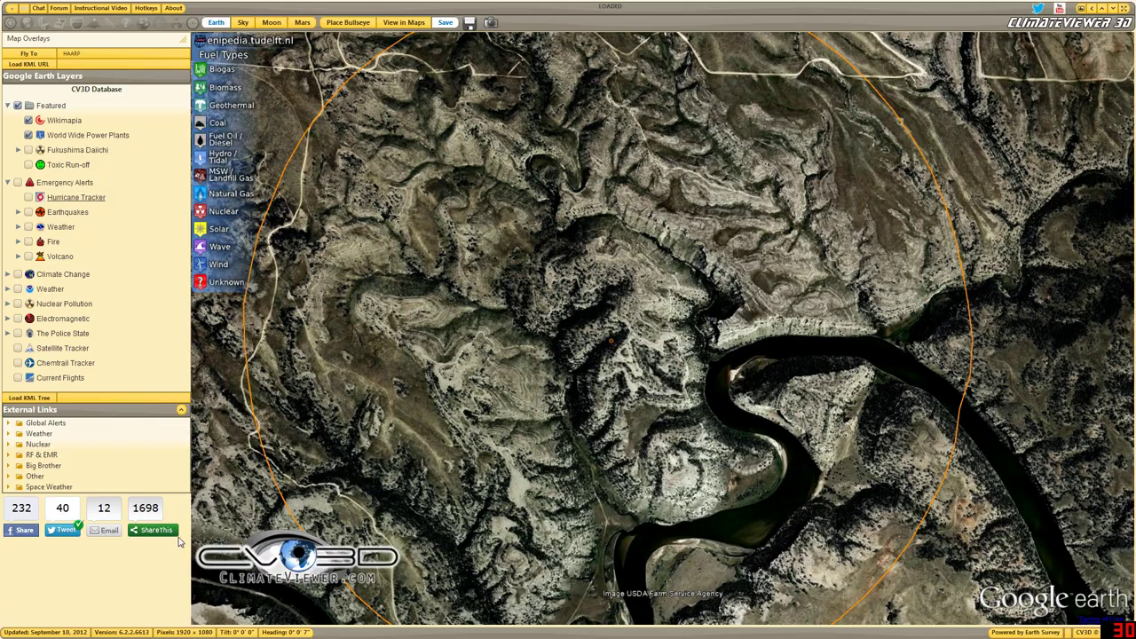
# Return to ClimateViewer 3D, view the bullseye's survey stations in Google Maps, and close that map to return to the 3D view.
pyautogui.moveTo(520, 289); pyautogui.dragTo(598, 338)
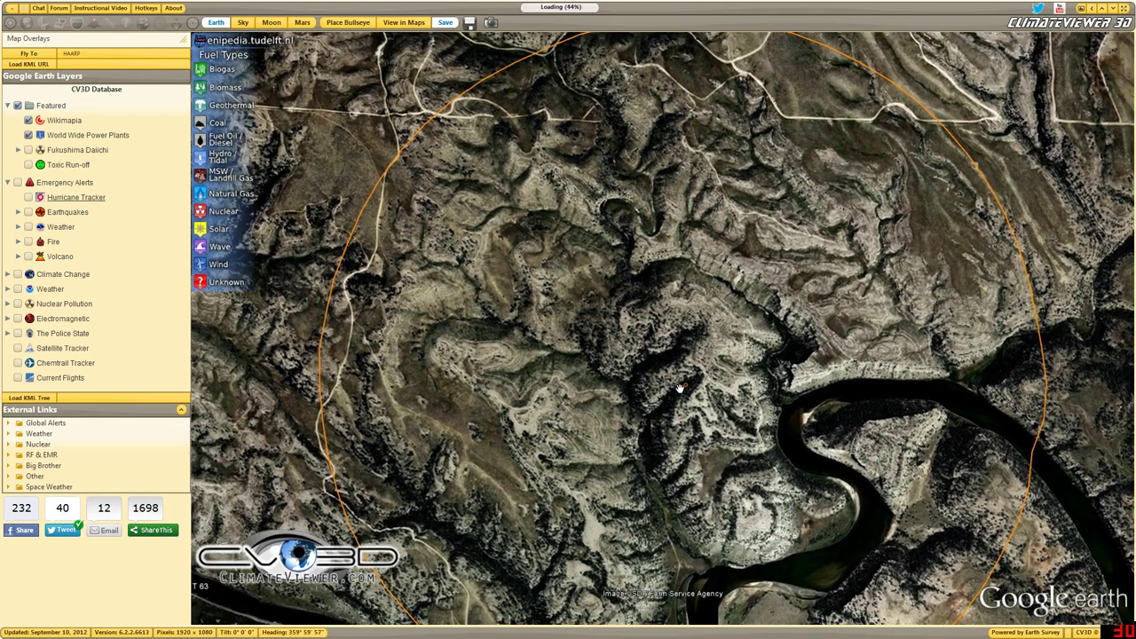
pyautogui.moveTo(716, 382); pyautogui.dragTo(700, 362)
pyautogui.scroll(-3, 636, 344)
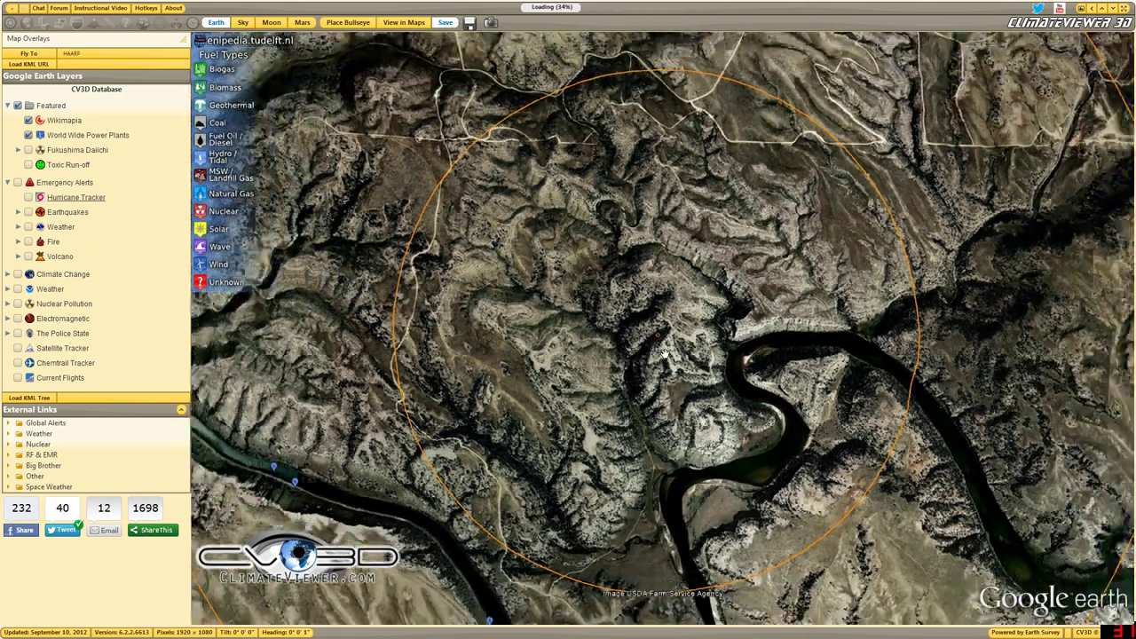
pyautogui.scroll(-5, 636, 344)
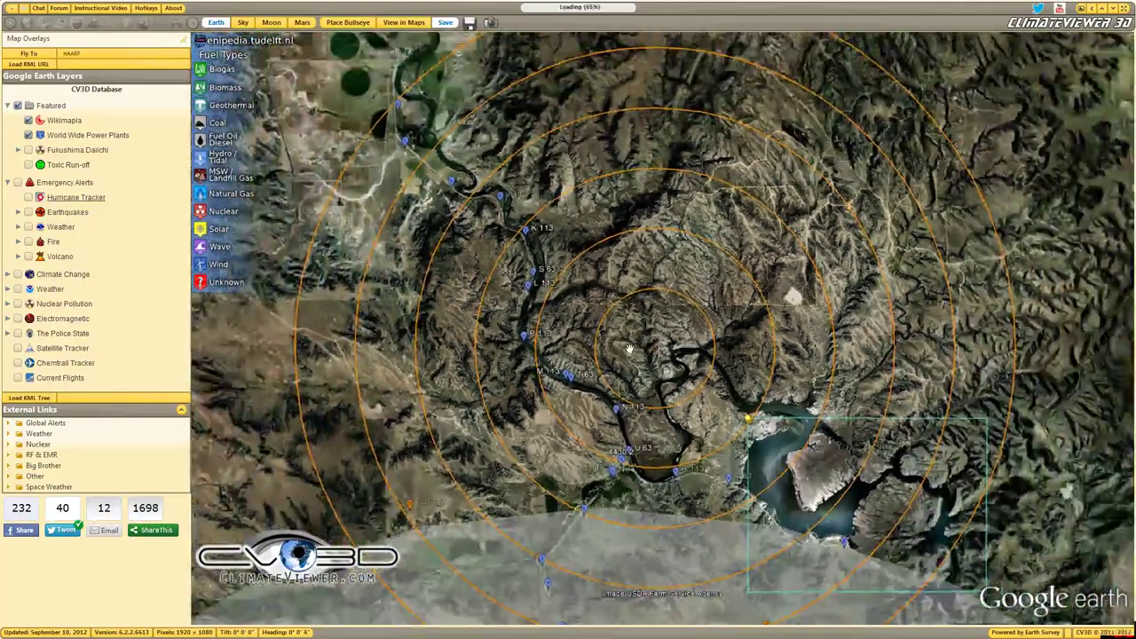
pyautogui.scroll(5, 625, 350)
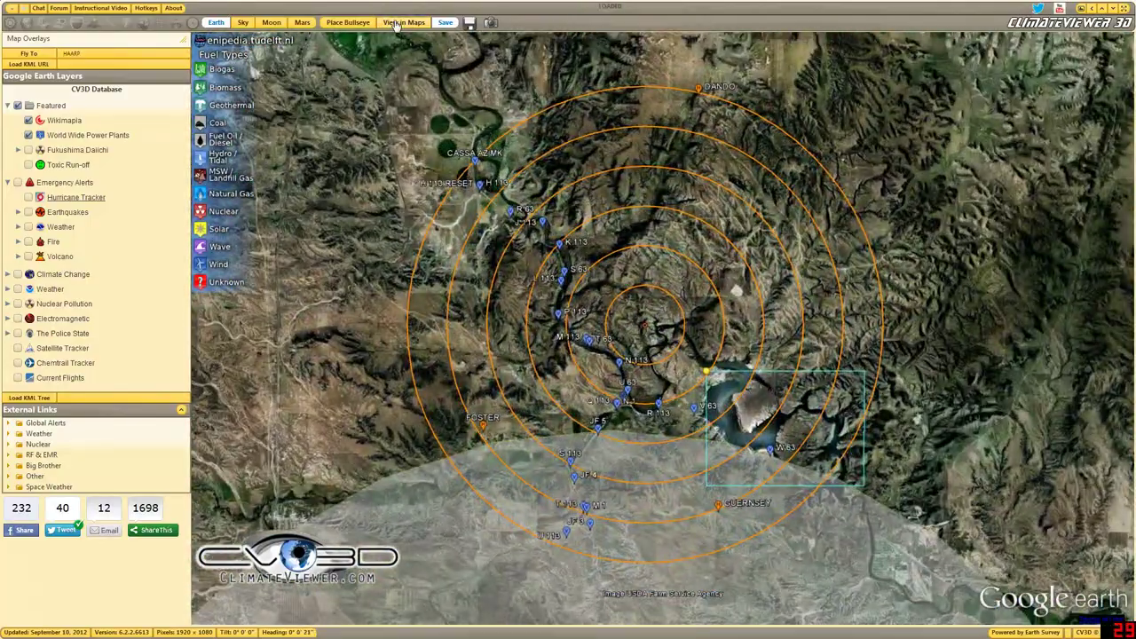
pyautogui.click(415, 22)
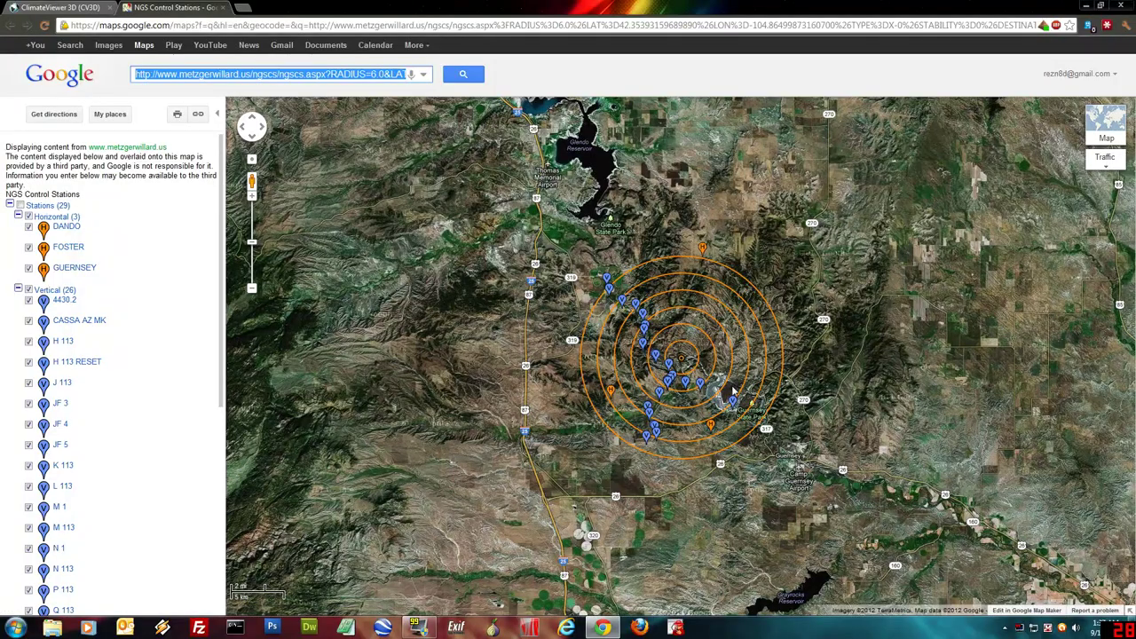
pyautogui.click(223, 7)
pyautogui.moveTo(653, 342); pyautogui.dragTo(626, 368)
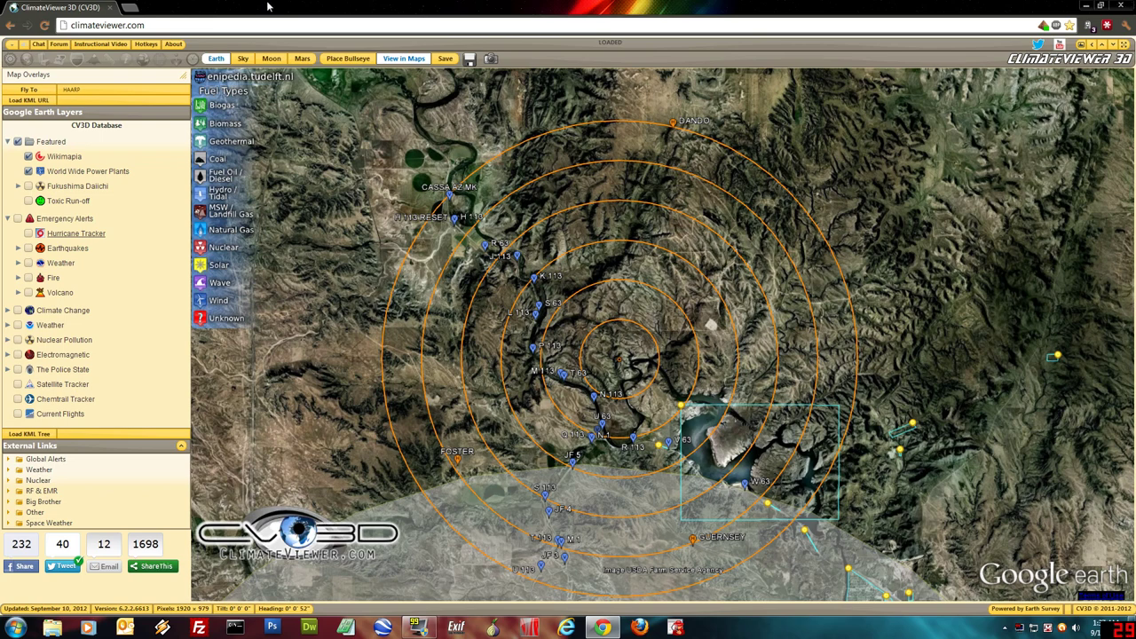
# Fly to HAARP and add a placemark at the location found.
pyautogui.click(63, 25)
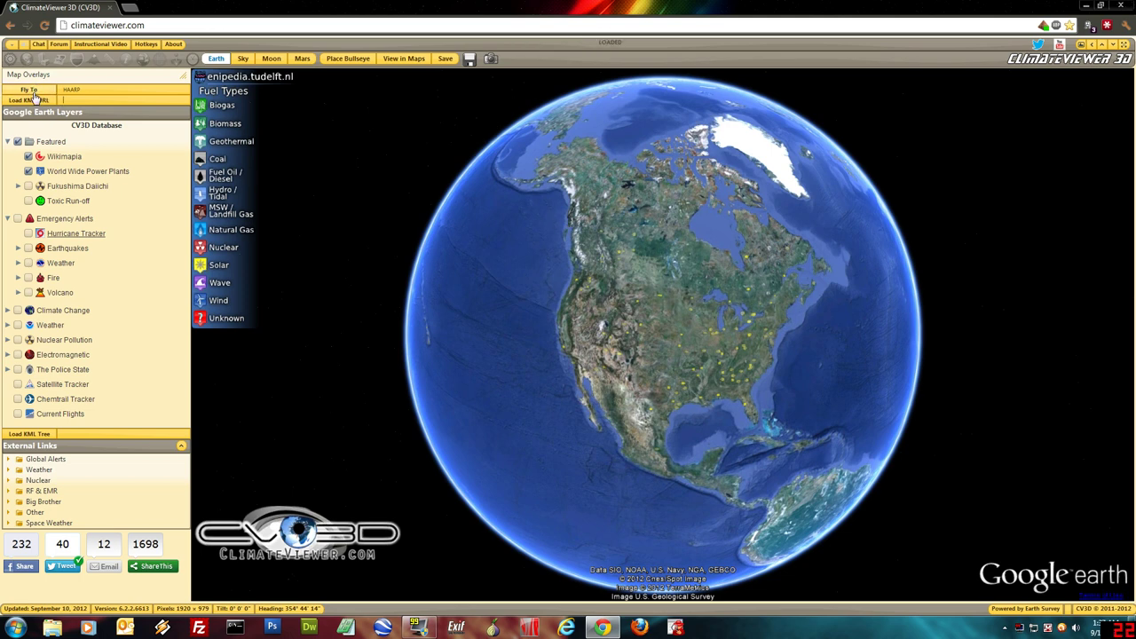
pyautogui.click(29, 91)
pyautogui.click(30, 92)
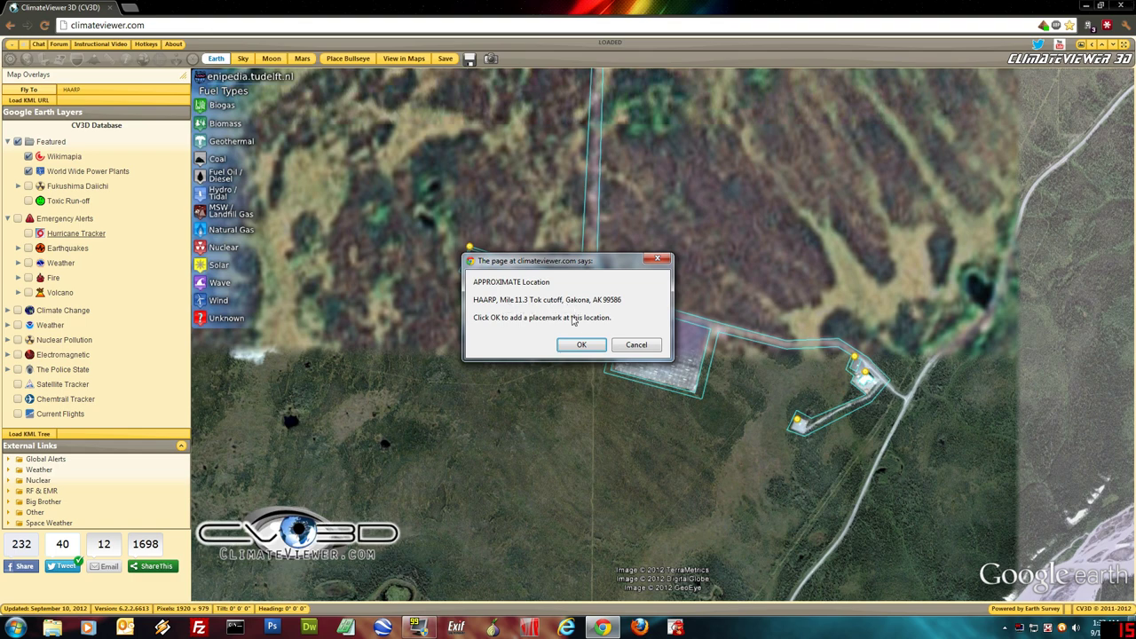
pyautogui.click(581, 347)
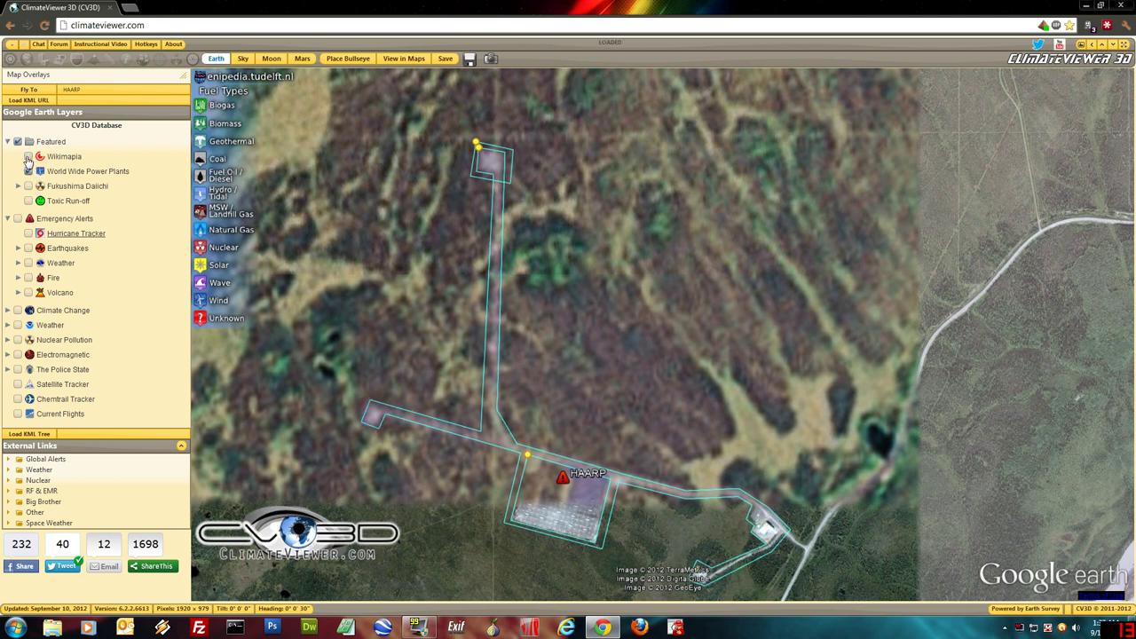
# Display the Wikimapia outlines around HAARP and move the HAARP placemark southeast of the antenna array, near the facility buildings.
pyautogui.click(27, 158)
pyautogui.moveTo(373, 278); pyautogui.dragTo(361, 241)
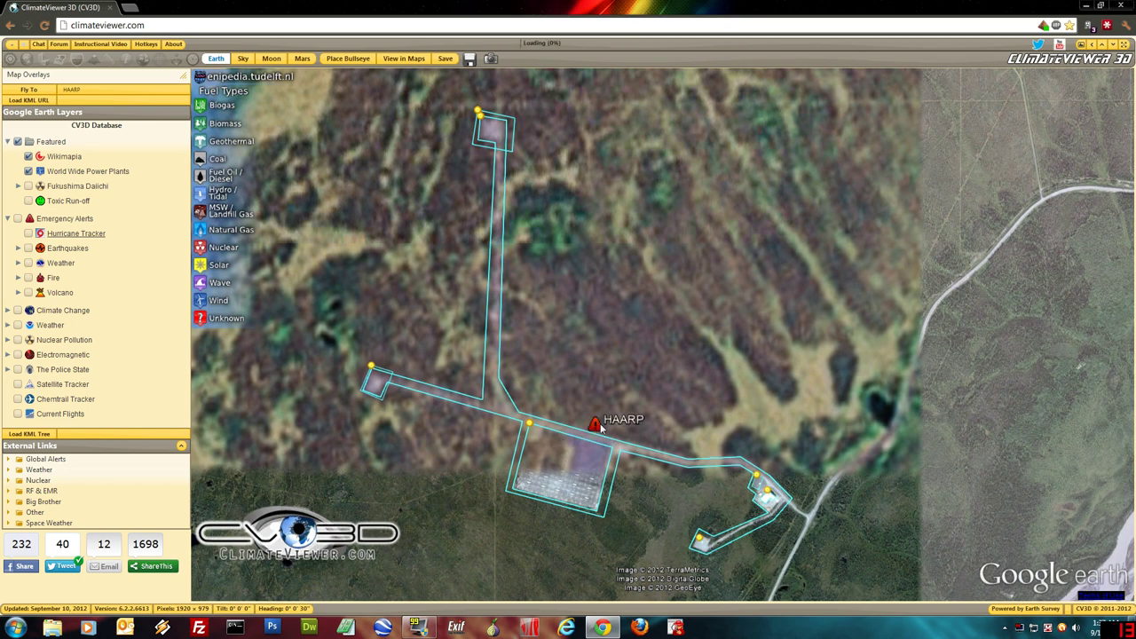
pyautogui.moveTo(577, 465); pyautogui.dragTo(695, 497)
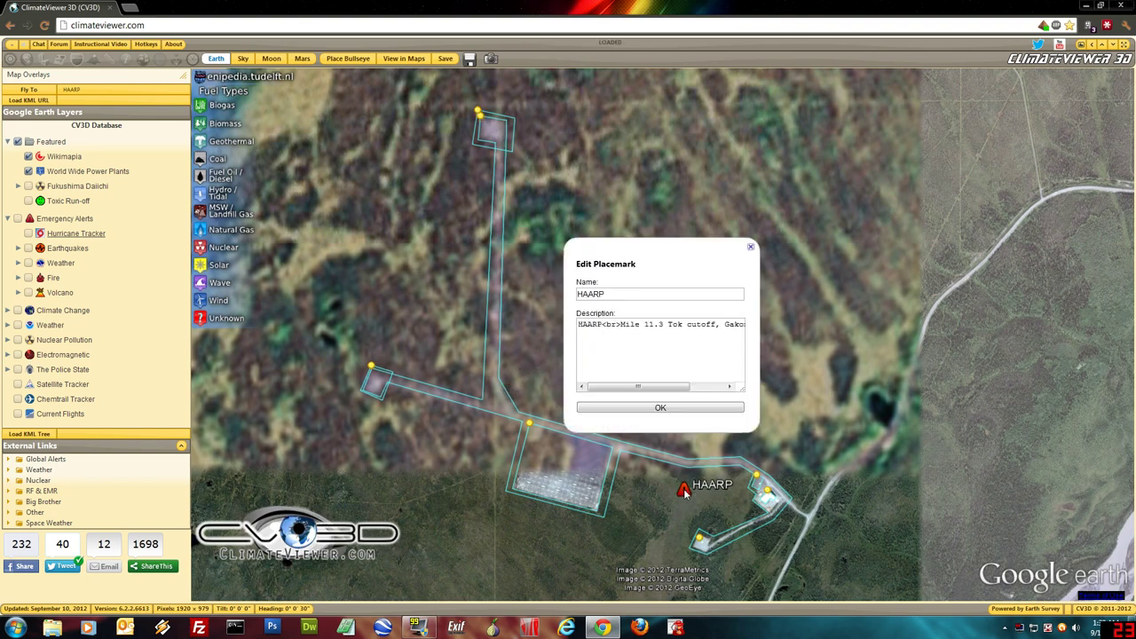
# Rename the HAARP placemark as "HAARP etadta" and insert filler text after the line break in its description.
pyautogui.click(627, 300)
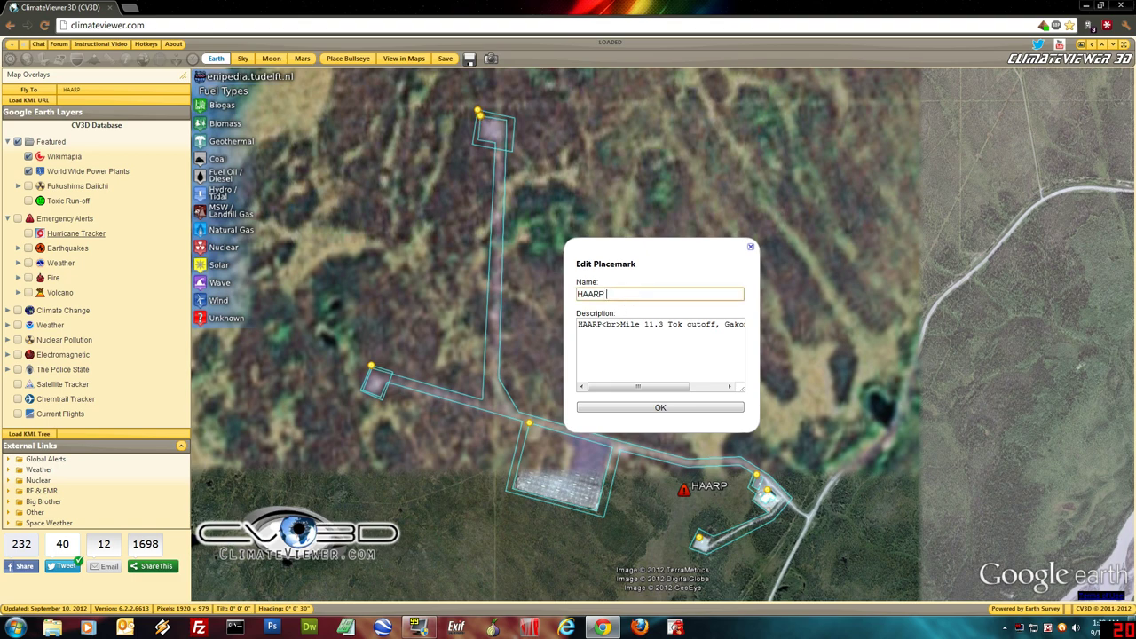
pyautogui.click(624, 325)
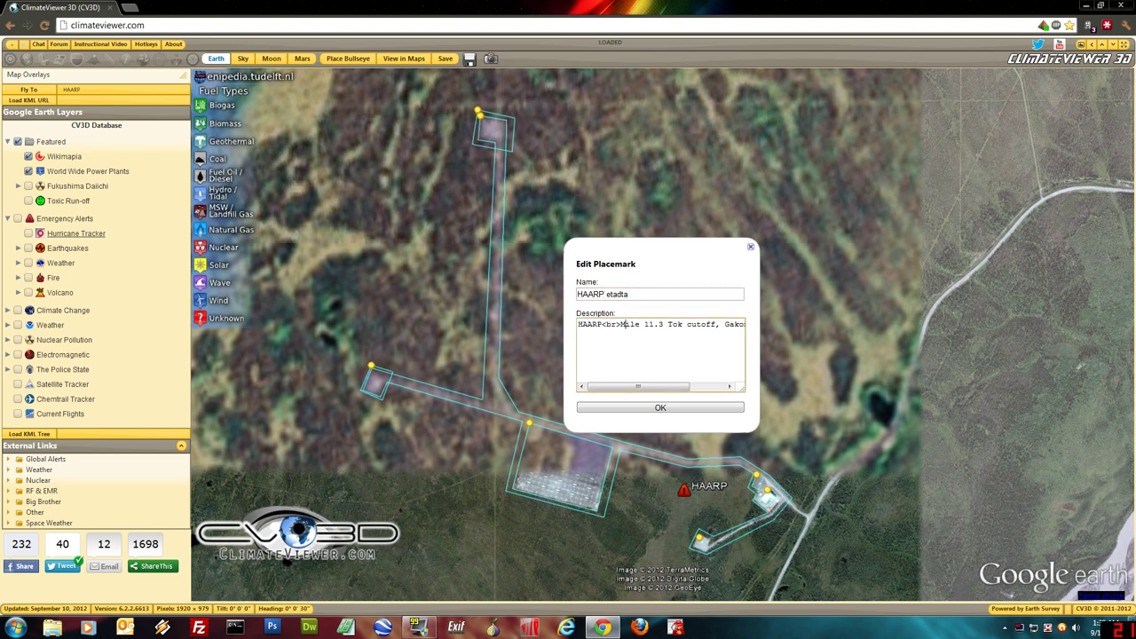
pyautogui.click(661, 408)
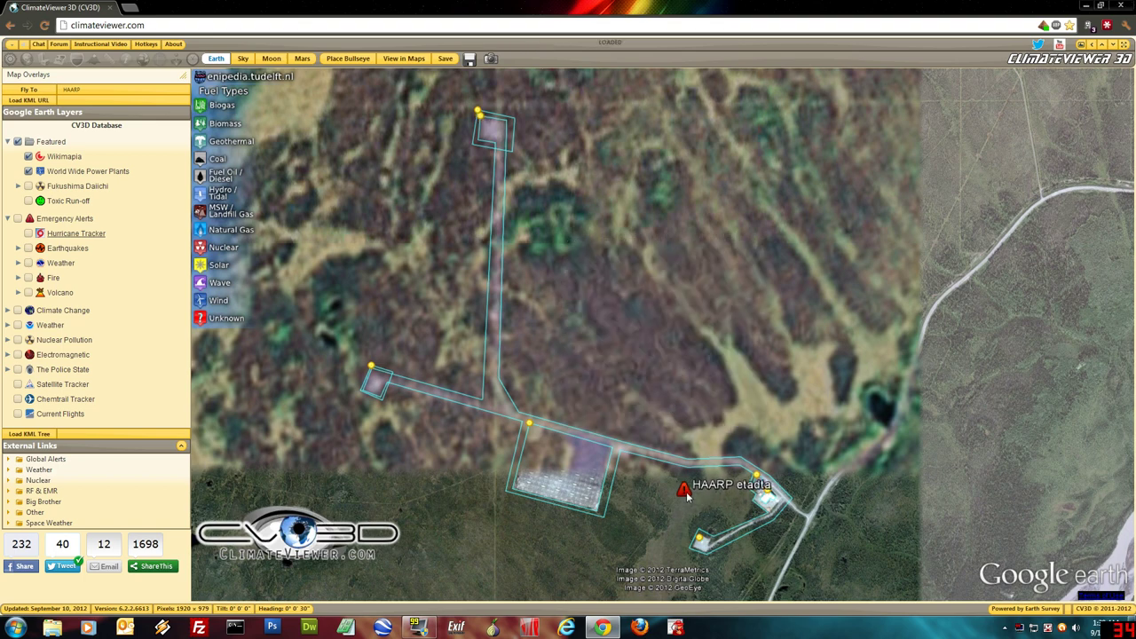
# Save the placemark to the Downloads folder as PluginResults (6).kml, open that file in Google Earth, and dismiss the start-up tips.
pyautogui.click(470, 60)
pyautogui.click(647, 351)
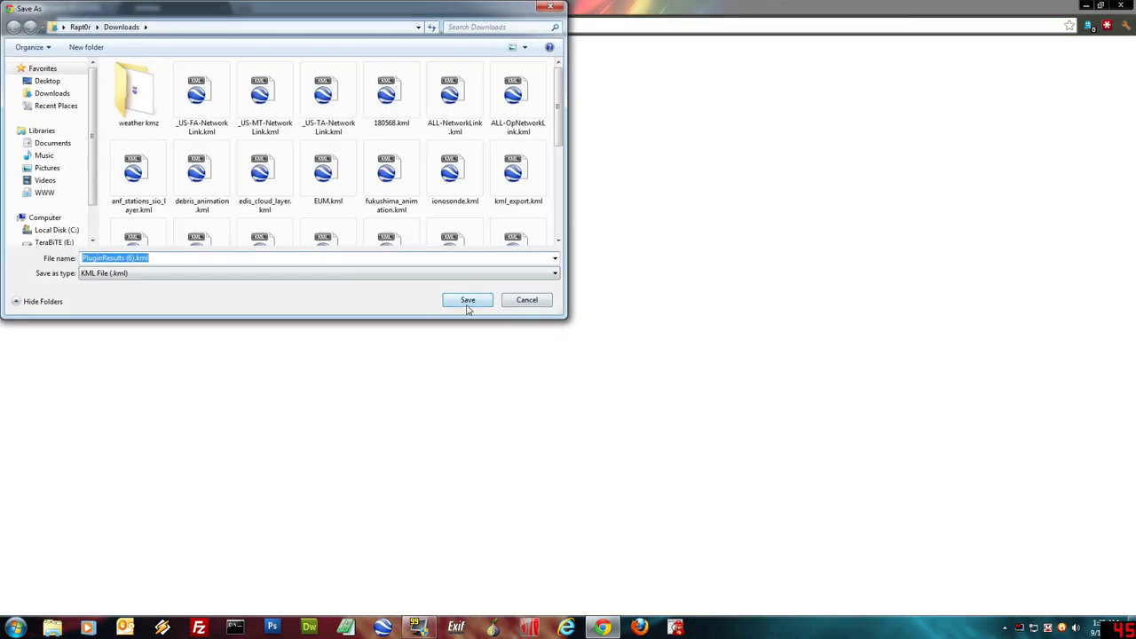
pyautogui.click(468, 303)
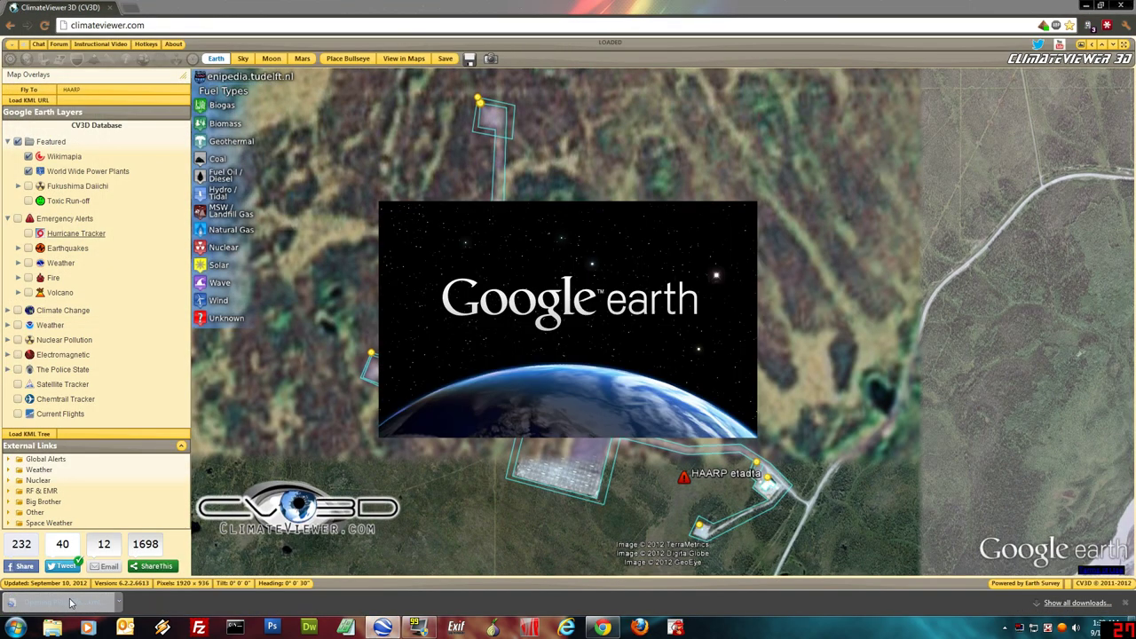
pyautogui.click(71, 603)
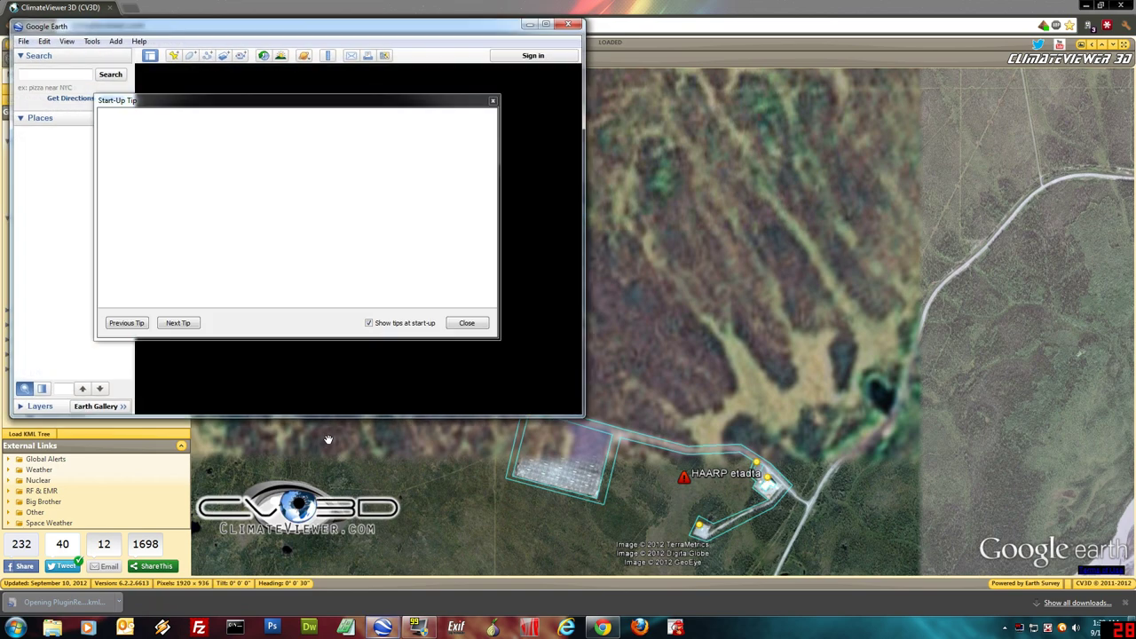
pyautogui.click(468, 322)
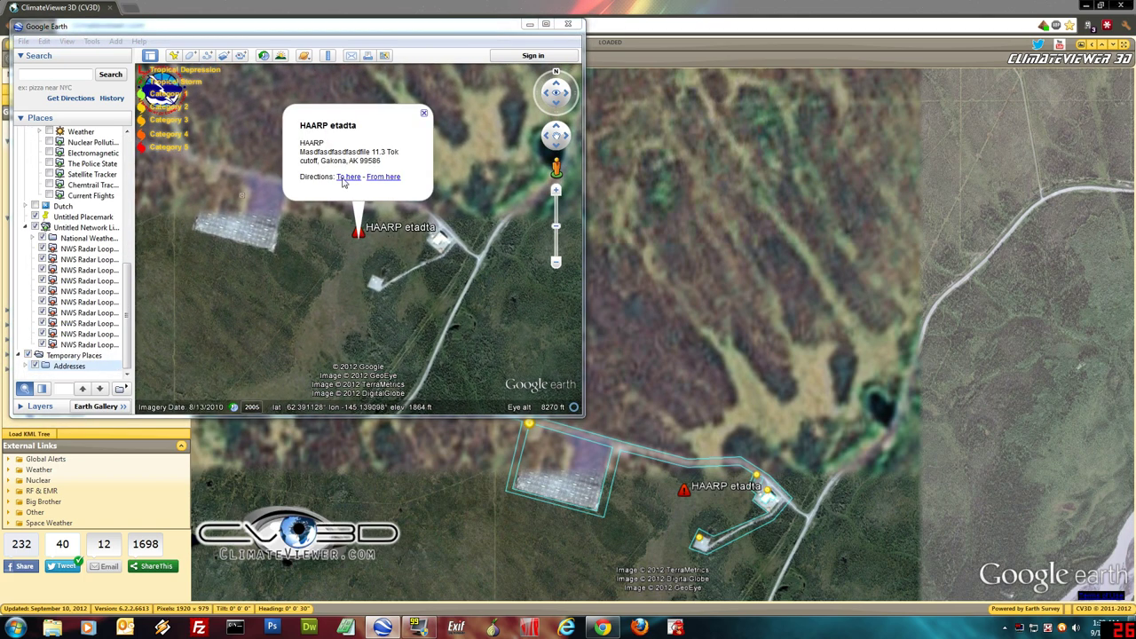
# Dismiss the HAARP etadta placemark's balloon and close Google Earth, discarding the temporary places.
pyautogui.click(328, 330)
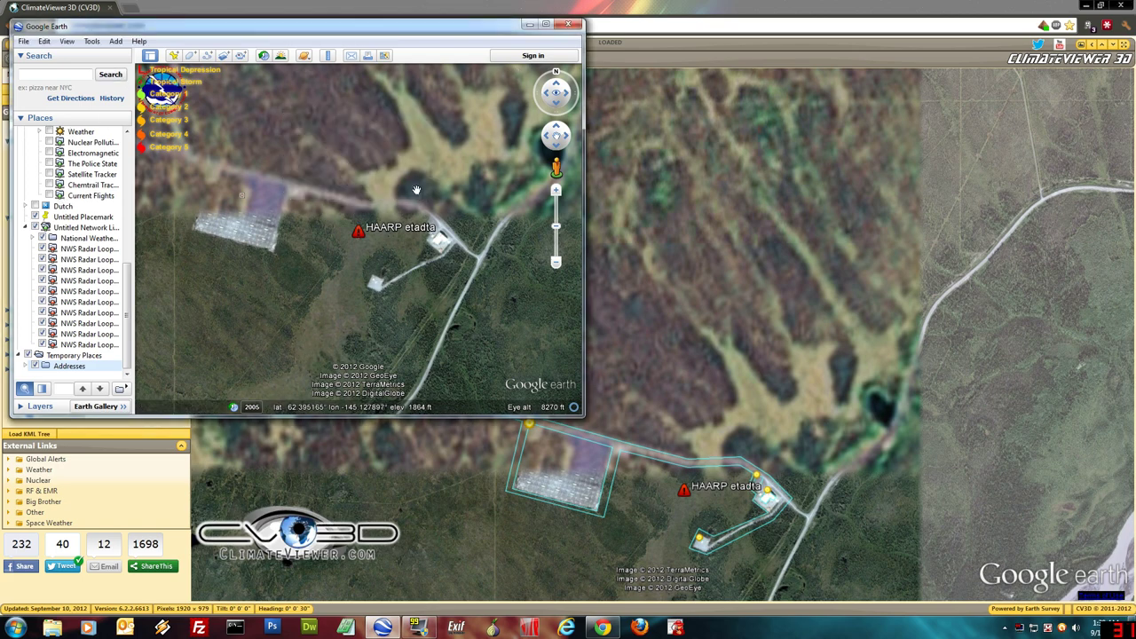
pyautogui.click(569, 25)
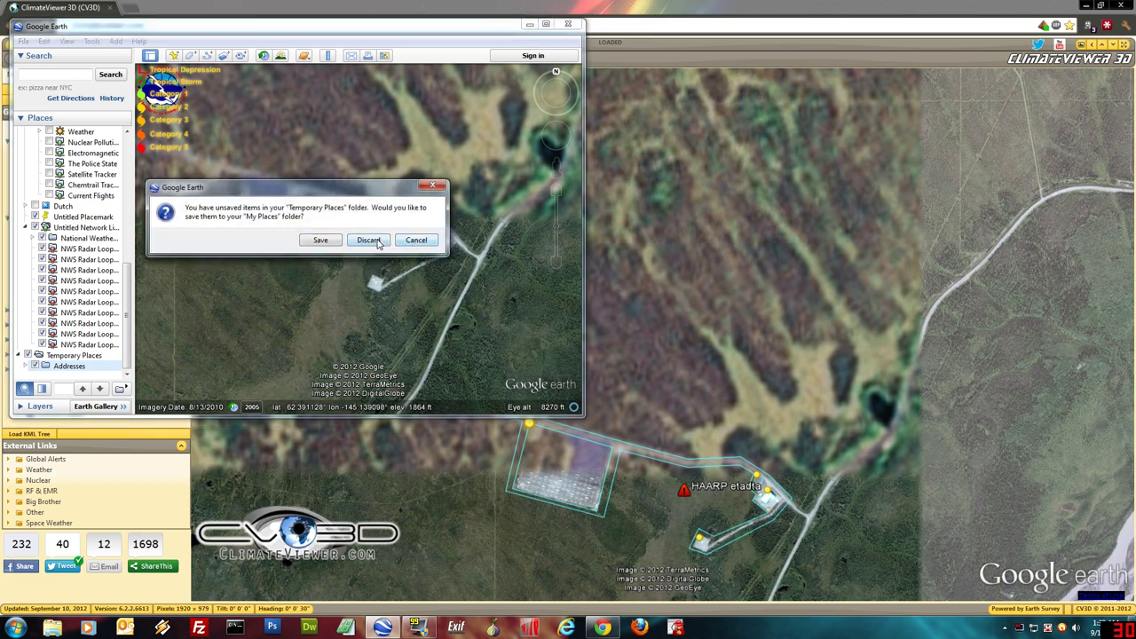
pyautogui.click(368, 241)
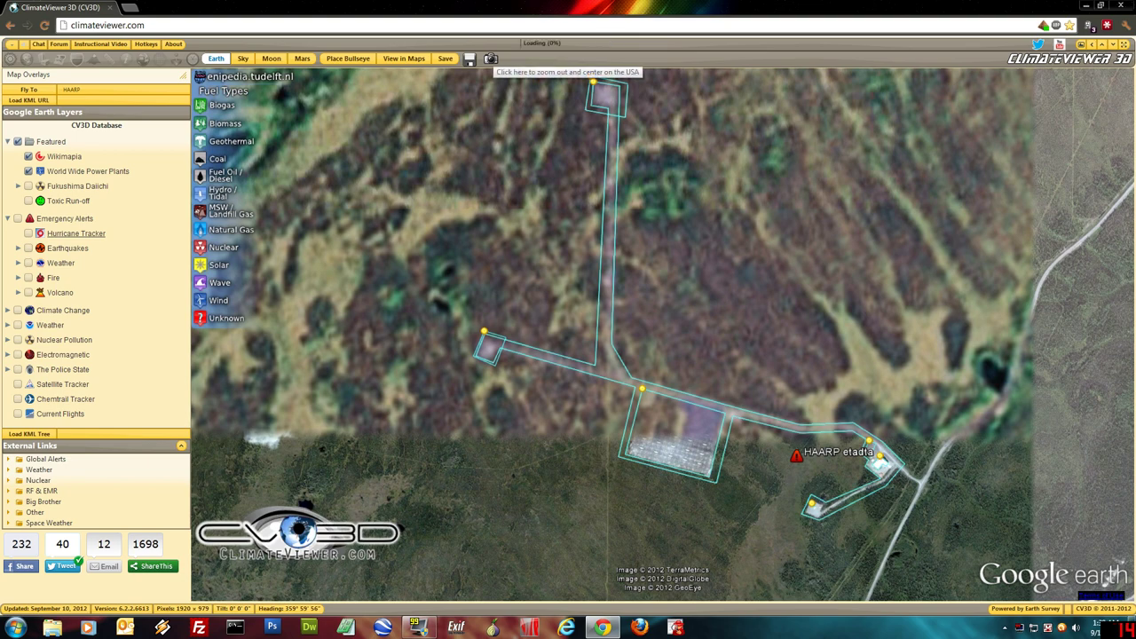
# Reset the view to center on the USA, fly to "time square", and add a placemark at the location found.
pyautogui.click(491, 59)
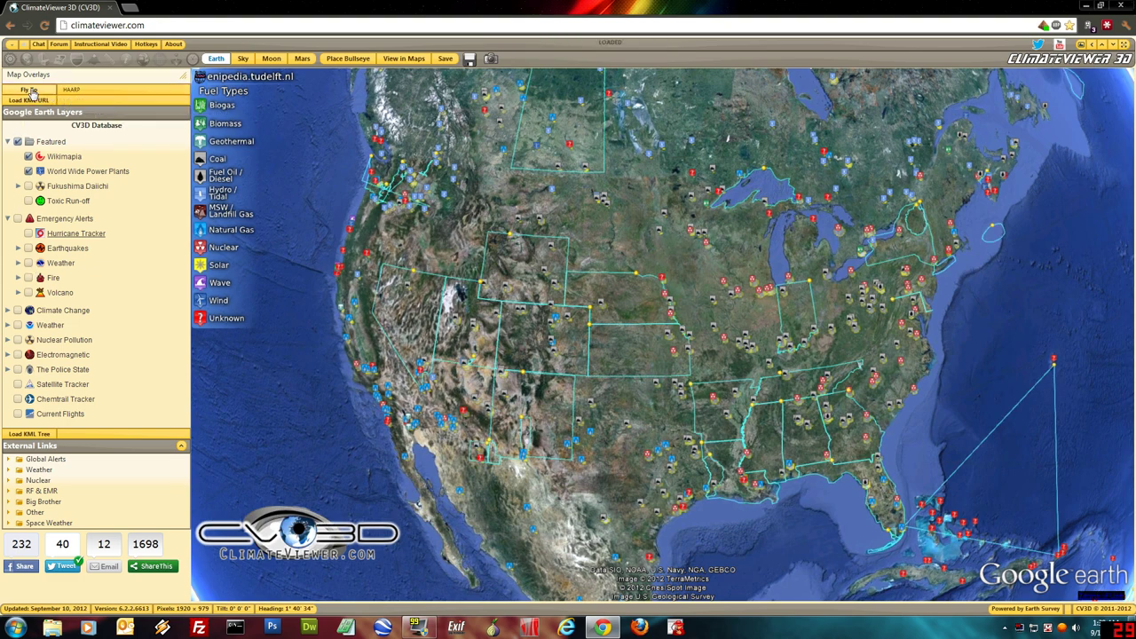
pyautogui.click(103, 91)
pyautogui.doubleClick(71, 89)
pyautogui.press('Return')
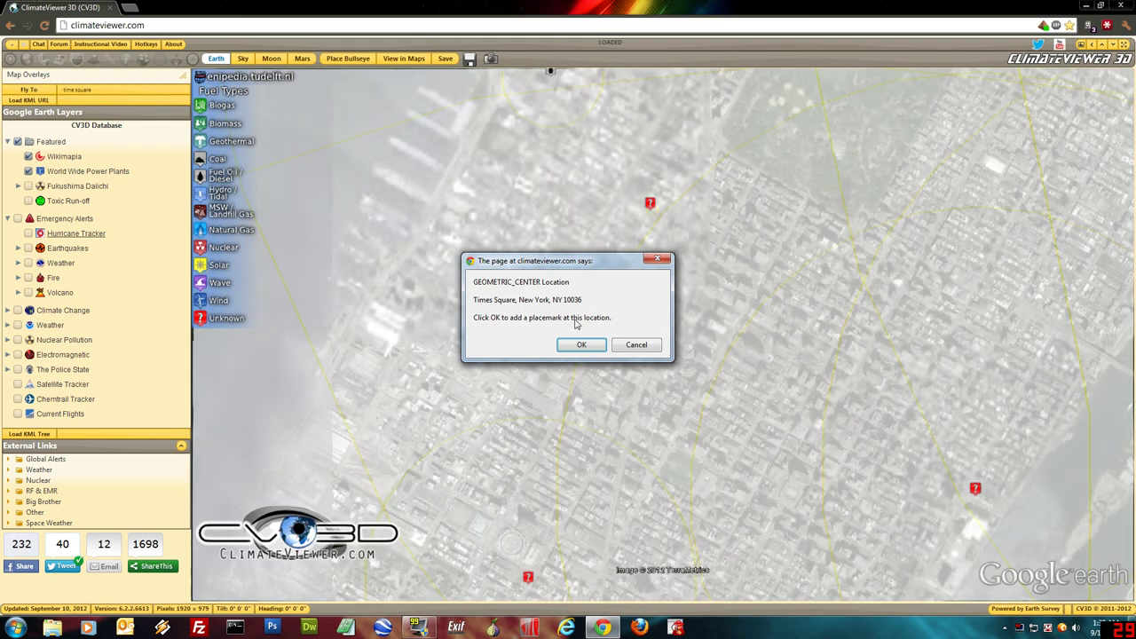
pyautogui.click(582, 344)
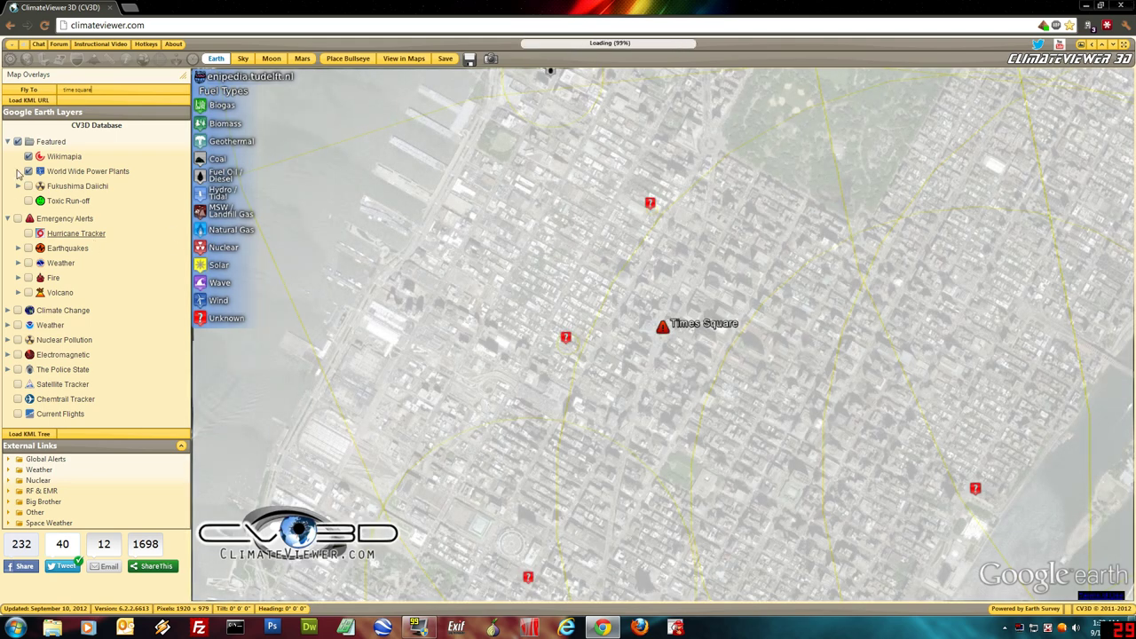
# Hide the World Wide Power Plants layer, zoom in at Times Square to enter Street View on Broadway, and look around.
pyautogui.click(28, 171)
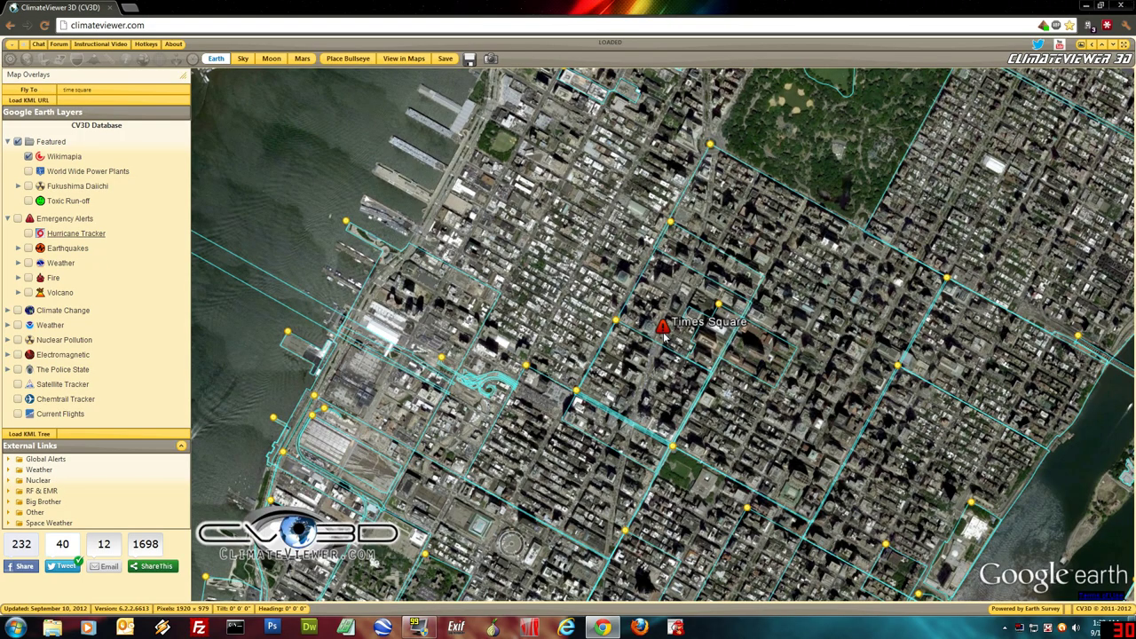
pyautogui.scroll(3, 664, 333)
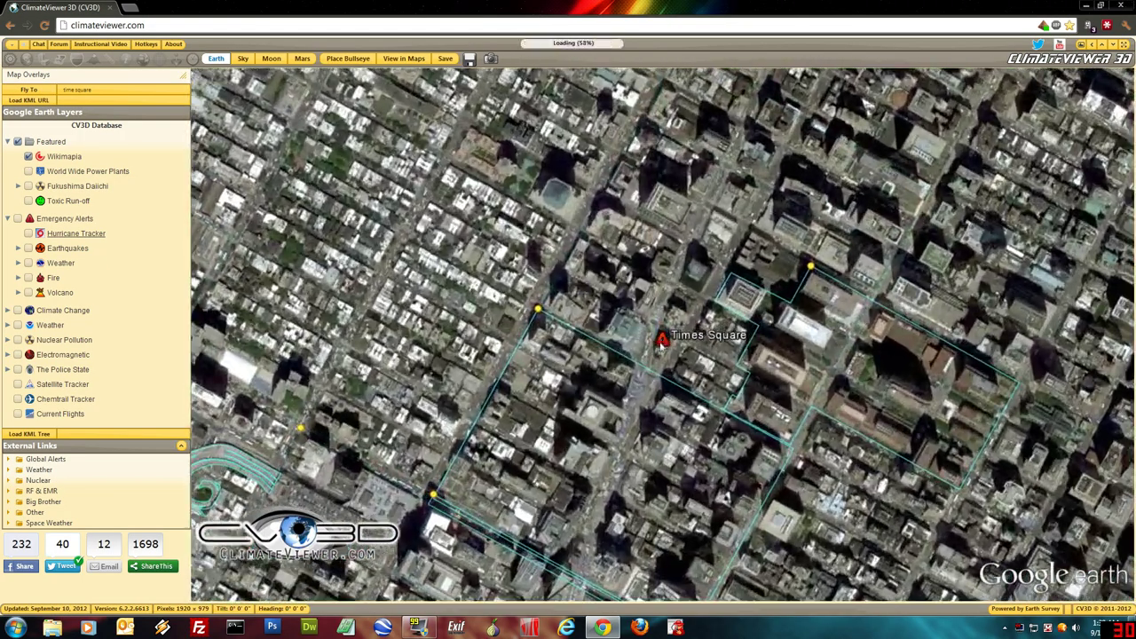
pyautogui.scroll(2, 656, 348)
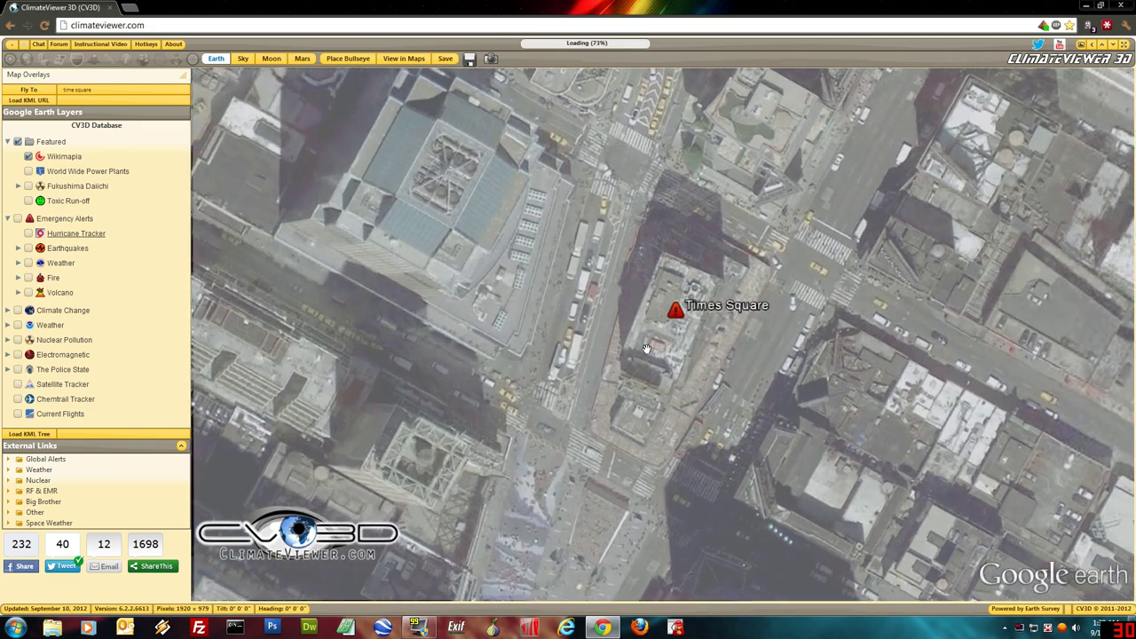
pyautogui.scroll(2, 647, 349)
pyautogui.moveTo(604, 327); pyautogui.dragTo(823, 379)
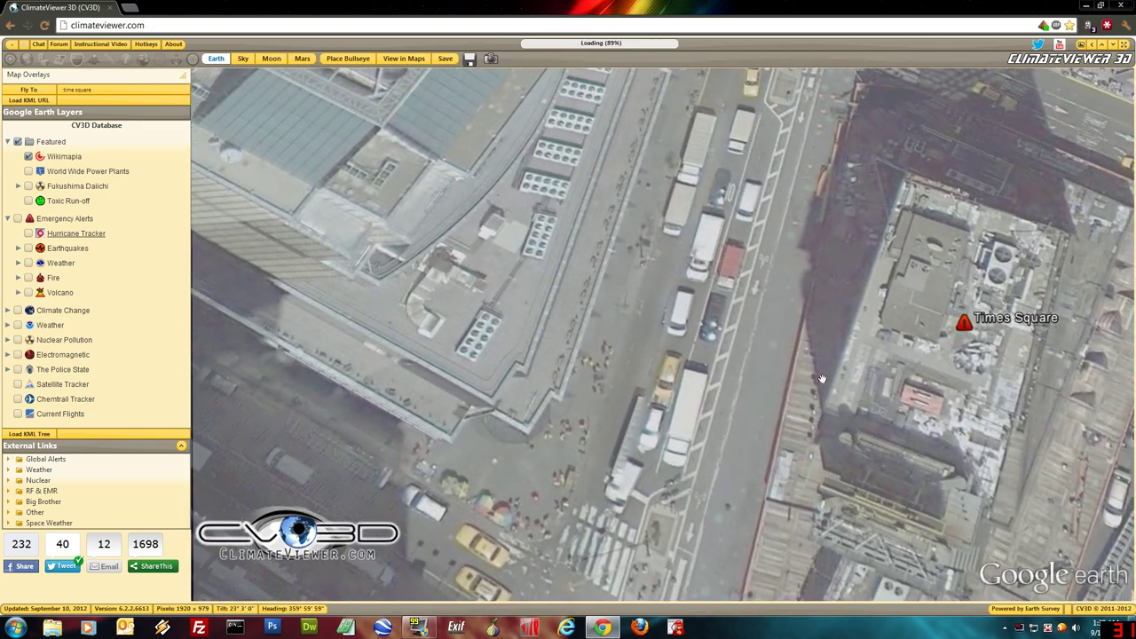
pyautogui.scroll(4, 822, 378)
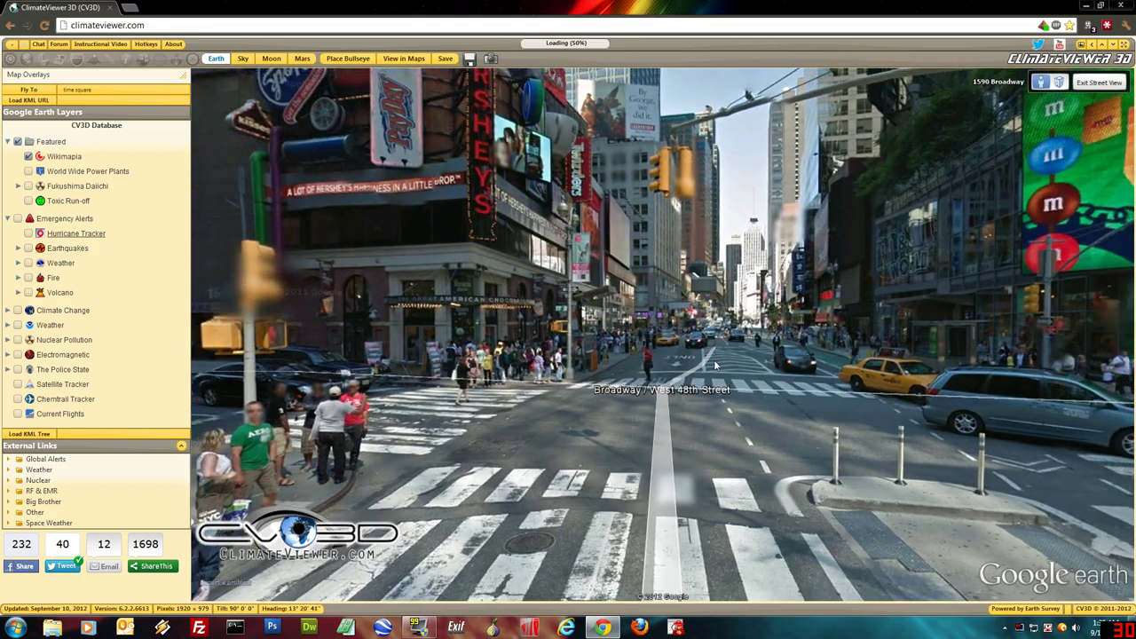
pyautogui.moveTo(678, 384); pyautogui.dragTo(698, 424)
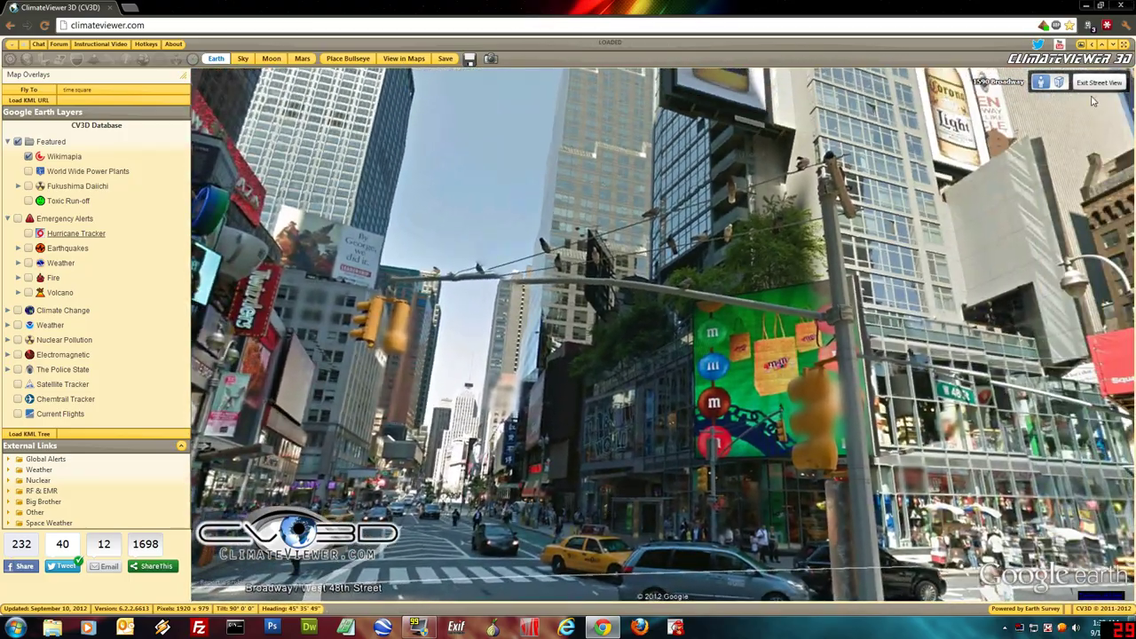
# Expand the map by hiding the side panel and toolbar, and advance along Broadway past West 48th Street in Street View.
pyautogui.click(1123, 45)
pyautogui.moveTo(580, 373); pyautogui.dragTo(614, 315)
pyautogui.scroll(3, 615, 320)
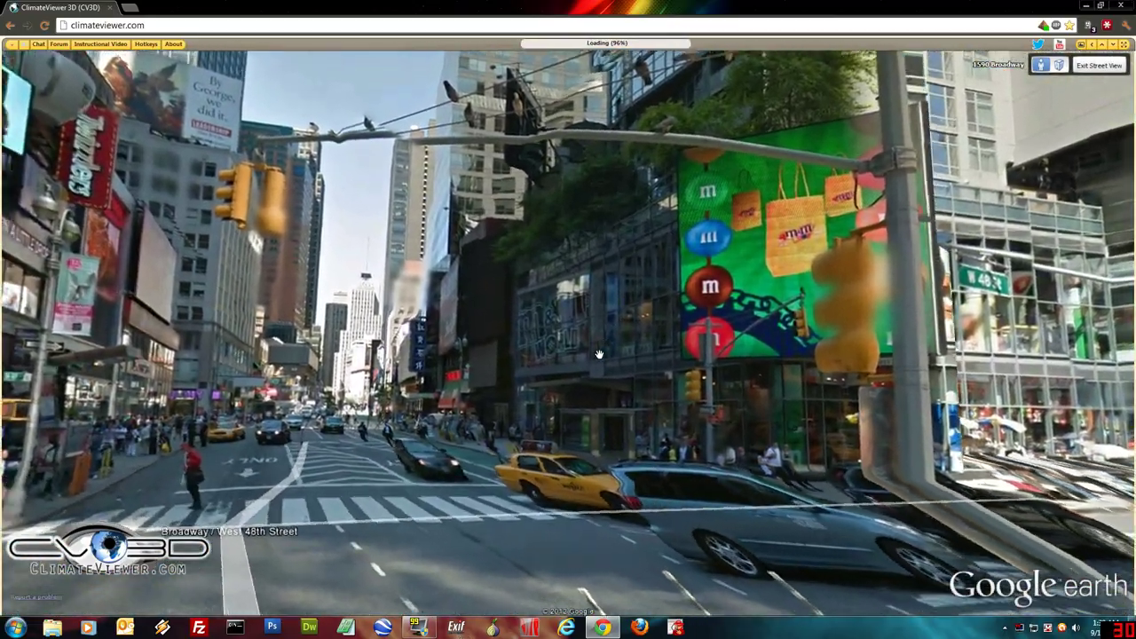
pyautogui.scroll(2, 585, 379)
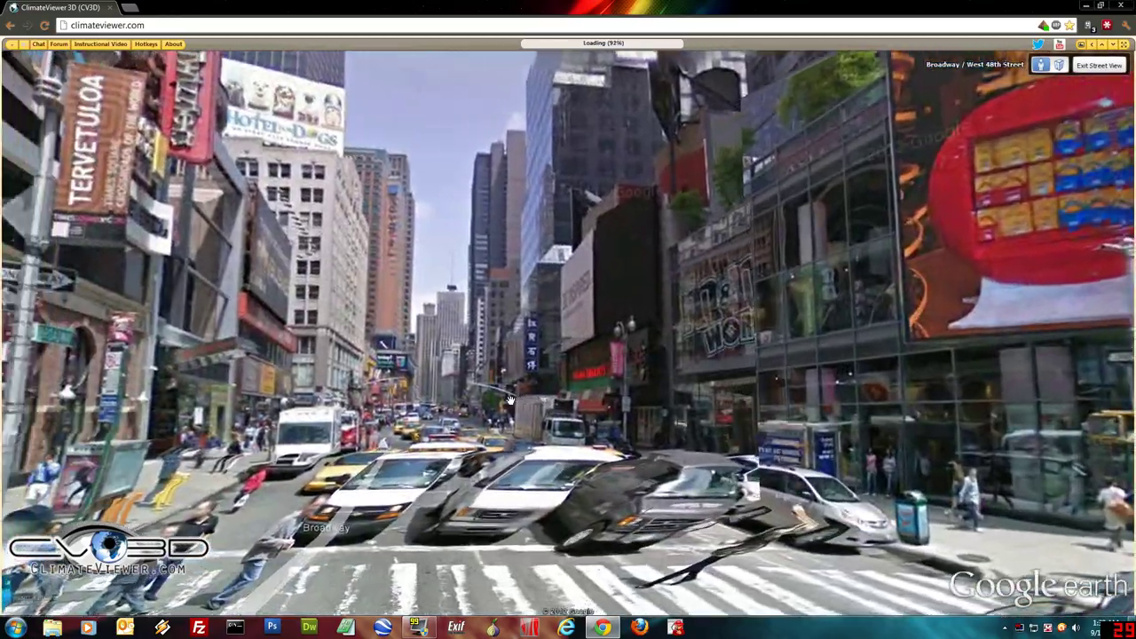
pyautogui.scroll(2, 488, 430)
pyautogui.scroll(1, 488, 424)
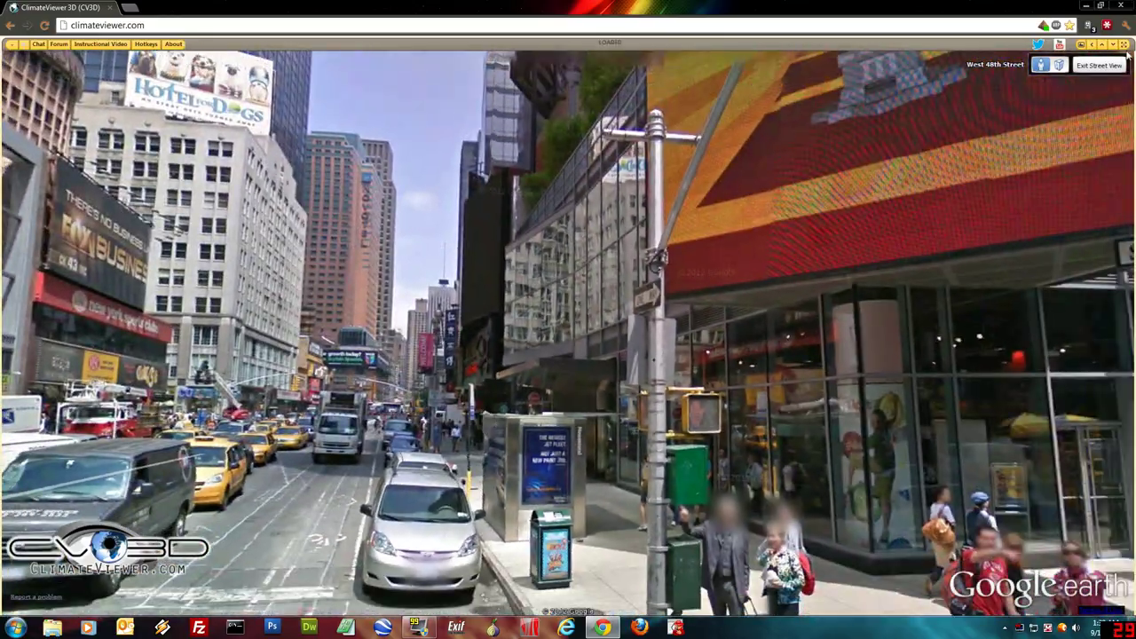
# Exit Street View at Times Square and restore the side panel and toolbar.
pyautogui.click(1098, 69)
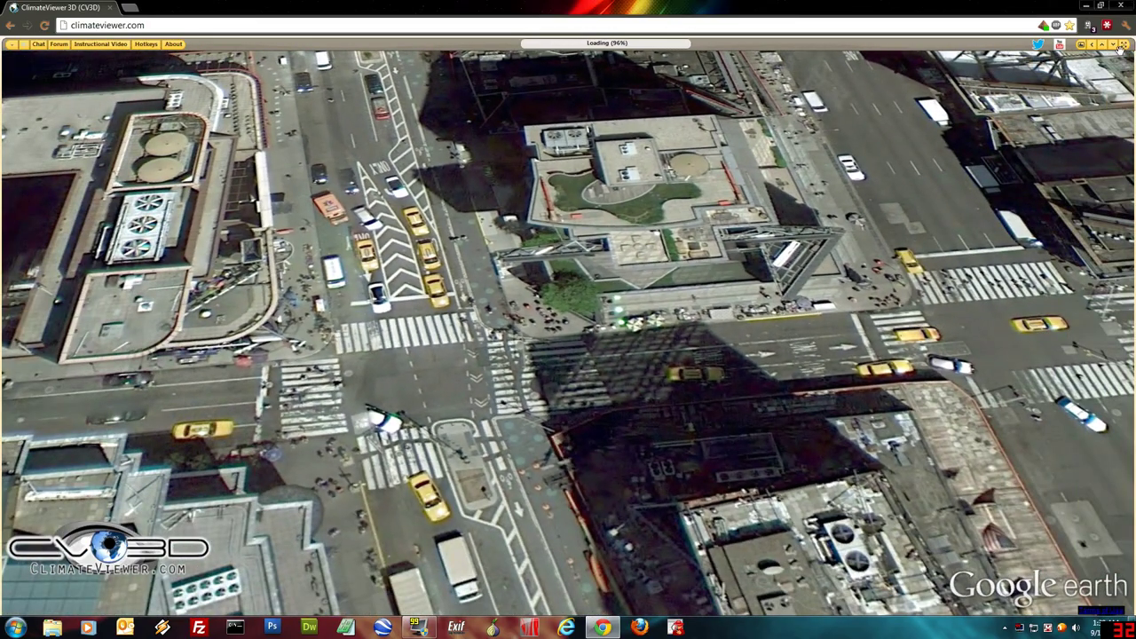
pyautogui.click(1122, 44)
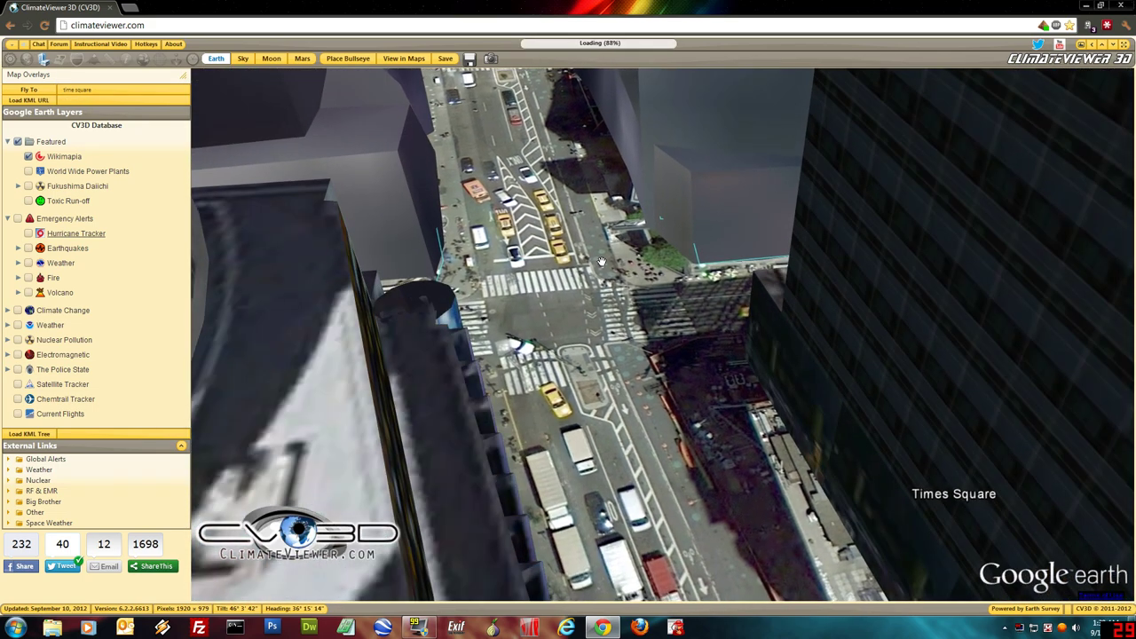
pyautogui.scroll(-3, 616, 267)
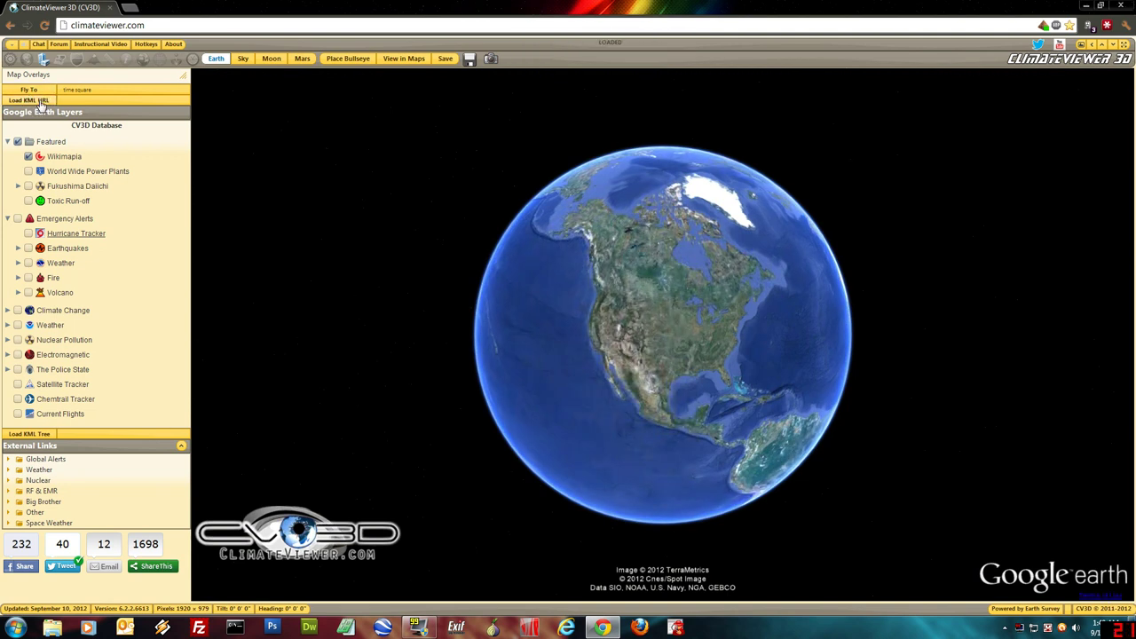
# Load the HAARP-CV3D file from its climateviewer.com URL and open the HAARP placemark's balloon at Gakona, Alaska.
pyautogui.click(40, 103)
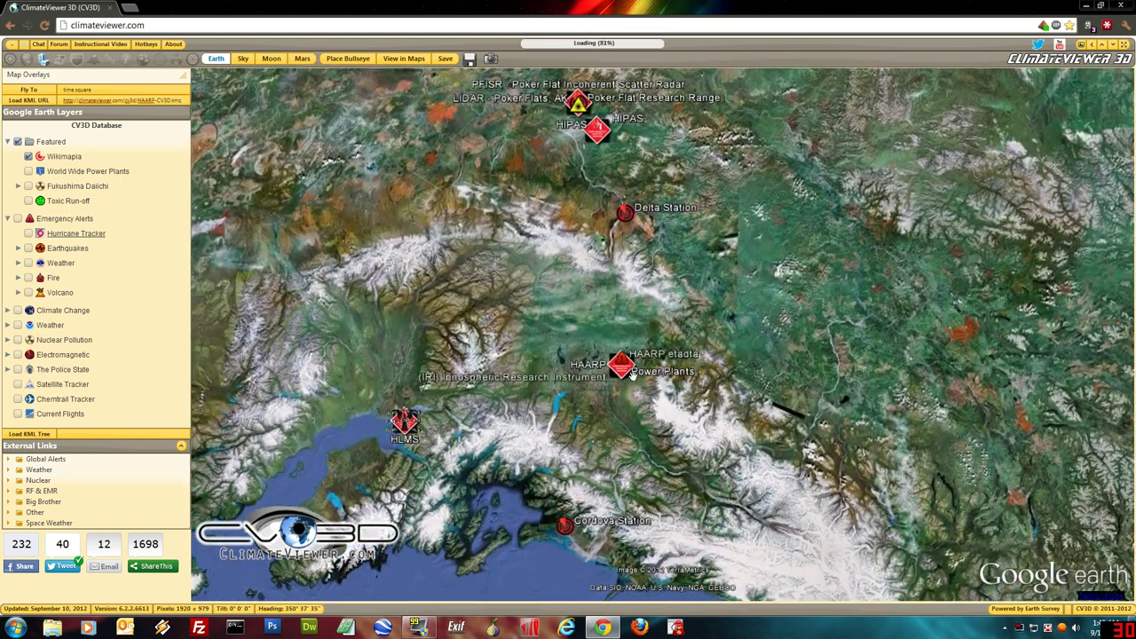
pyautogui.click(624, 369)
pyautogui.click(602, 347)
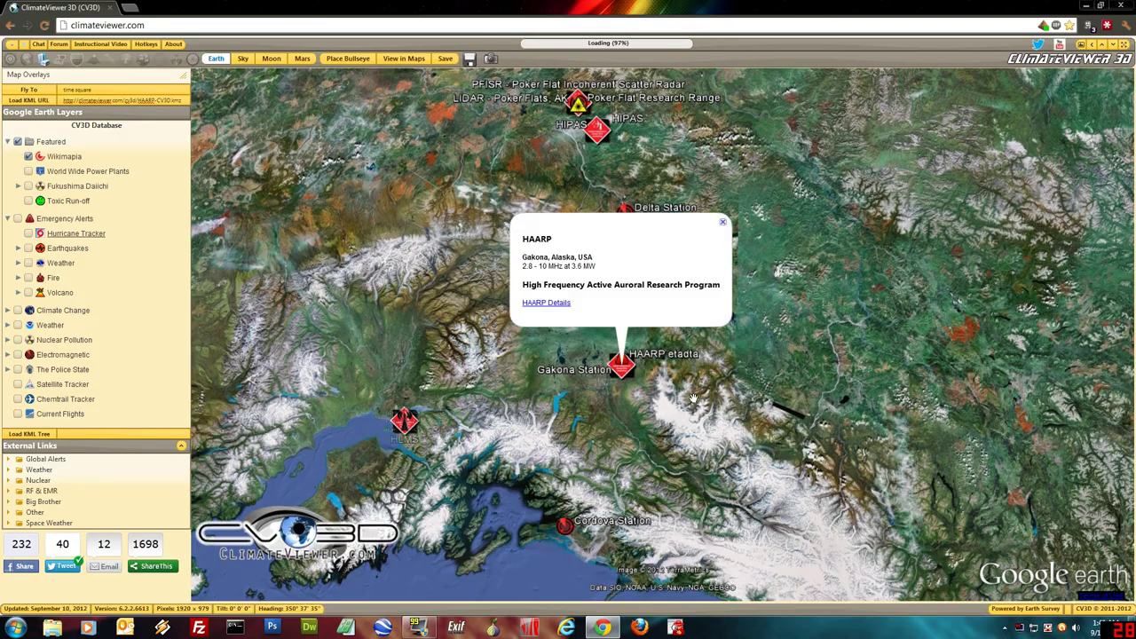
# Examine the HAARP facility up close, read the (IRI) Ionospheric Research Instrument placemark's description, and dismiss it.
pyautogui.scroll(4, 628, 368)
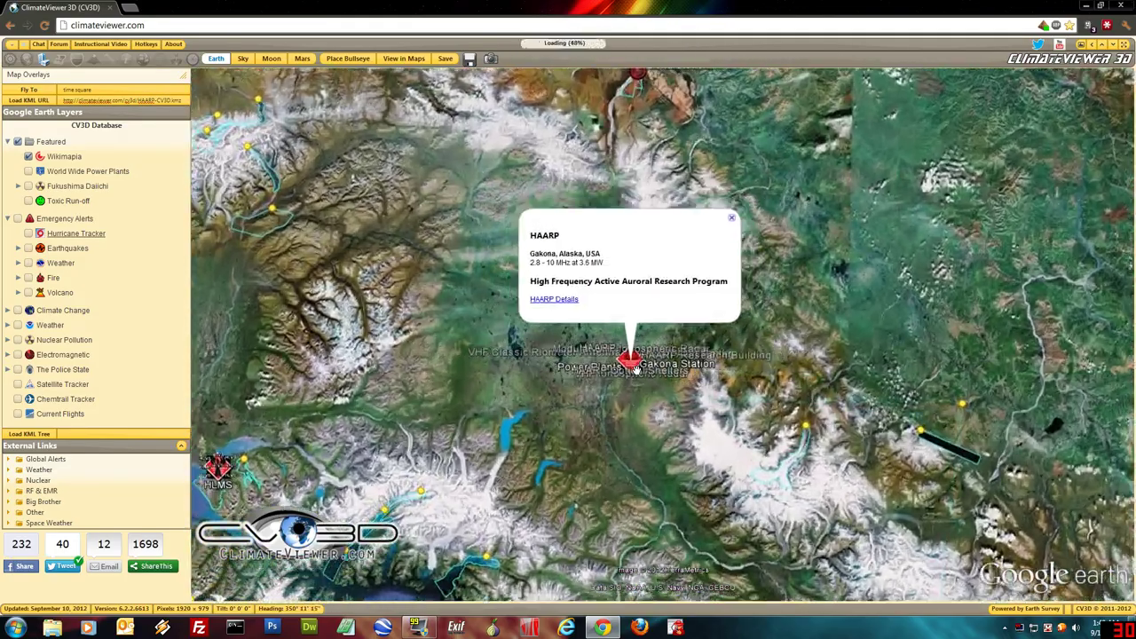
pyautogui.scroll(5, 630, 364)
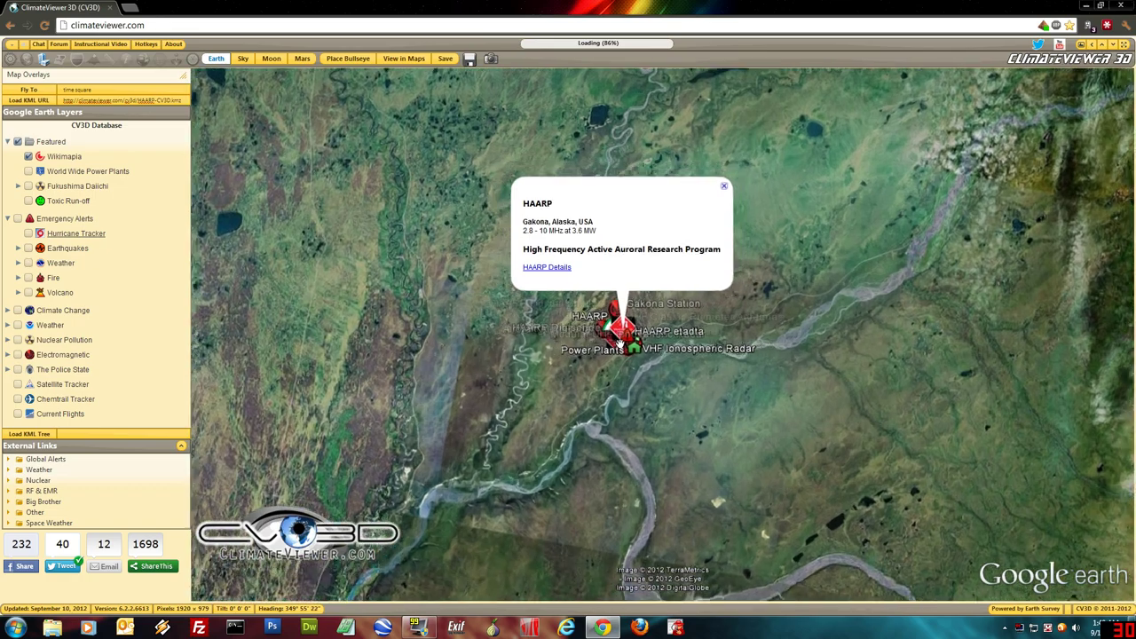
pyautogui.scroll(3, 621, 330)
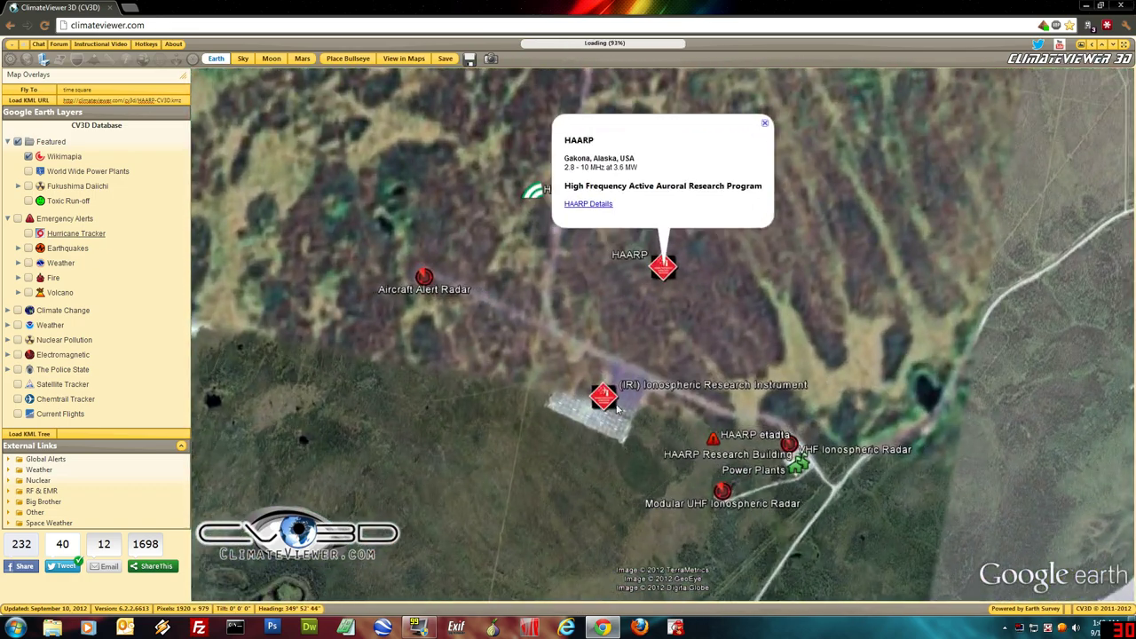
pyautogui.click(607, 401)
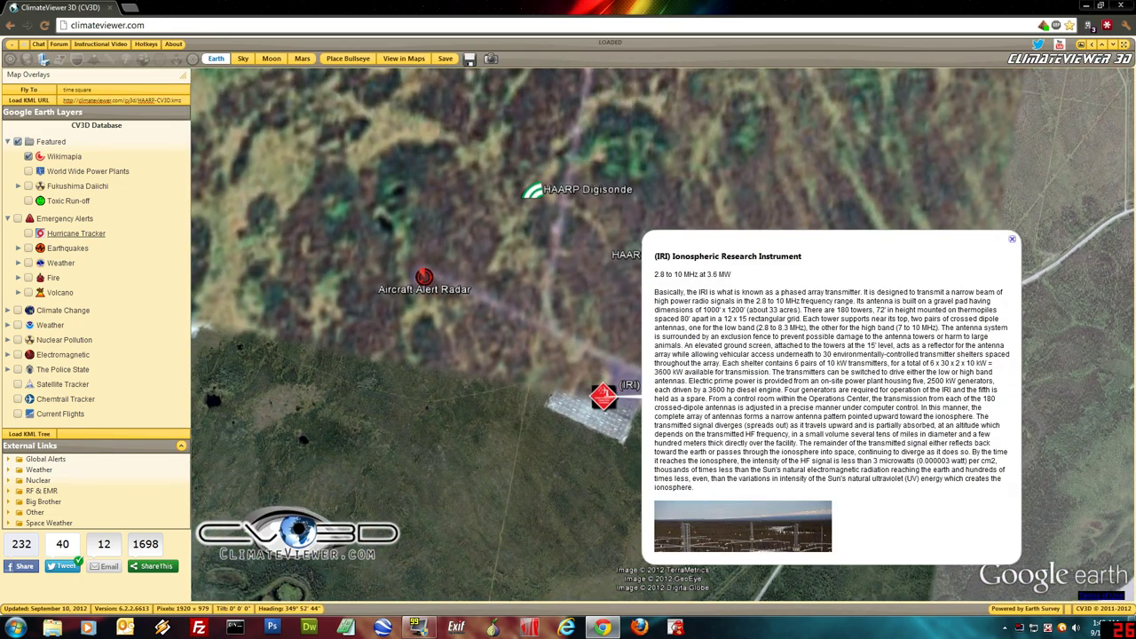
pyautogui.click(1013, 241)
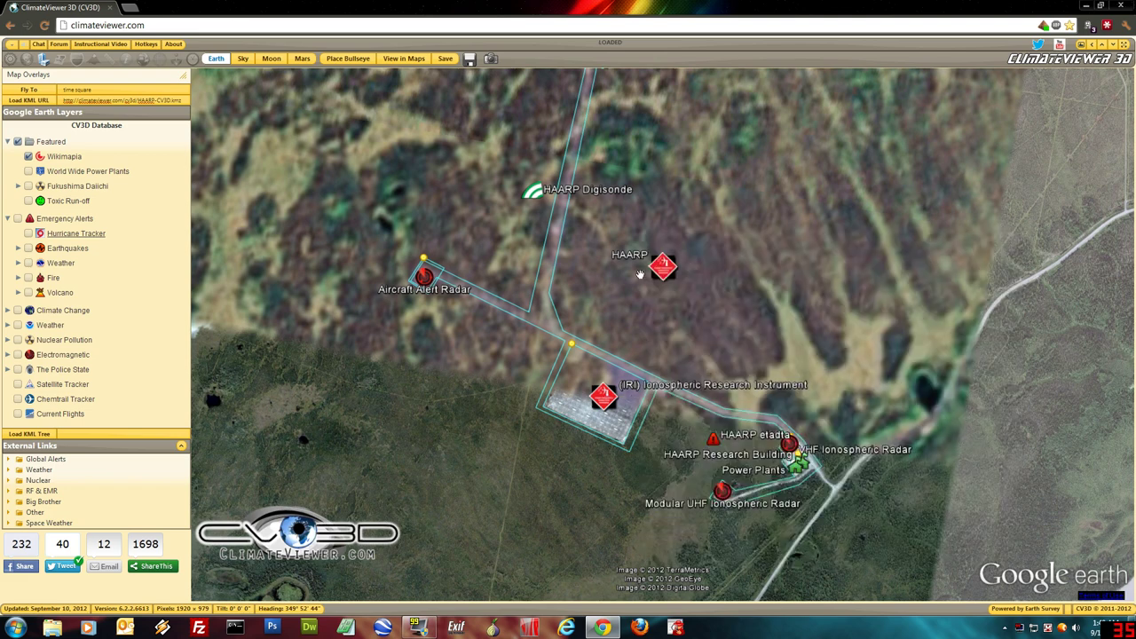
# View the descriptions of the Aircraft Alert Radar and VHF Ionospheric Radar placemarks at the HAARP facility.
pyautogui.click(424, 276)
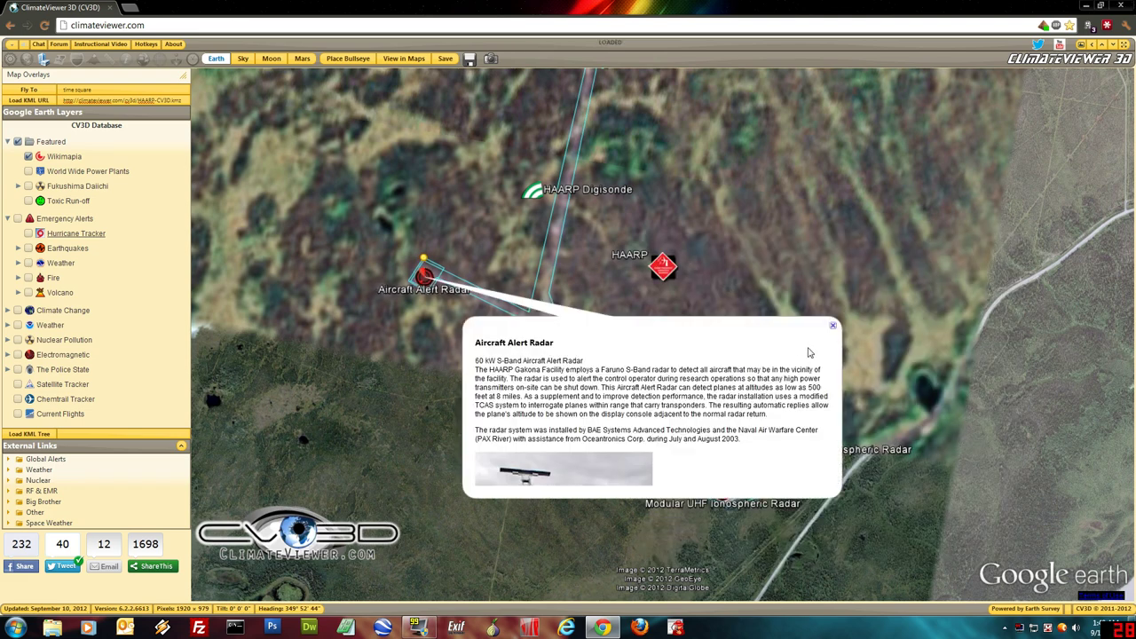
pyautogui.click(833, 329)
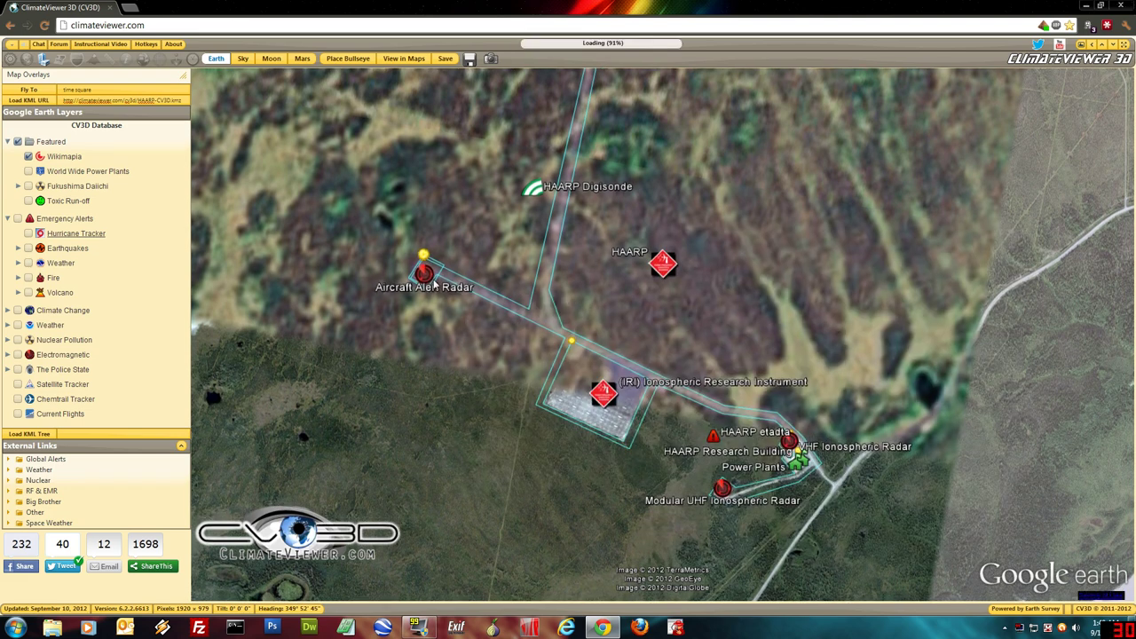
pyautogui.click(788, 441)
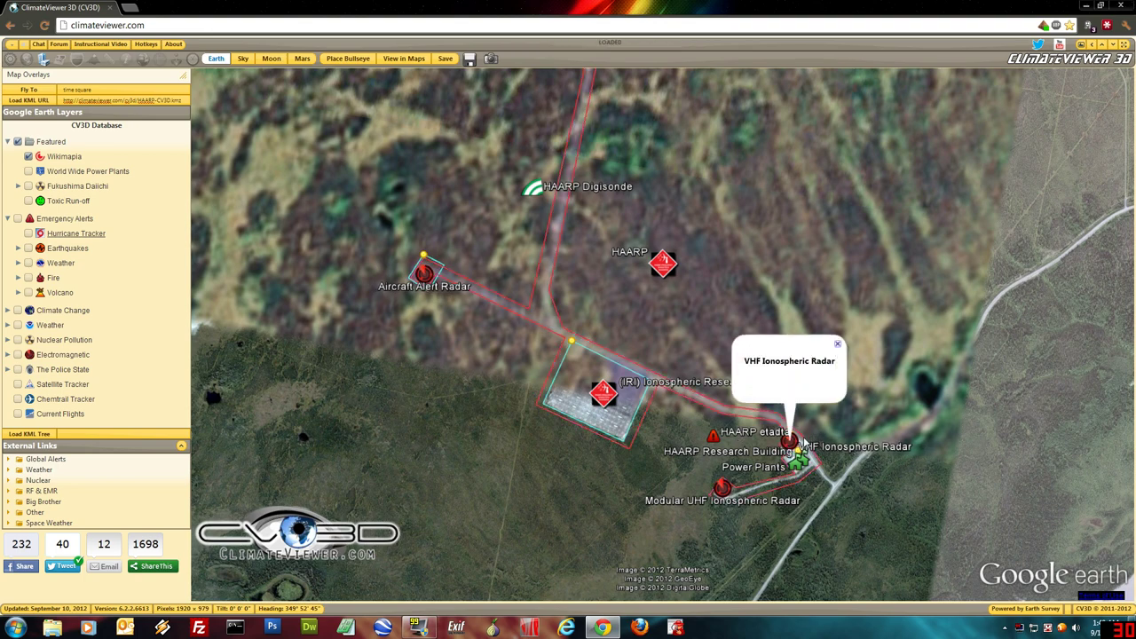
pyautogui.click(28, 157)
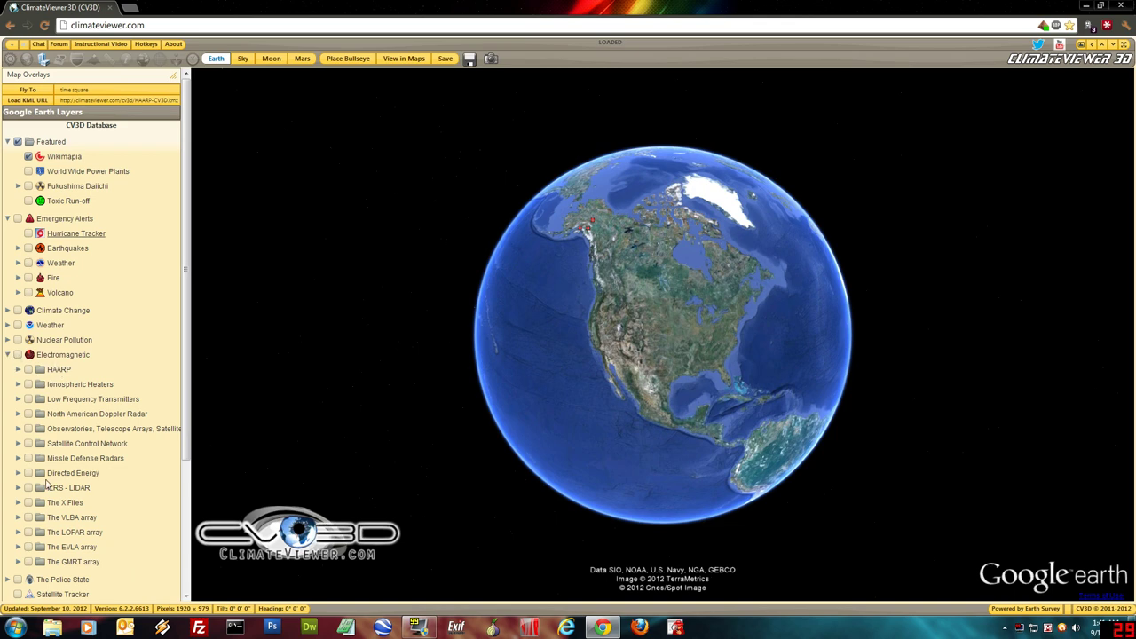
# Show all Electromagnetic layers, examine their placemarks across North America, and hide the whole group again.
pyautogui.click(18, 355)
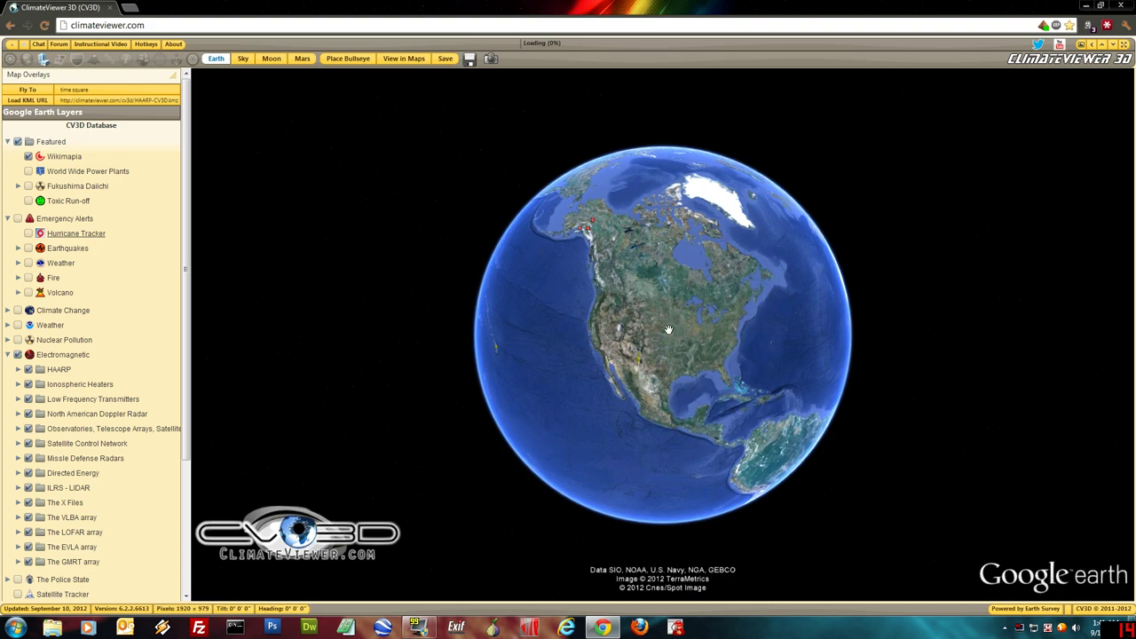
pyautogui.moveTo(659, 319); pyautogui.dragTo(651, 333)
pyautogui.scroll(5, 674, 329)
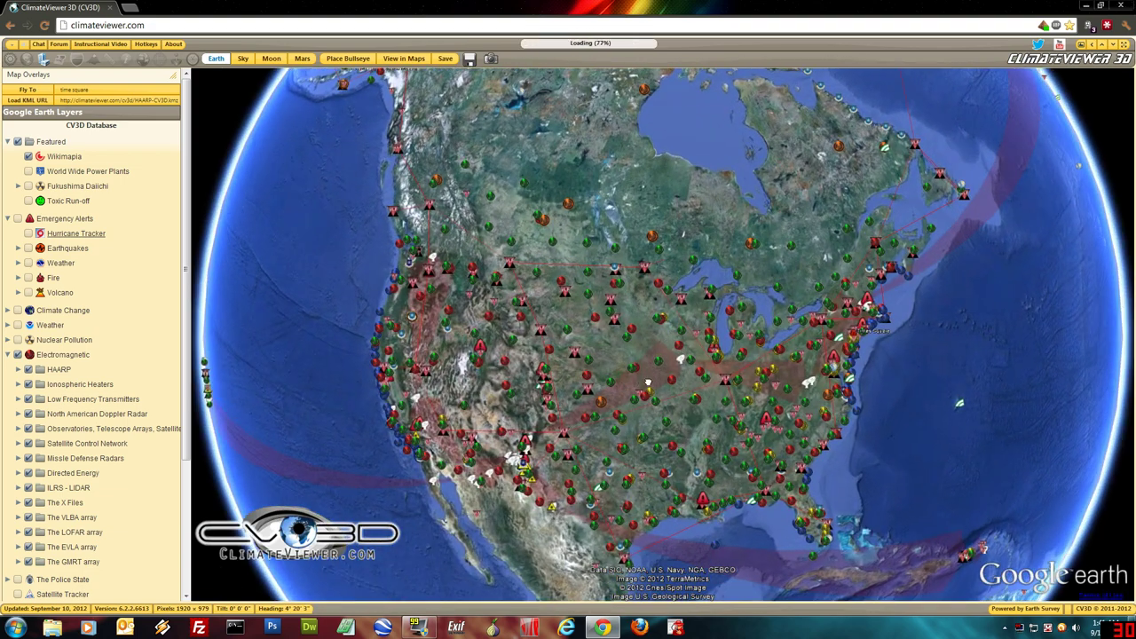
pyautogui.moveTo(647, 382); pyautogui.dragTo(689, 323)
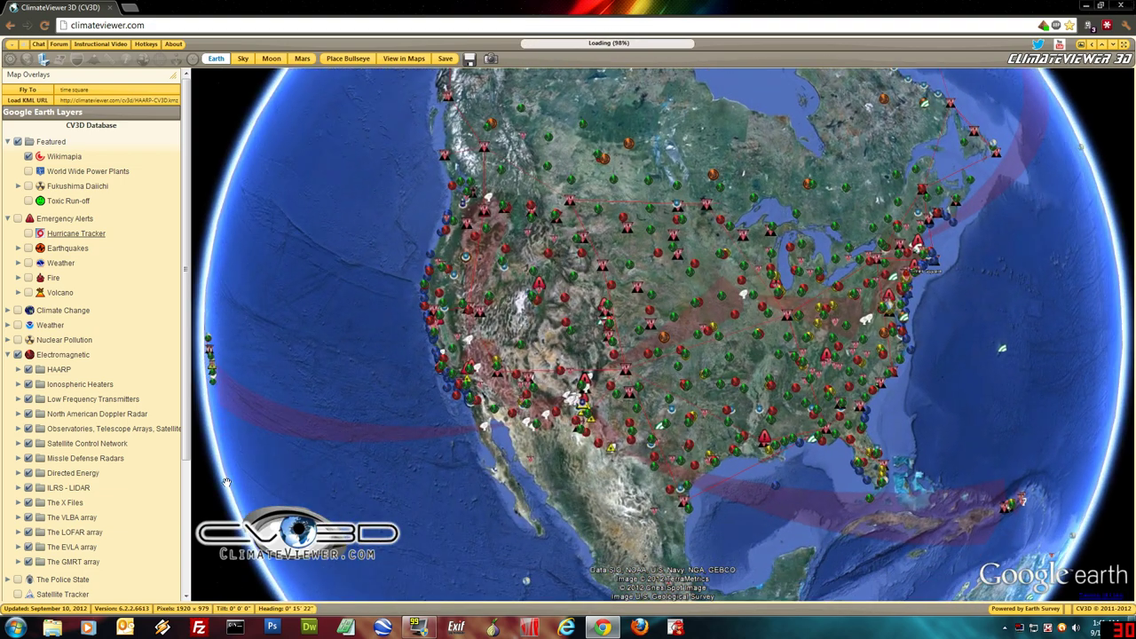
pyautogui.click(17, 355)
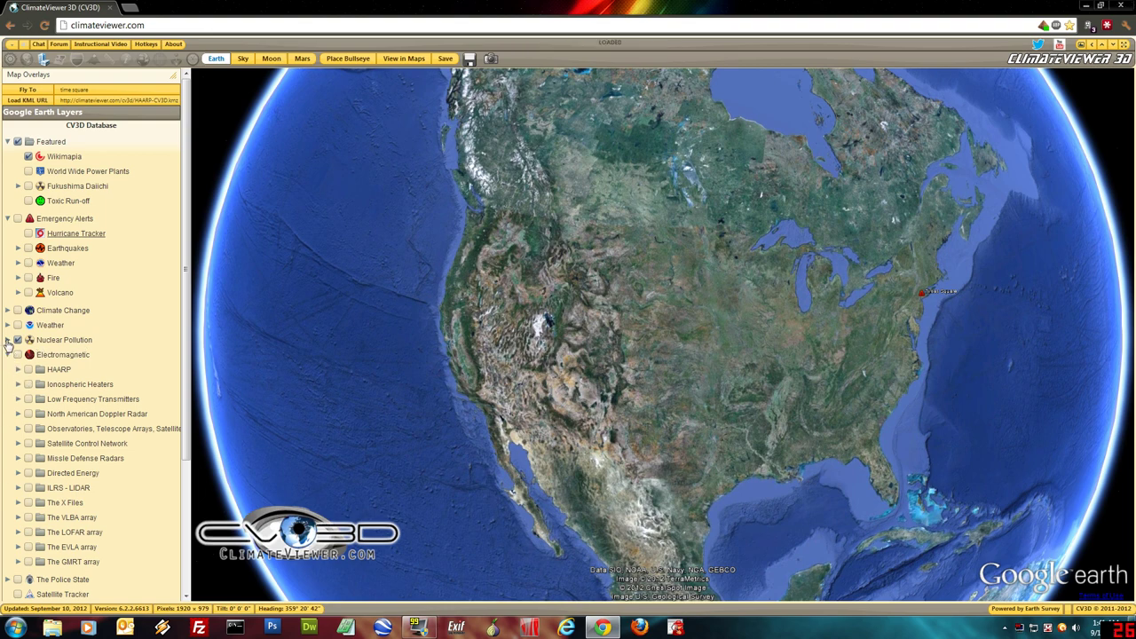
# Expand the Nuclear Pollution group, display all of its layers over the United States, and hide them again.
pyautogui.click(7, 341)
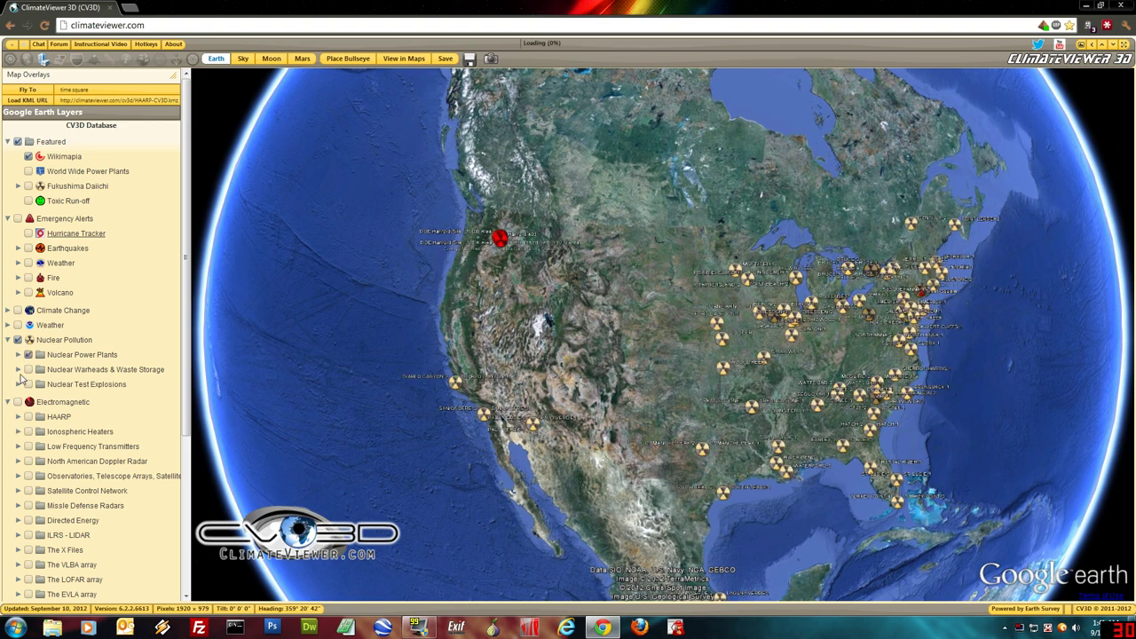
pyautogui.click(27, 354)
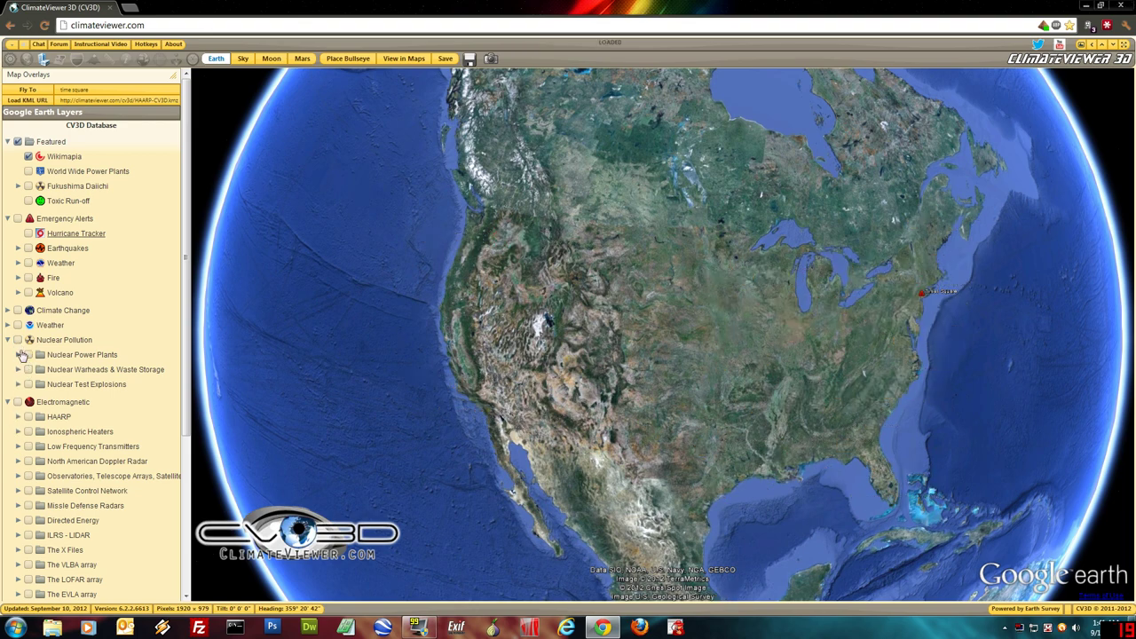
pyautogui.click(17, 341)
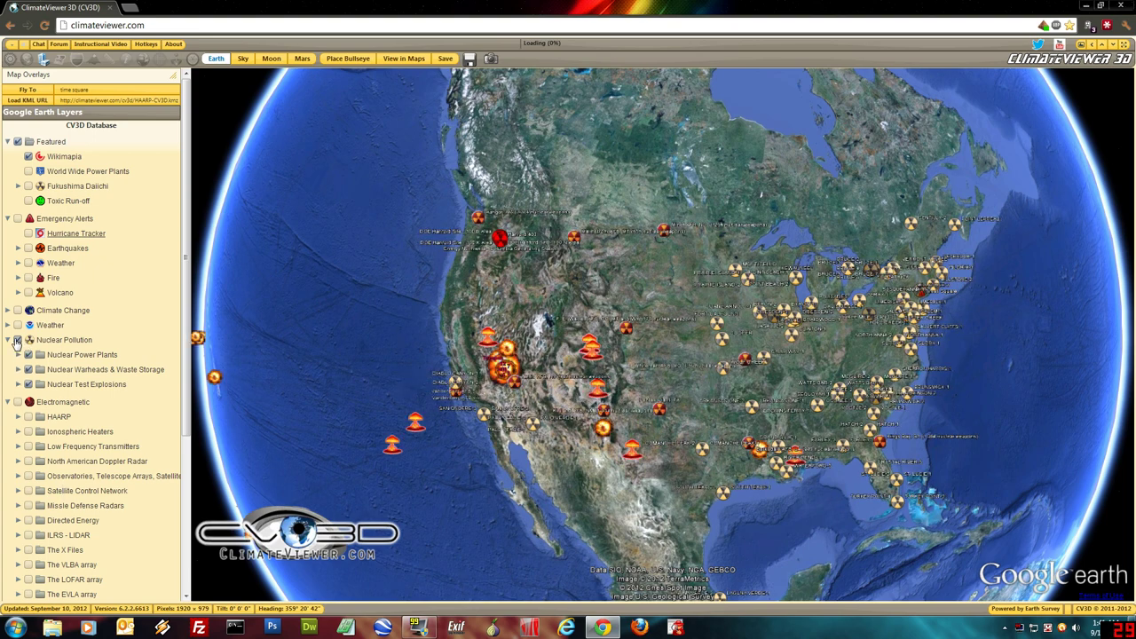
pyautogui.click(17, 341)
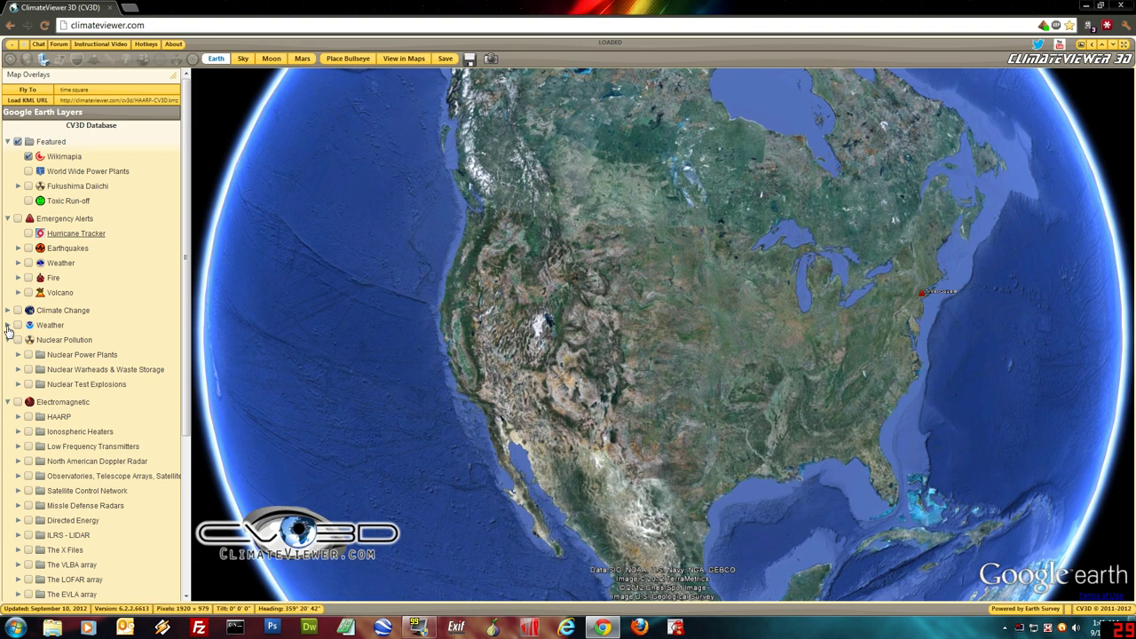
# Expand the Weather group and show its Weather Modification Projects layer.
pyautogui.click(7, 326)
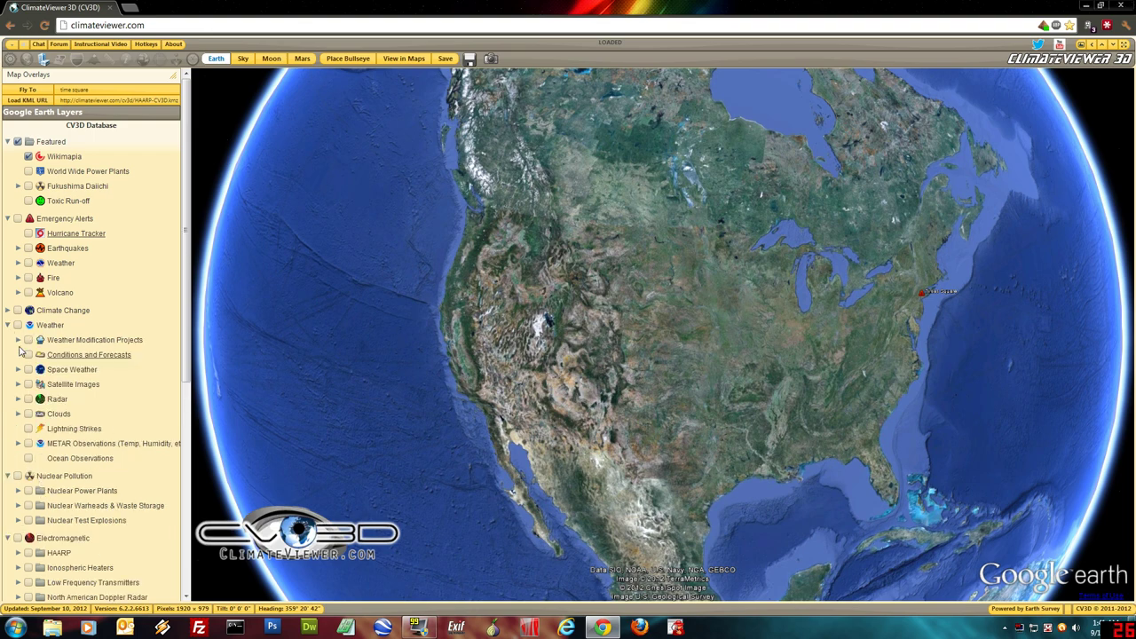
pyautogui.click(17, 340)
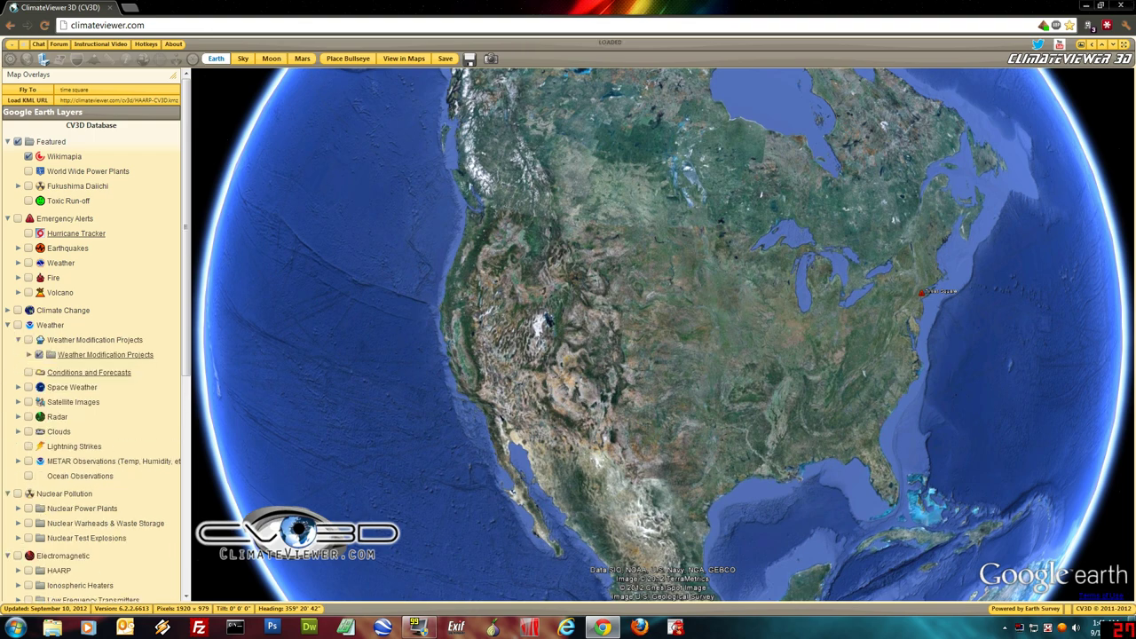
pyautogui.click(29, 341)
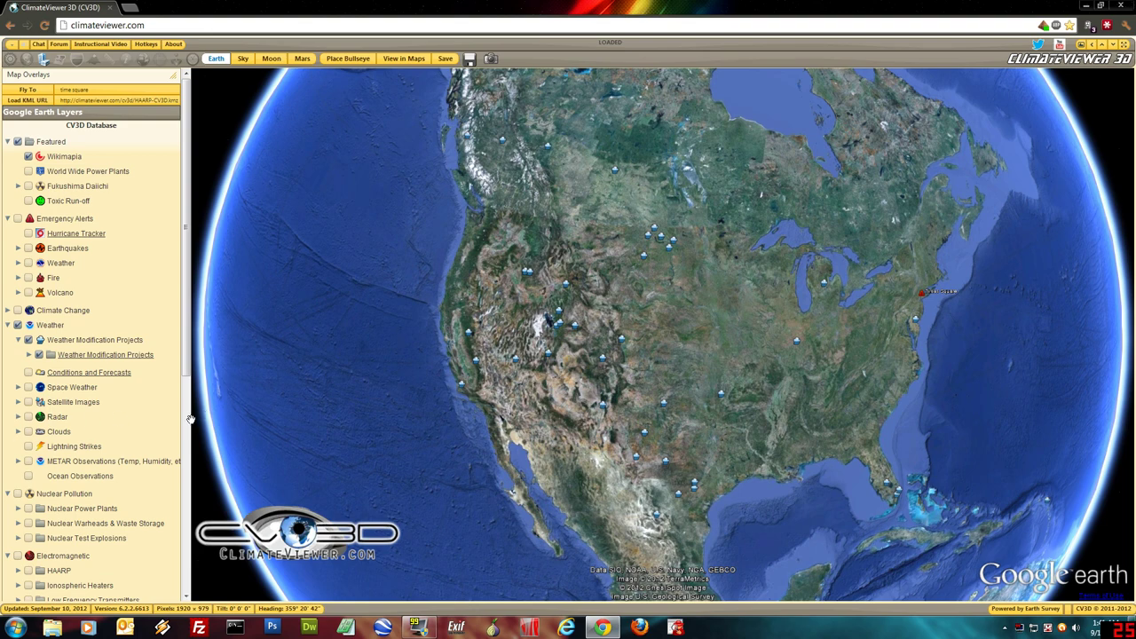
# Read the BAMEX placemark's details in the western United States, and hide the Weather Modification Projects layer.
pyautogui.scroll(2, 602, 366)
pyautogui.scroll(3, 611, 383)
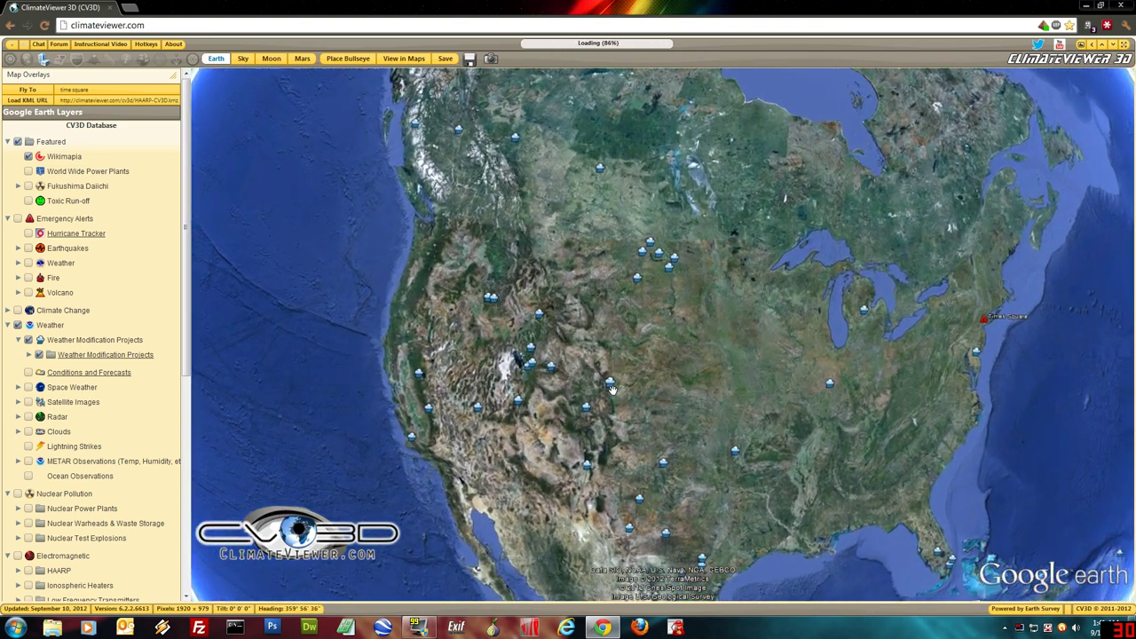
pyautogui.click(610, 382)
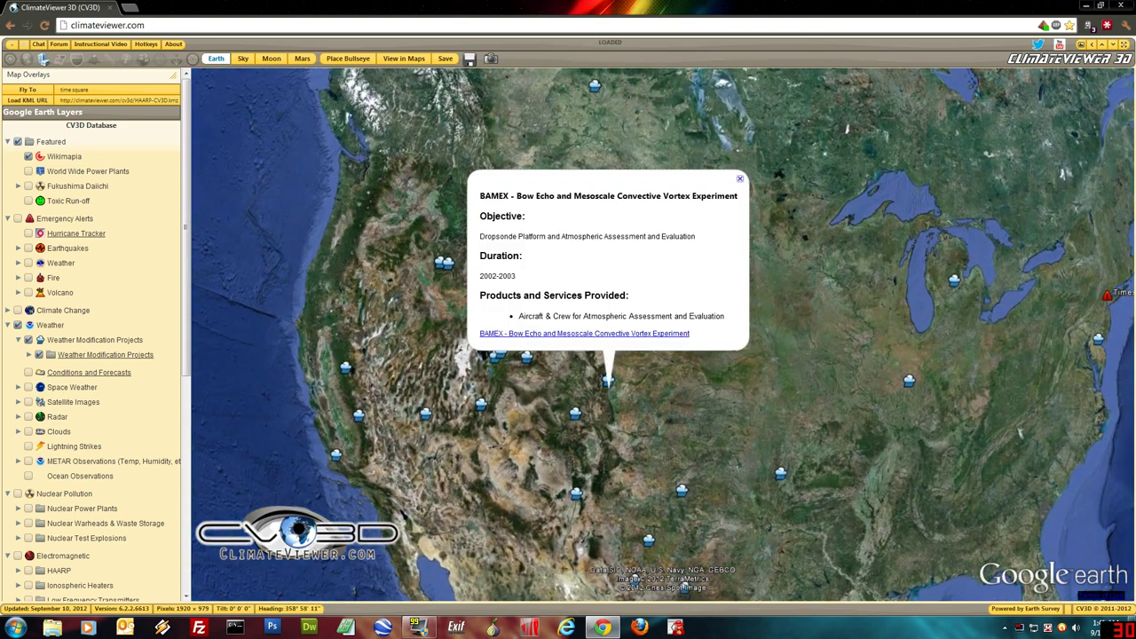
pyautogui.click(740, 182)
pyautogui.click(28, 340)
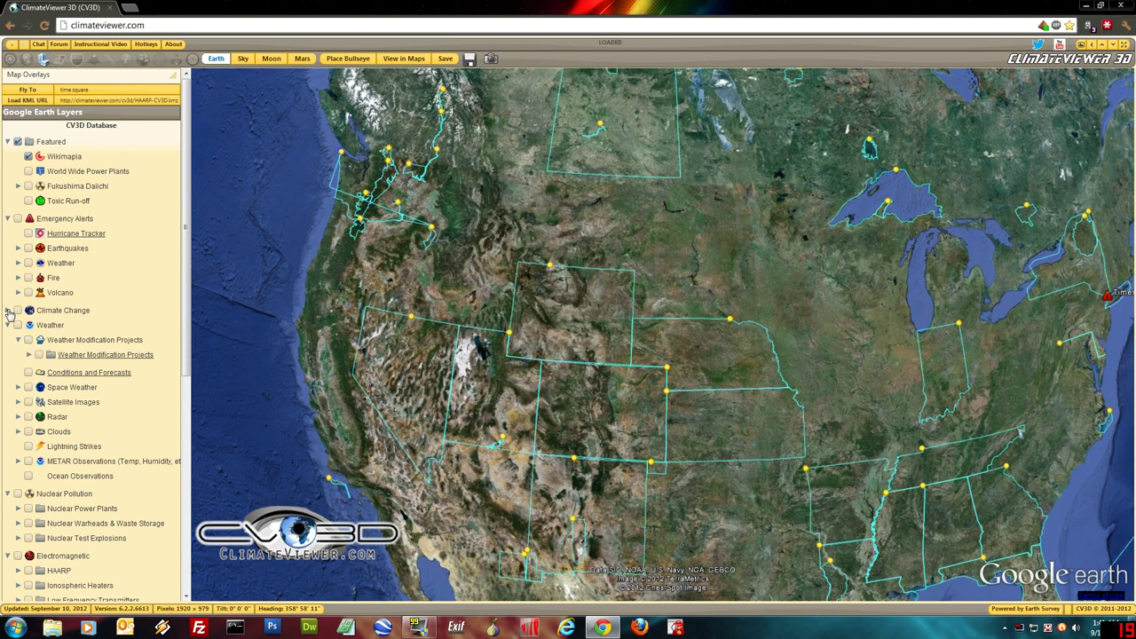
# Show the Active Fire Mapping Program and NASA FIRMS Fire Map layers, and view a fire detection's details in the northwestern United States.
pyautogui.click(17, 292)
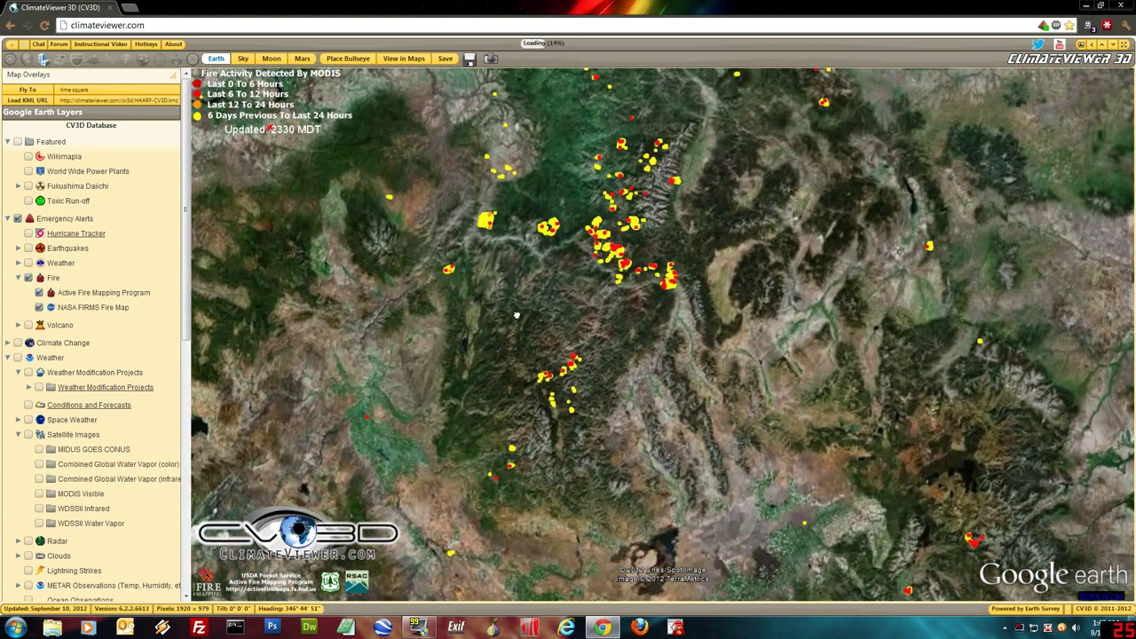
pyautogui.moveTo(516, 315); pyautogui.dragTo(518, 430)
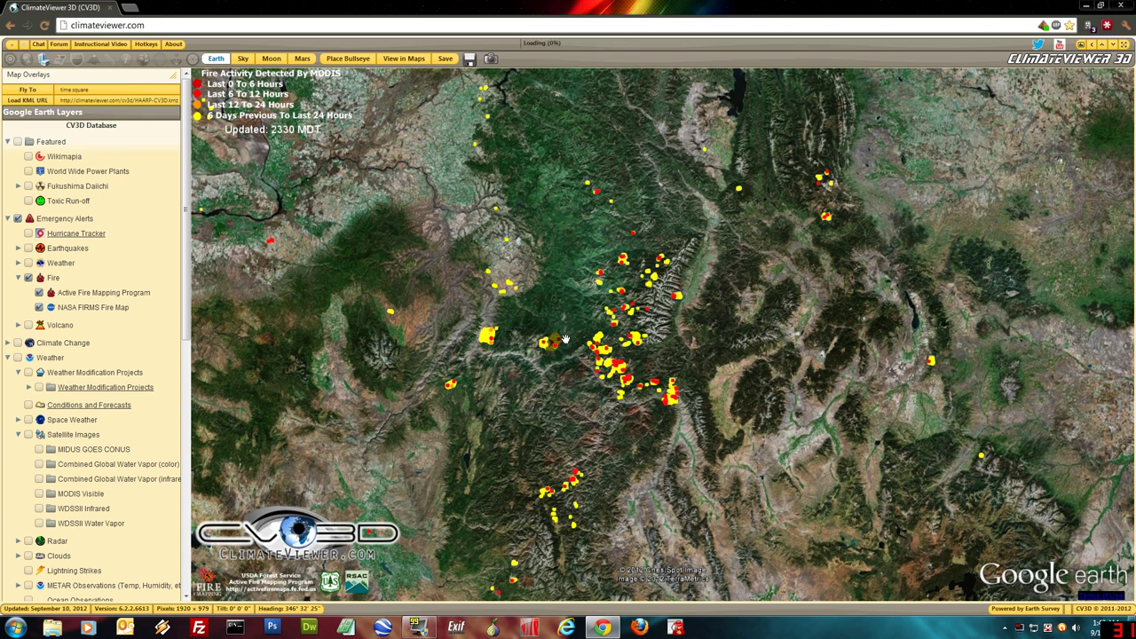
pyautogui.click(392, 311)
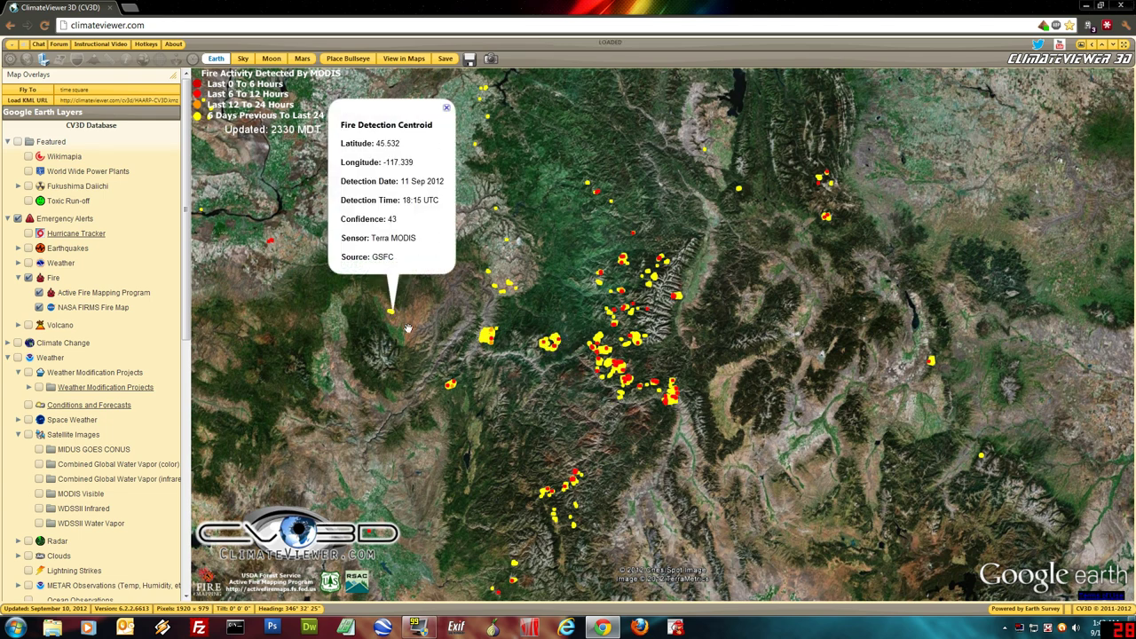
pyautogui.scroll(-3, 388, 350)
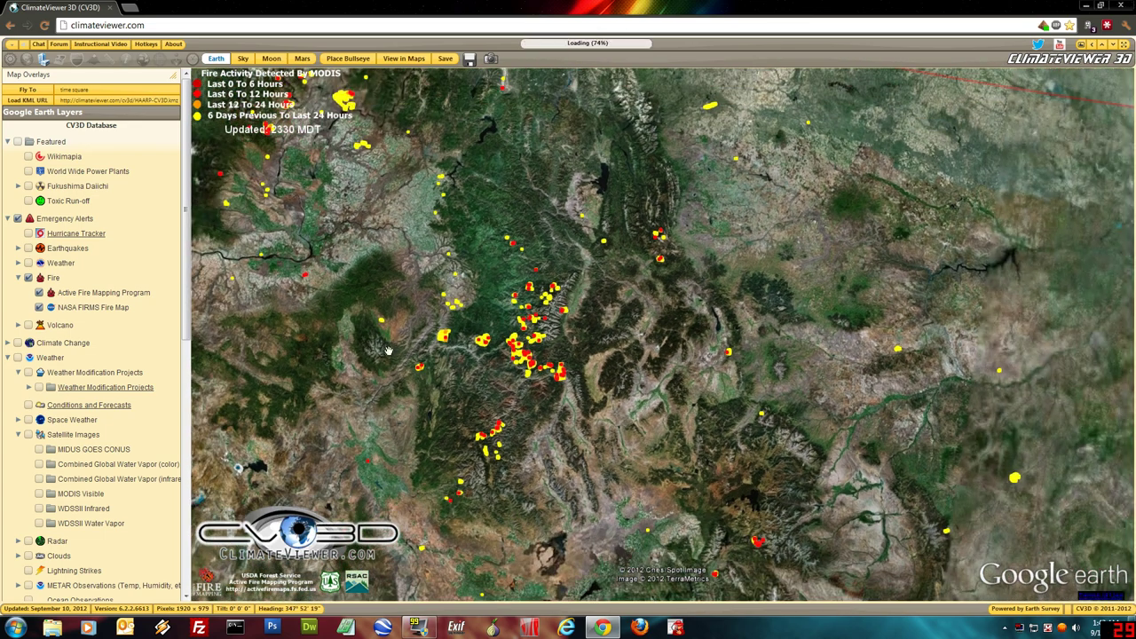
# Show the MODIS Visible satellite layer and examine the smoke around the fire clusters in the northwestern United States.
pyautogui.moveTo(388, 351); pyautogui.dragTo(526, 463)
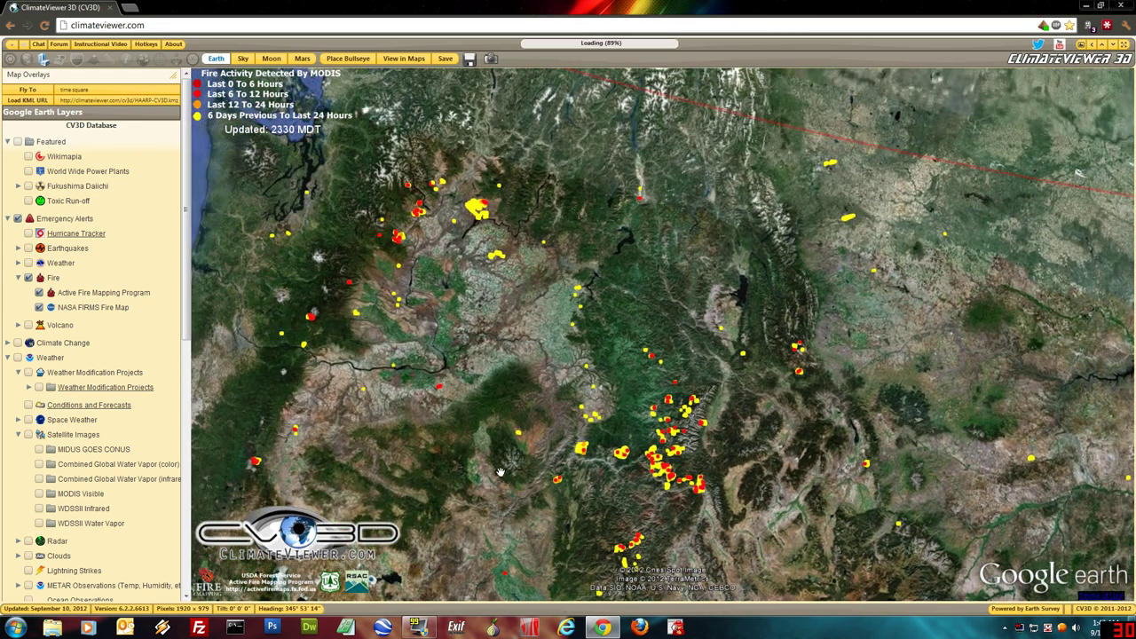
pyautogui.click(39, 494)
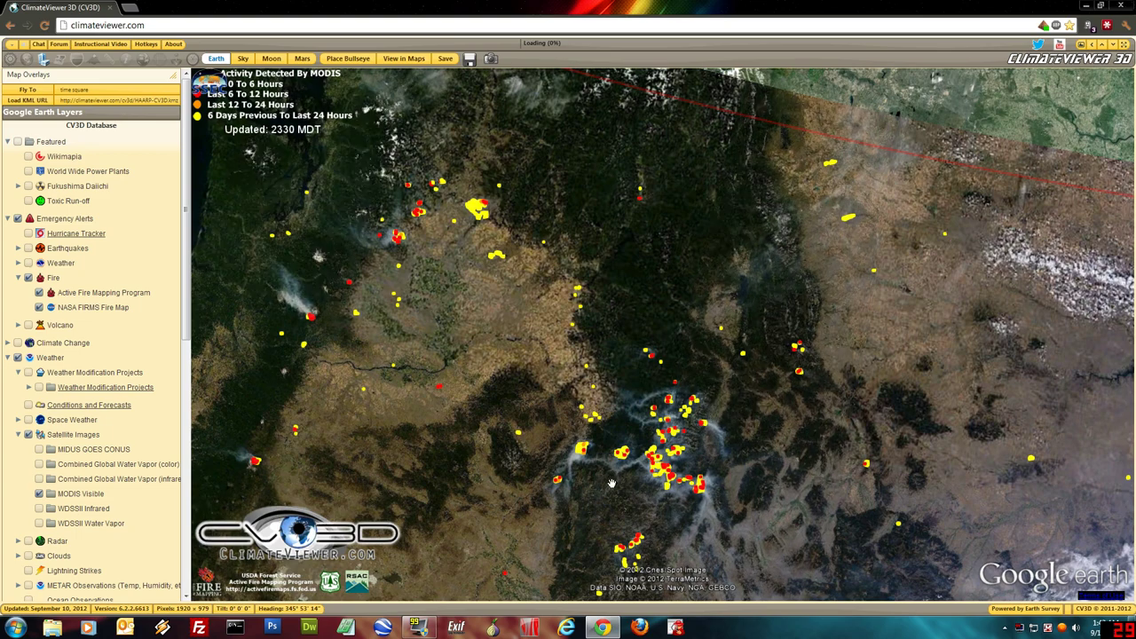
pyautogui.scroll(3, 552, 469)
pyautogui.scroll(2, 593, 435)
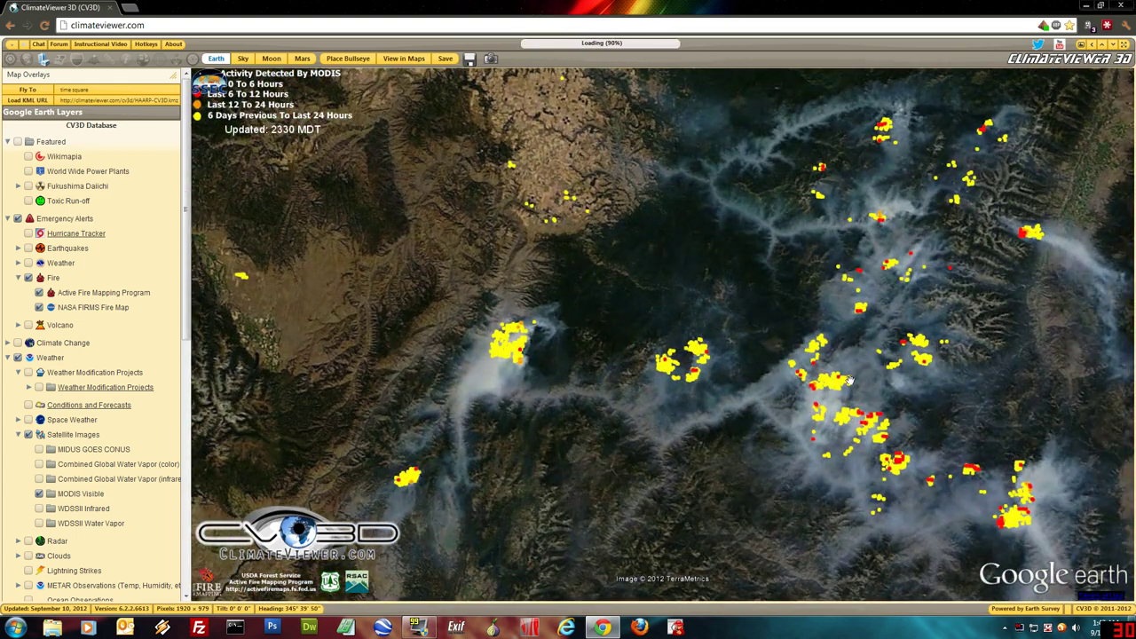
pyautogui.moveTo(849, 380); pyautogui.dragTo(684, 404)
pyautogui.moveTo(793, 405); pyautogui.dragTo(580, 376)
pyautogui.scroll(-3, 577, 415)
pyautogui.scroll(-3, 577, 416)
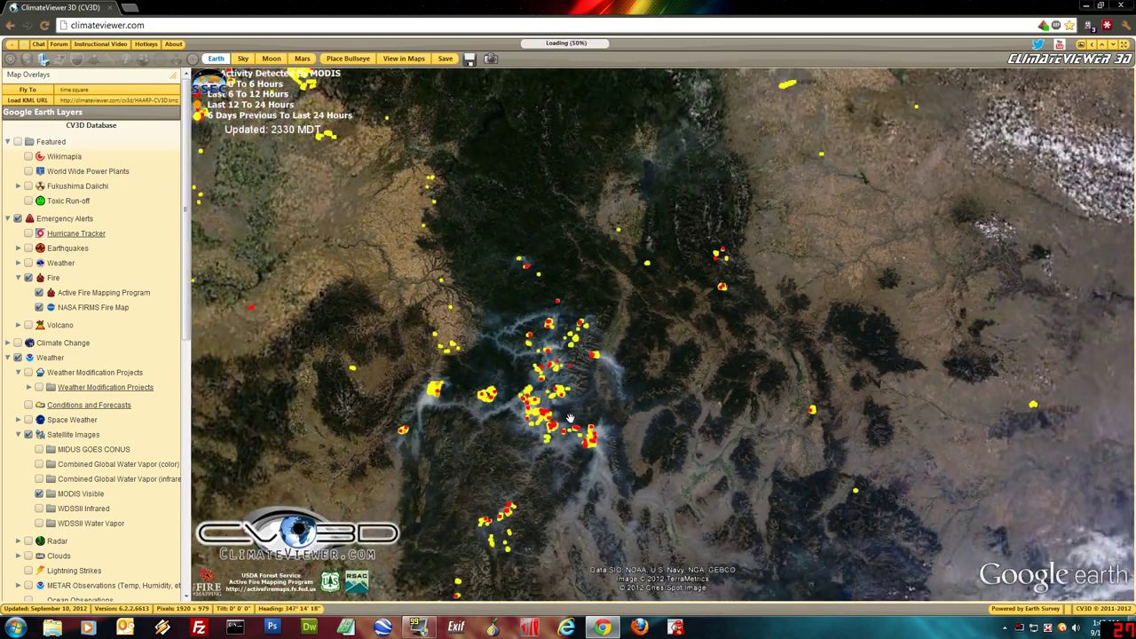
# View the details of a fire detection at the base of the large smoke plume in southern Washington.
pyautogui.moveTo(432, 382); pyautogui.dragTo(647, 419)
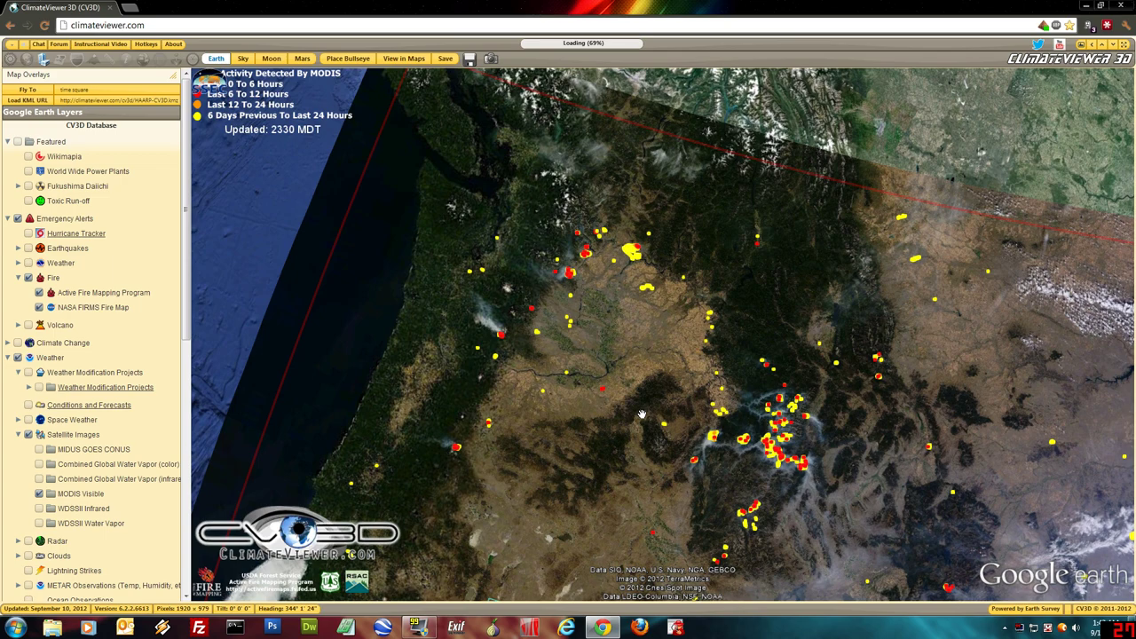
pyautogui.scroll(4, 488, 339)
pyautogui.scroll(2, 474, 339)
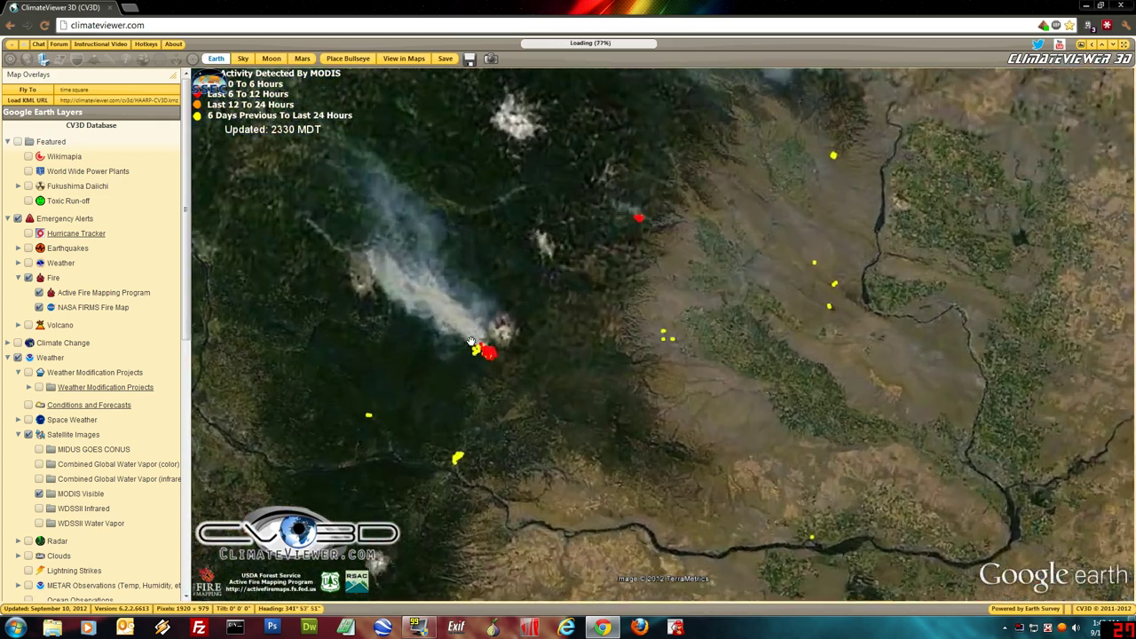
pyautogui.moveTo(432, 330); pyautogui.dragTo(563, 378)
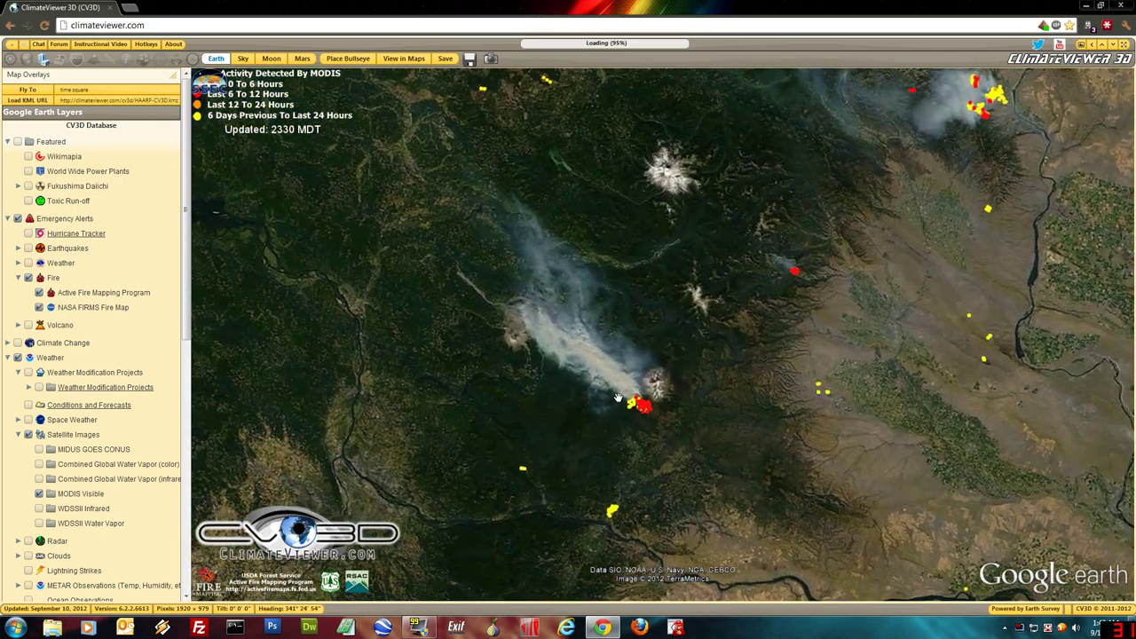
pyautogui.scroll(2, 618, 397)
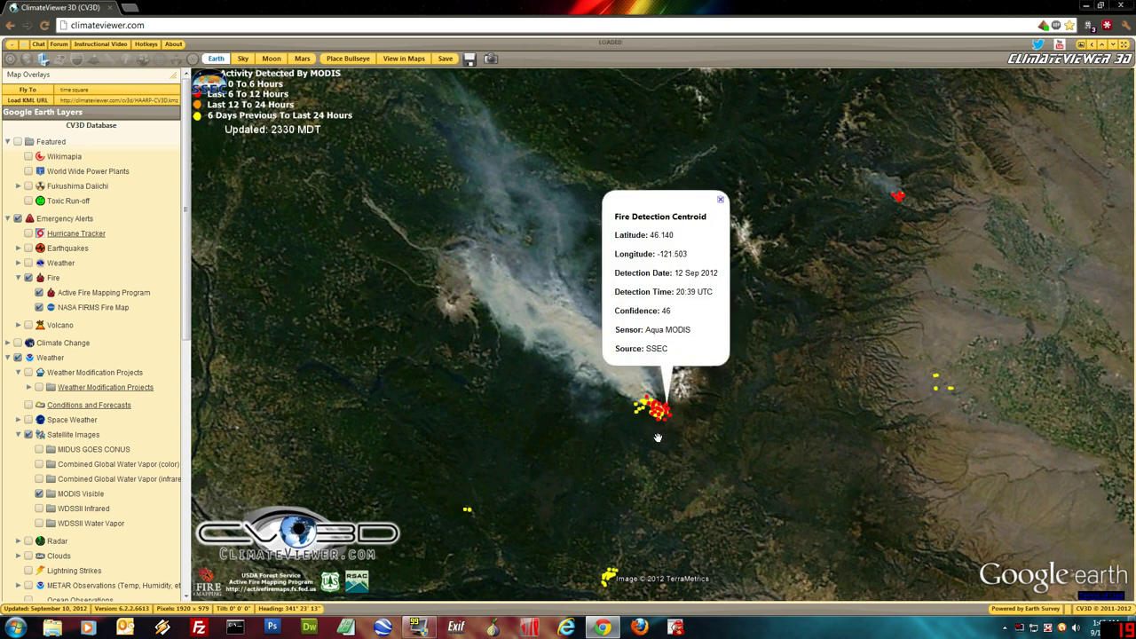
pyautogui.scroll(-3, 658, 437)
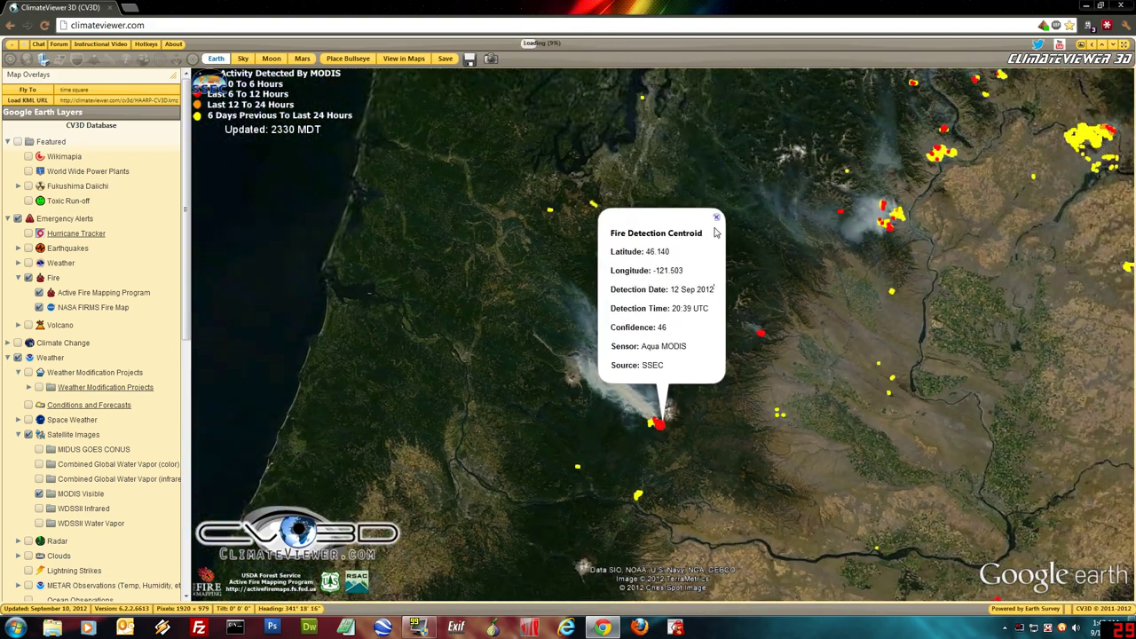
# Close the fire detection's details and examine the smoke and fire activity across the western United States.
pyautogui.moveTo(807, 428); pyautogui.dragTo(693, 413)
pyautogui.scroll(-3, 736, 465)
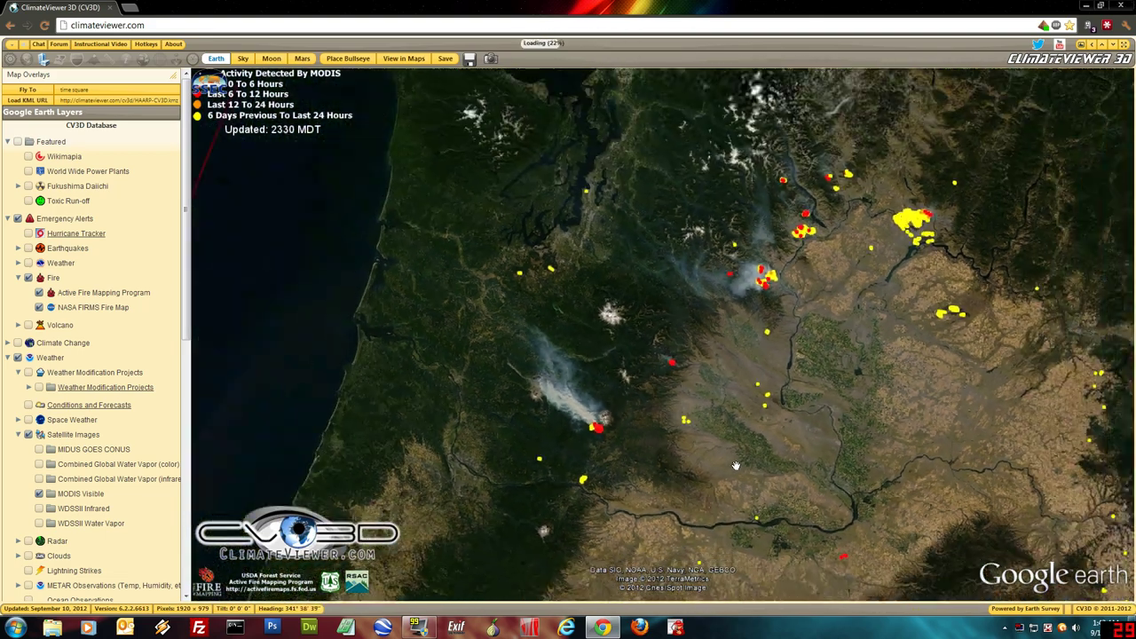
pyautogui.scroll(-3, 731, 466)
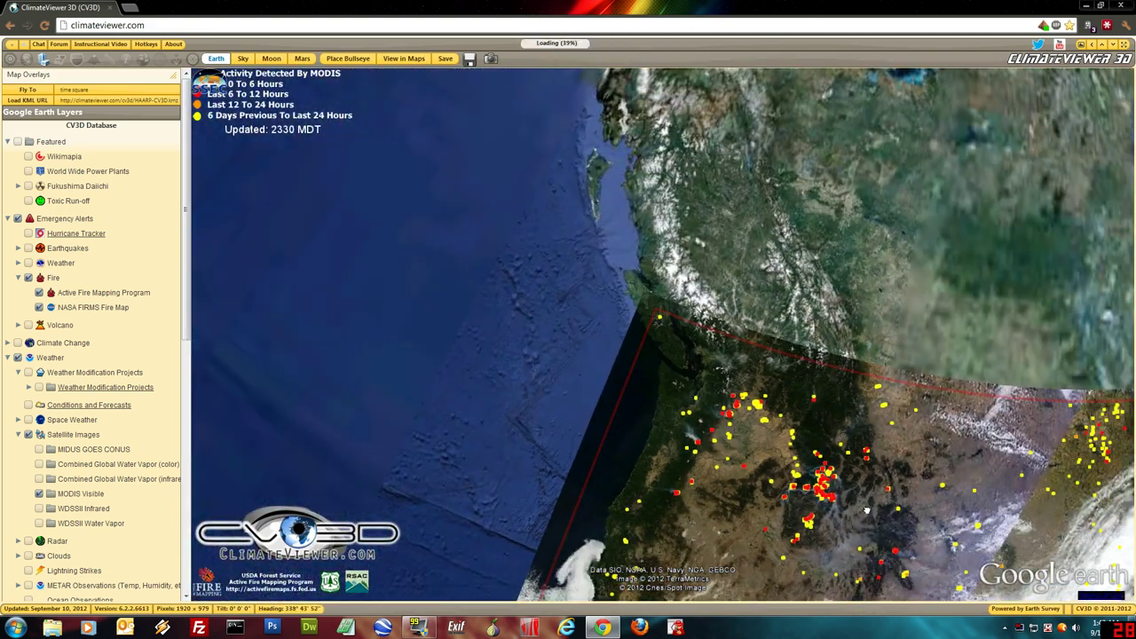
pyautogui.scroll(-2, 768, 396)
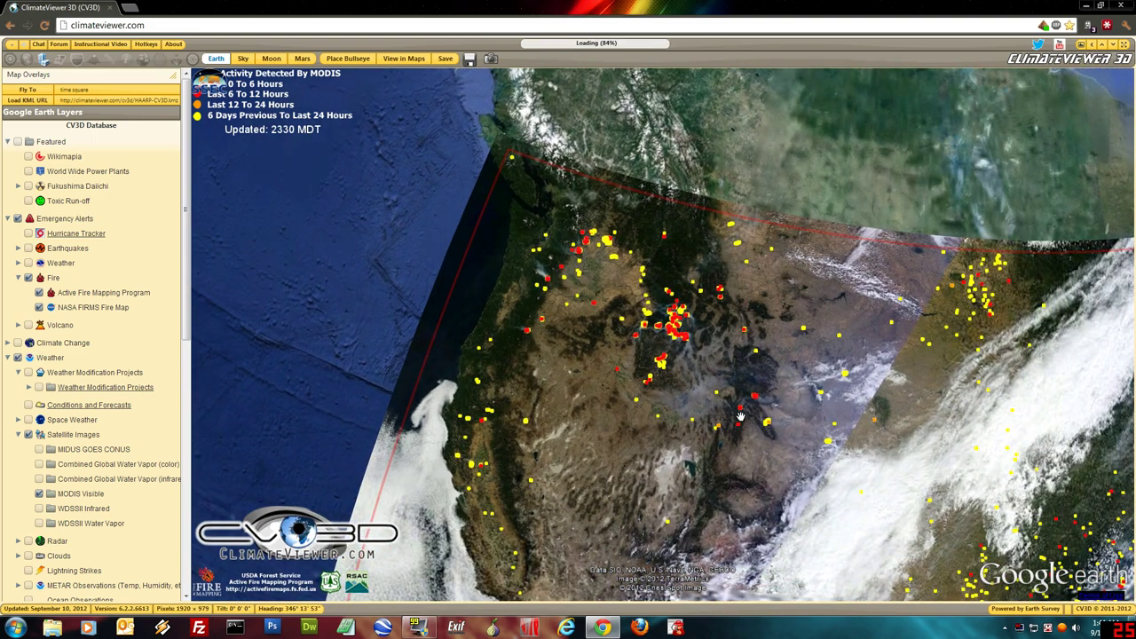
pyautogui.scroll(-3, 735, 417)
pyautogui.scroll(3, 633, 357)
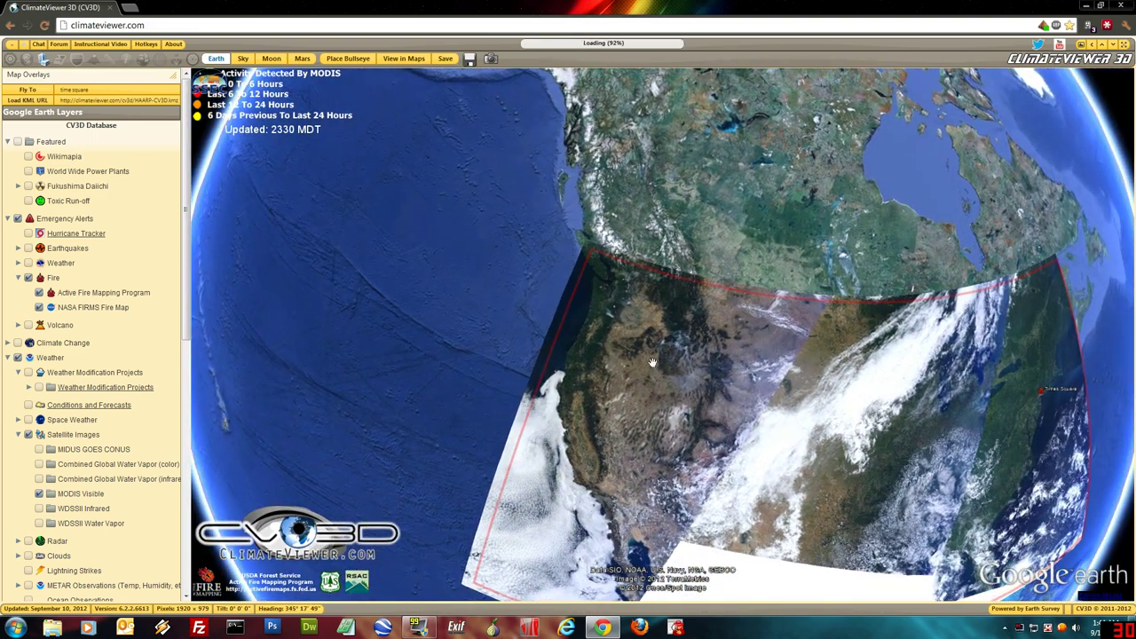
pyautogui.scroll(2, 634, 356)
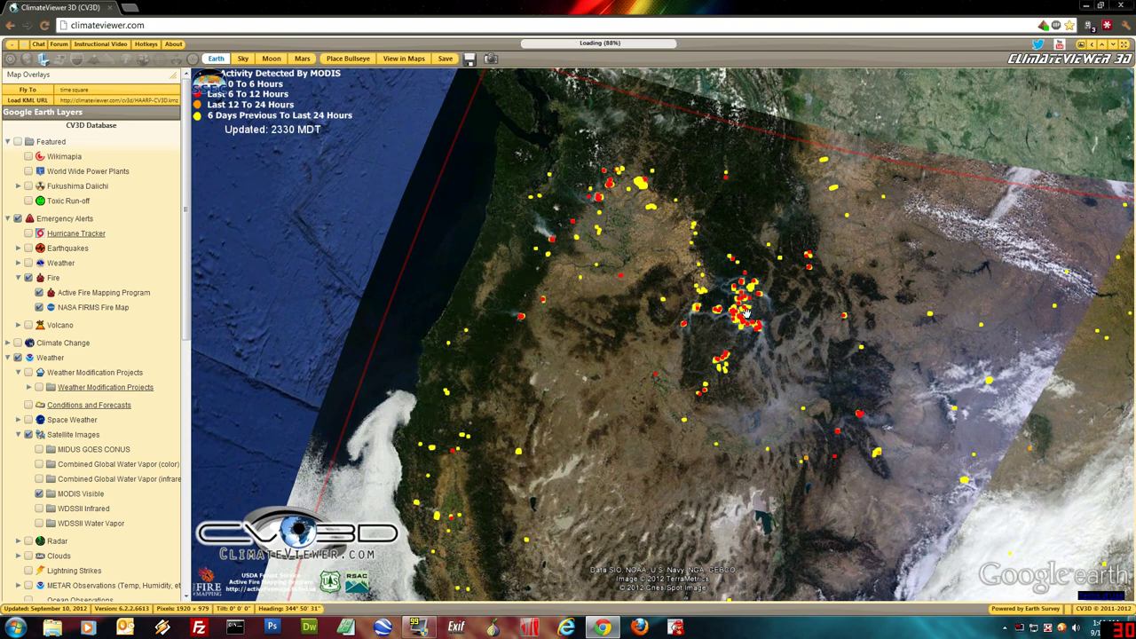
pyautogui.scroll(3, 786, 406)
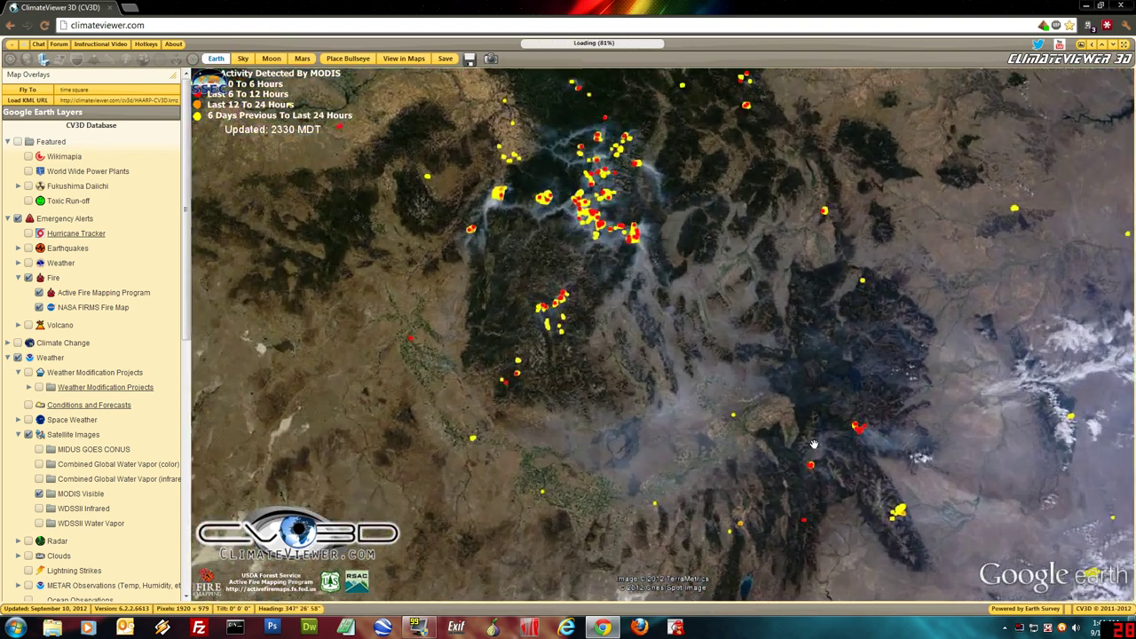
pyautogui.scroll(2, 780, 429)
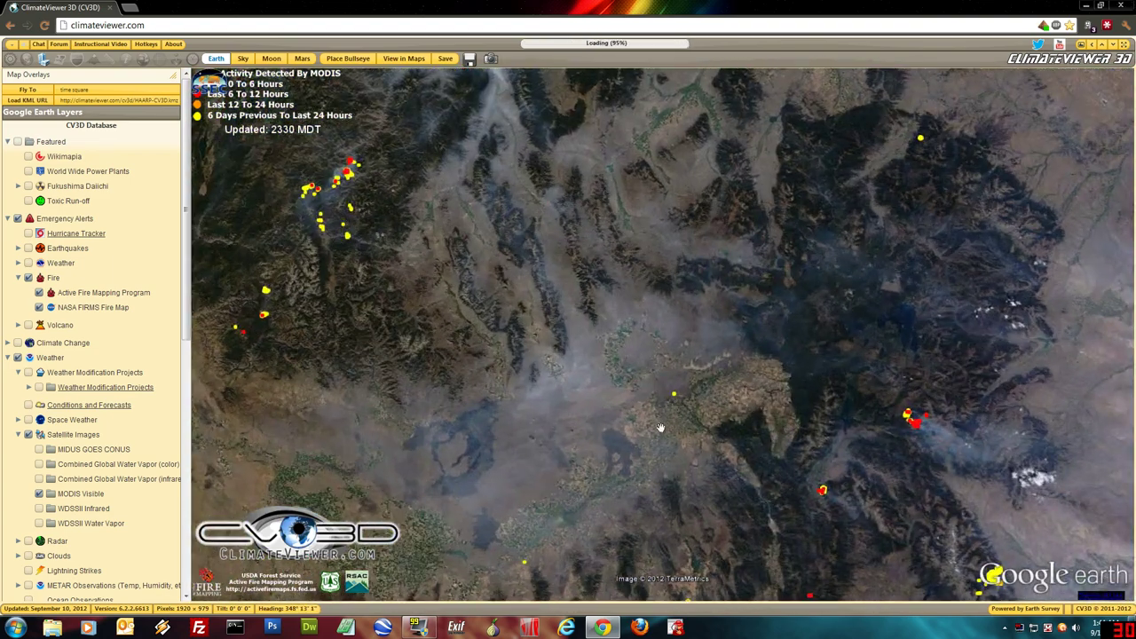
pyautogui.moveTo(658, 389); pyautogui.dragTo(624, 476)
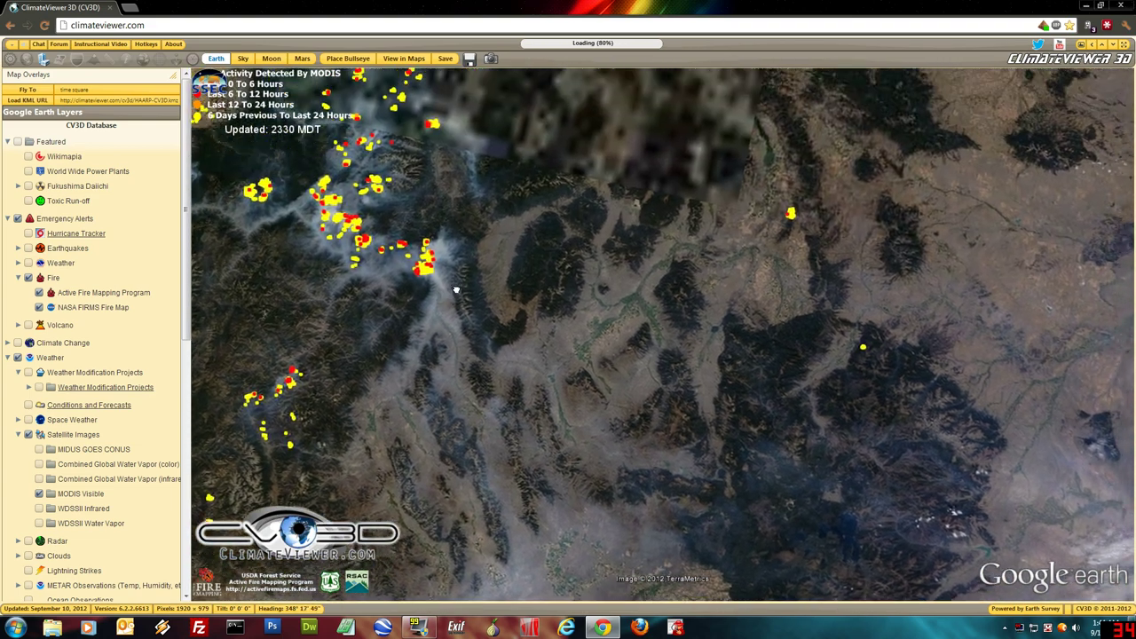
pyautogui.moveTo(456, 290); pyautogui.dragTo(551, 388)
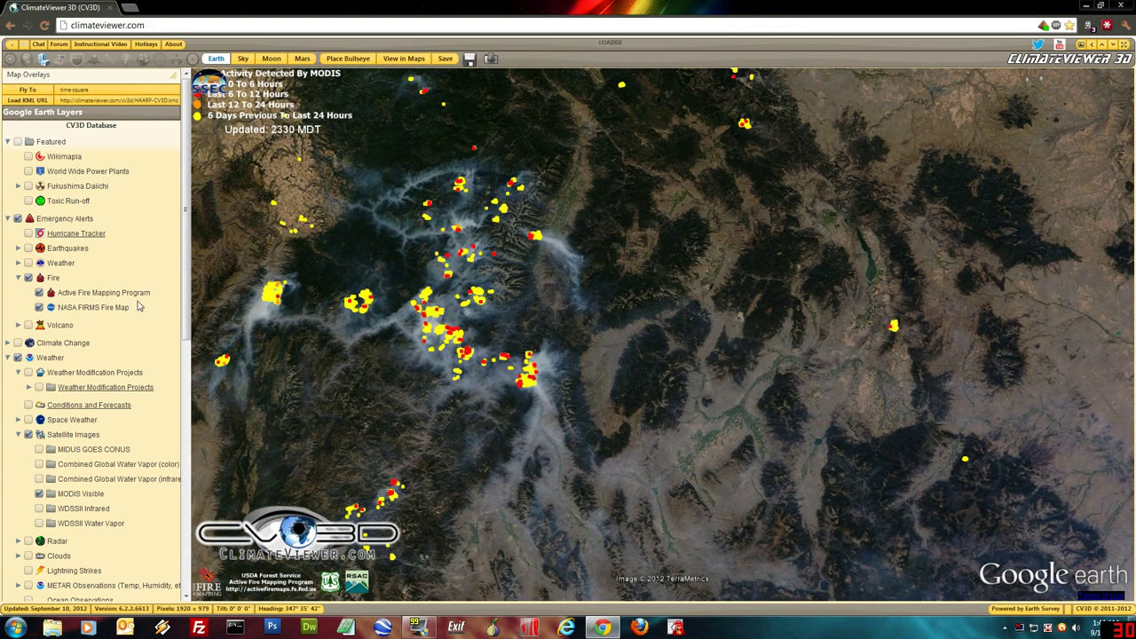
# Hide the Fire layers and display all Weather layers in the Emergency Alerts group.
pyautogui.click(30, 278)
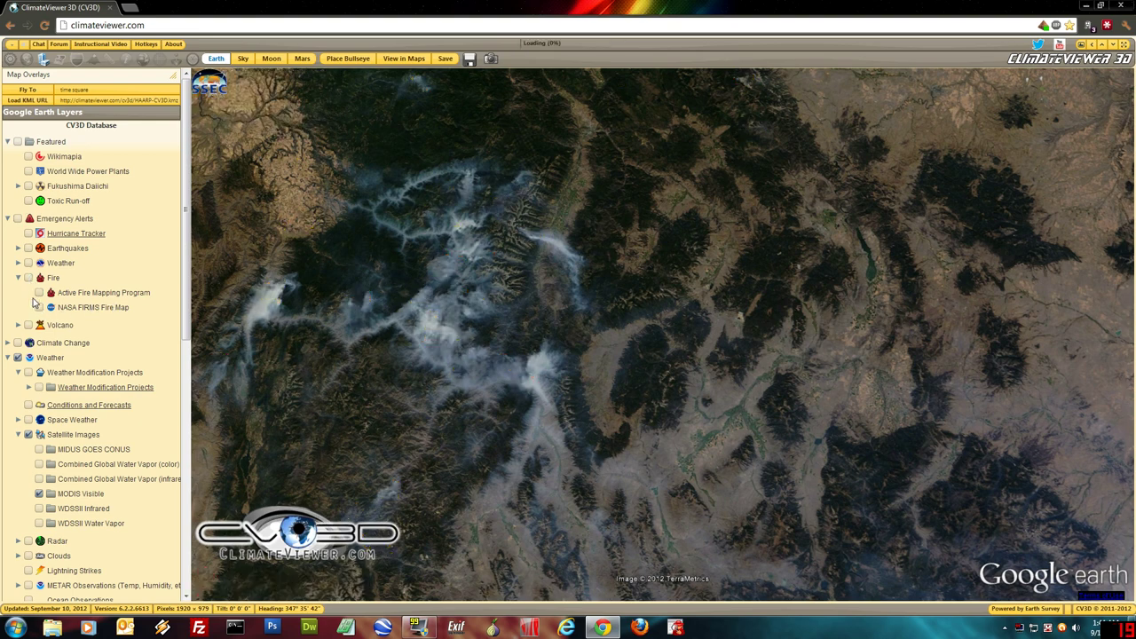
pyautogui.click(18, 278)
pyautogui.click(18, 263)
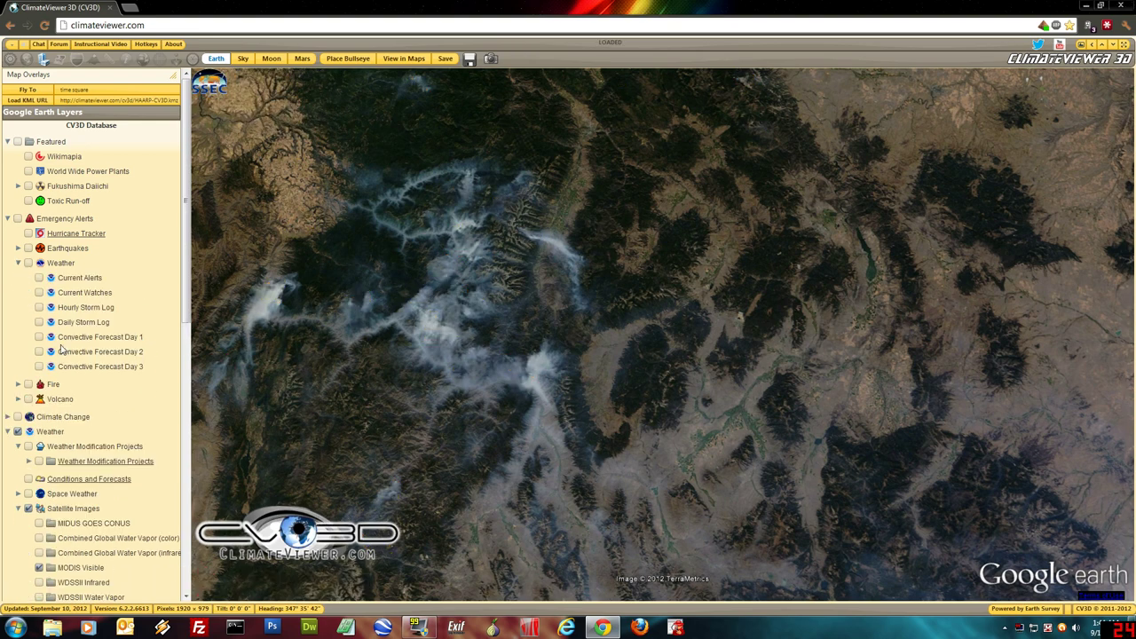
pyautogui.click(28, 263)
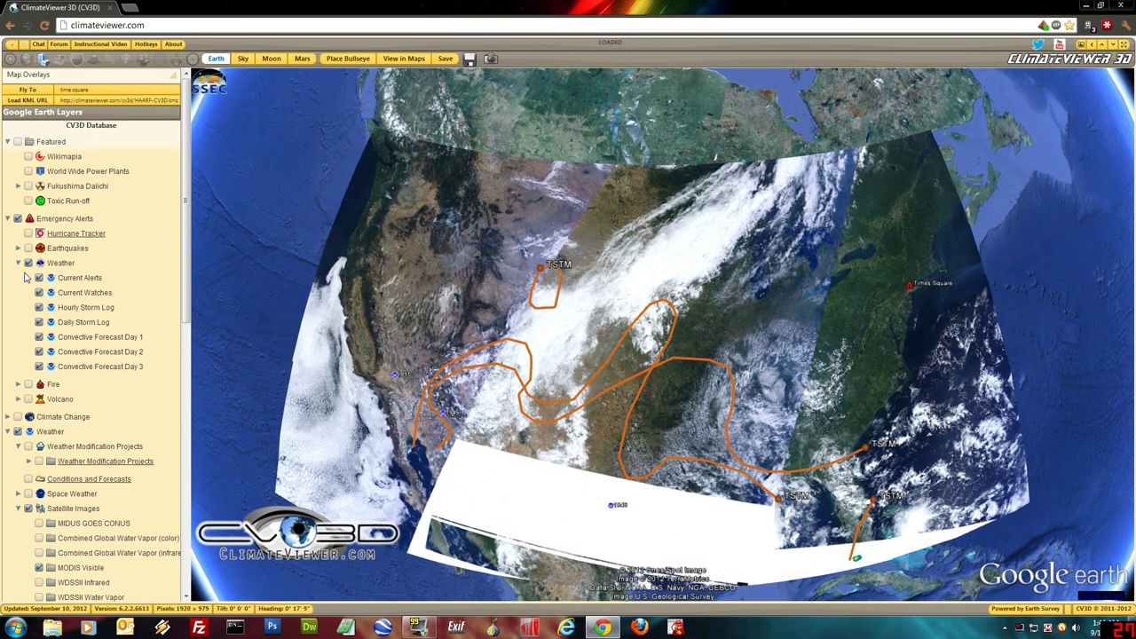
# Expand the Earthquakes group and show its USGS Earthquakes layer.
pyautogui.click(18, 249)
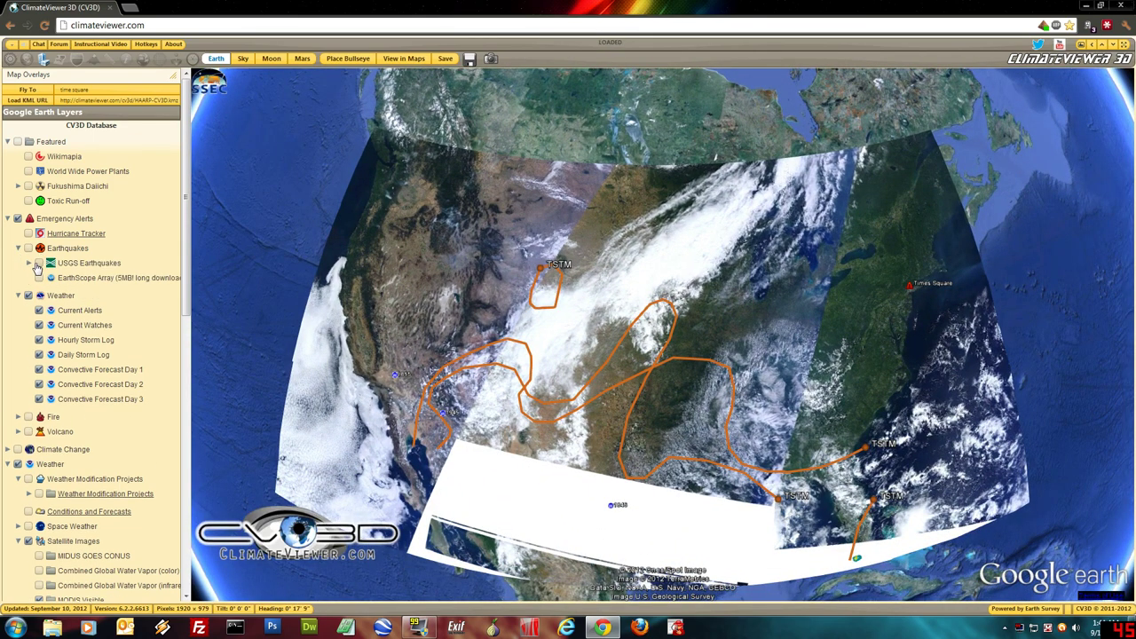
pyautogui.click(39, 263)
pyautogui.moveTo(354, 306); pyautogui.dragTo(355, 342)
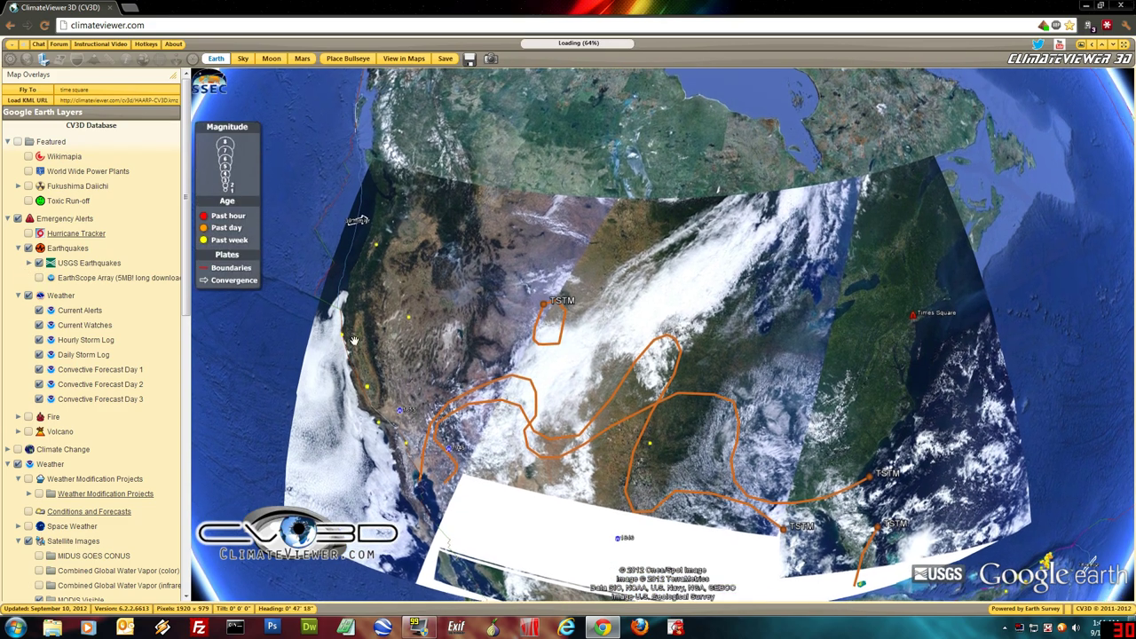
# Show the Hurricane Tracker layer and view the storm tracks in the Atlantic and off Mexico's Pacific coast.
pyautogui.click(28, 234)
pyautogui.moveTo(985, 466); pyautogui.dragTo(860, 419)
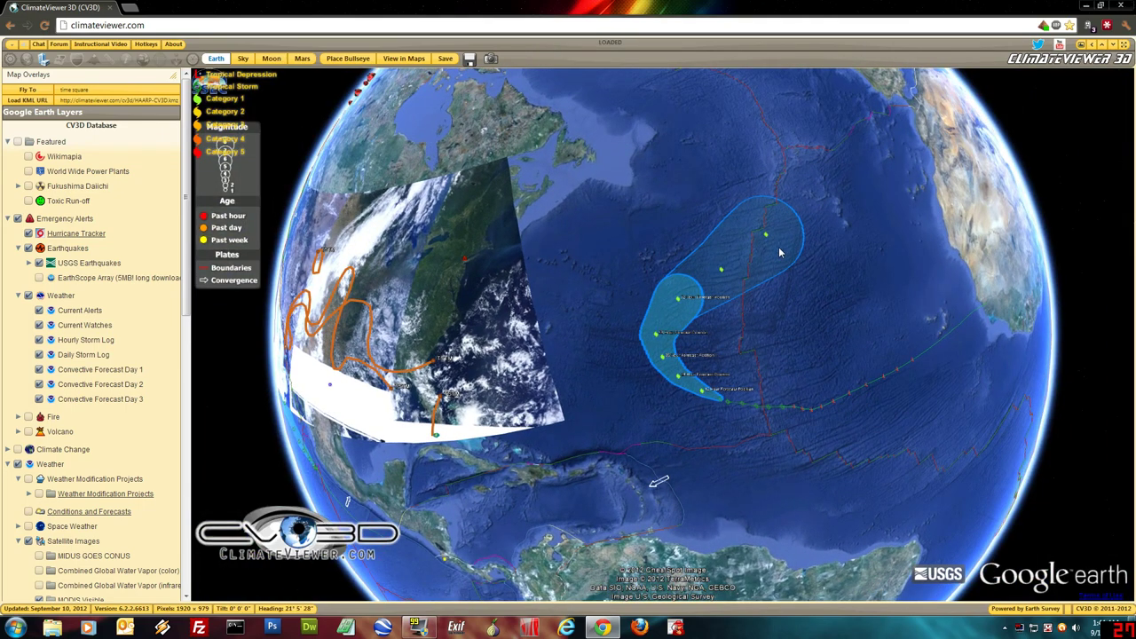
pyautogui.moveTo(358, 387); pyautogui.dragTo(747, 374)
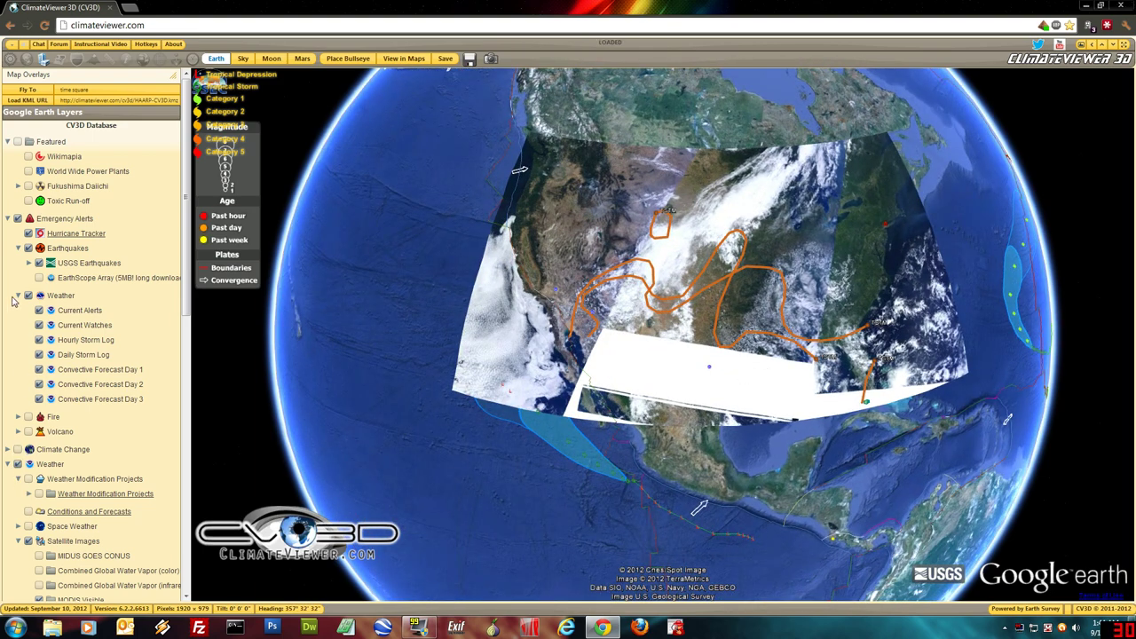
# Collapse the Emergency Alerts group and display the Fukushima Daiichi - March 11, 2011 layer at the reactor buildings.
pyautogui.click(18, 296)
pyautogui.click(18, 248)
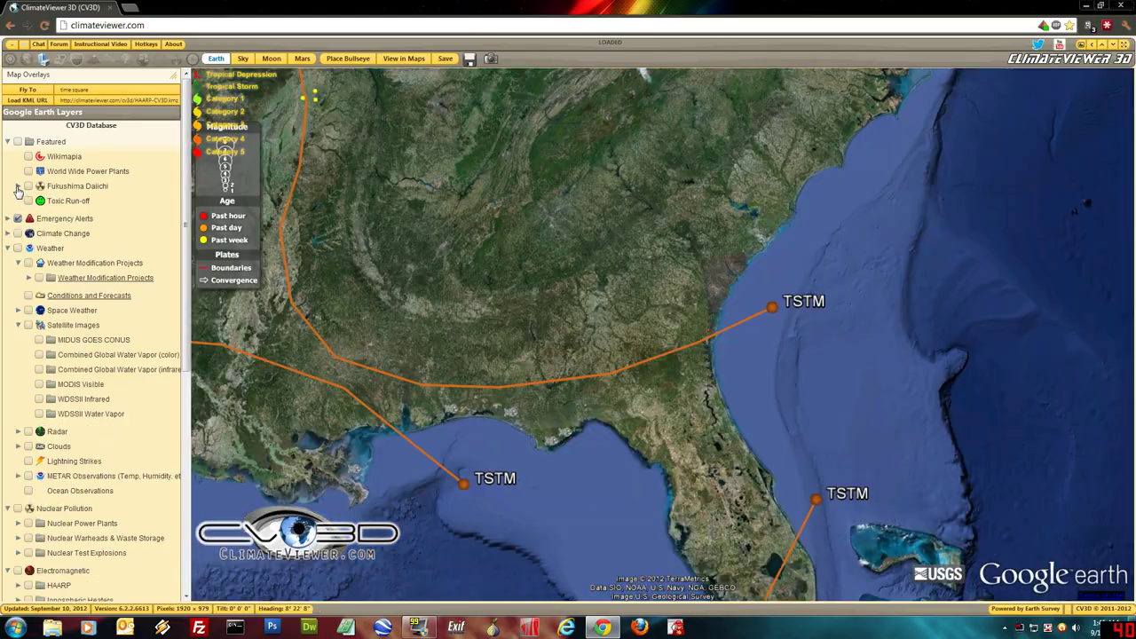
pyautogui.click(18, 186)
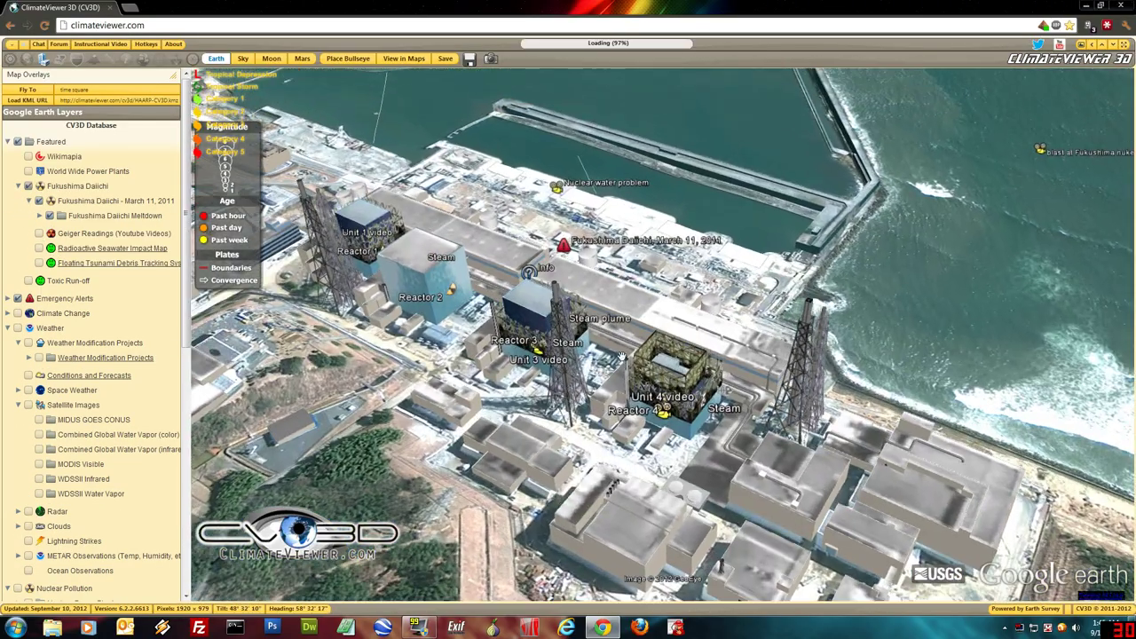
pyautogui.moveTo(634, 353); pyautogui.dragTo(423, 372, button='middle')
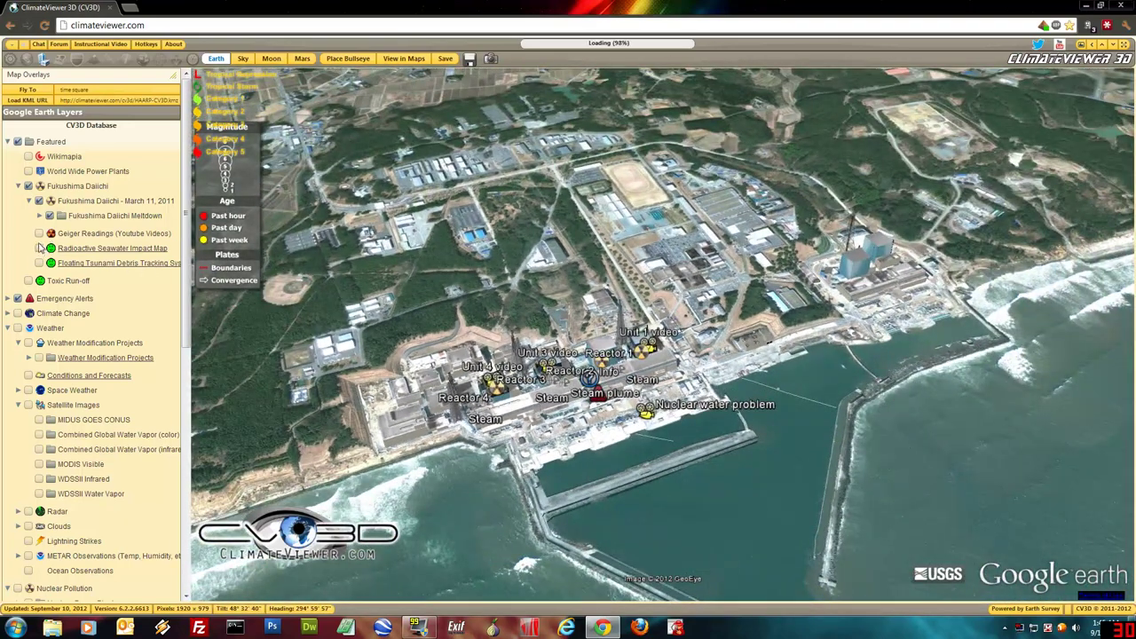
# View the Radioactive Seawater Impact Map over the Pacific, hide it, and collapse the Fukushima Daiichi group.
pyautogui.click(39, 249)
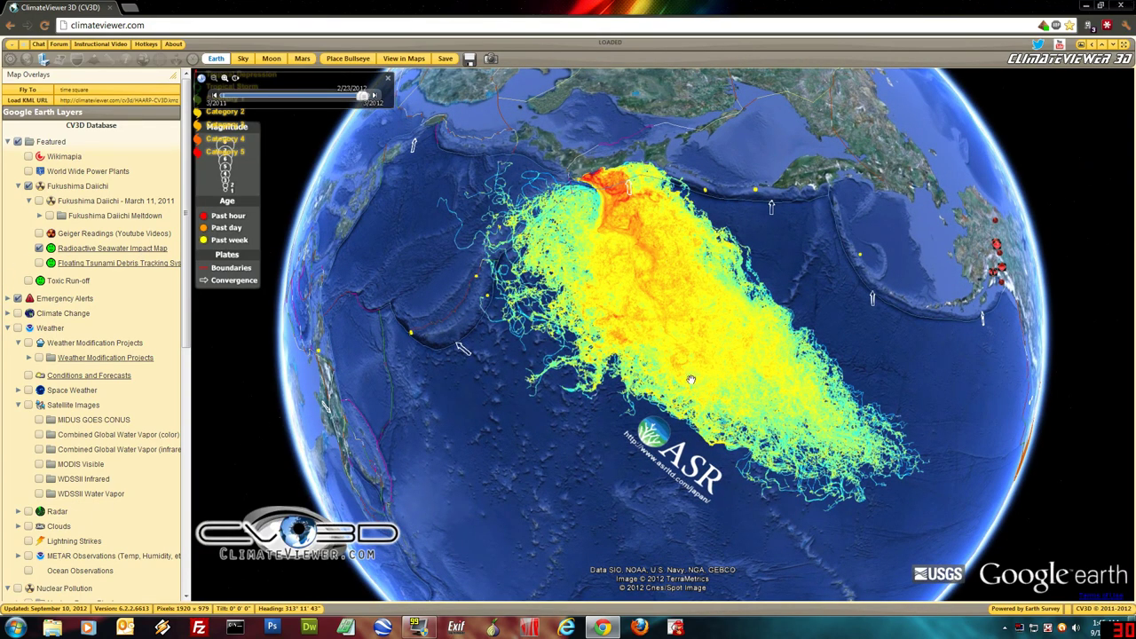
pyautogui.click(39, 250)
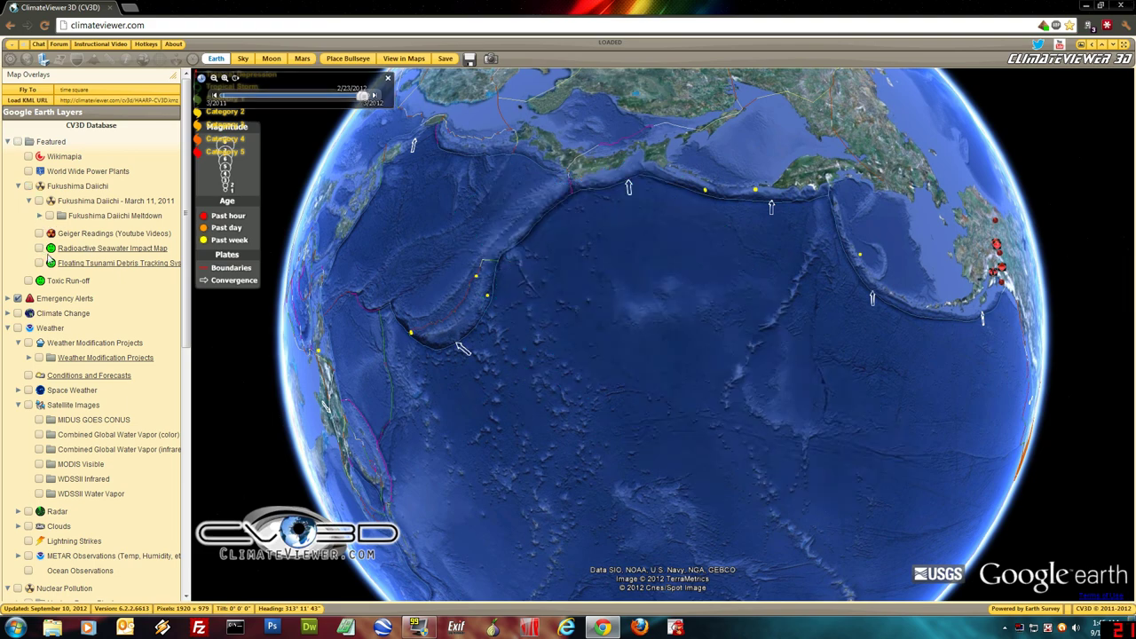
pyautogui.click(48, 187)
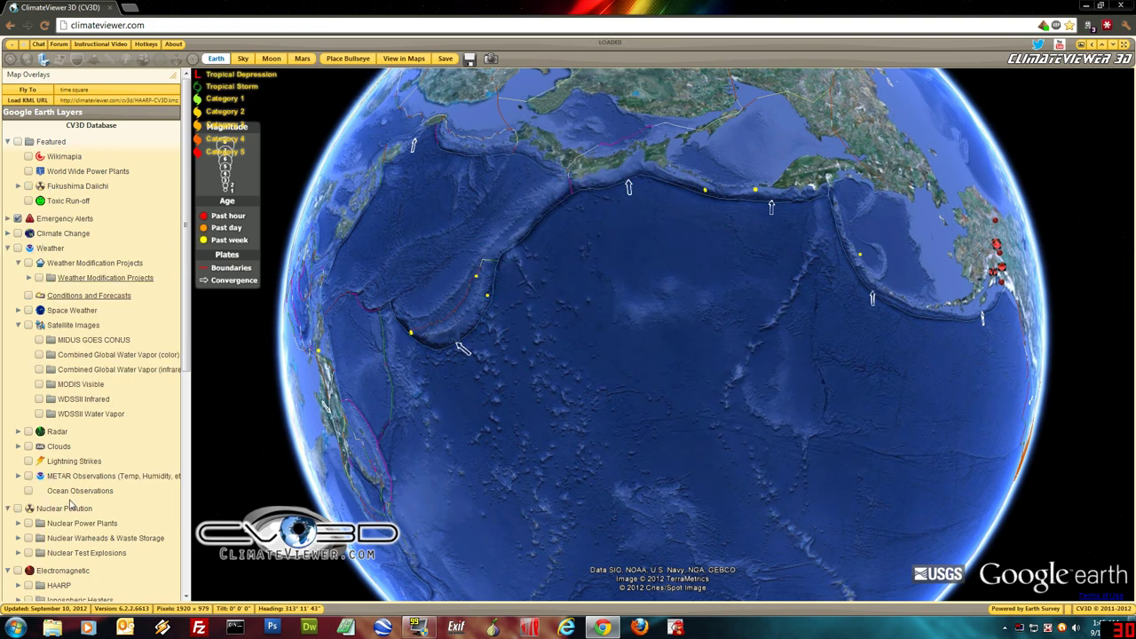
# Look through the layer list down to Load KML Tree and External Links, and select the Load KML URL text.
pyautogui.scroll(-5, 116, 473)
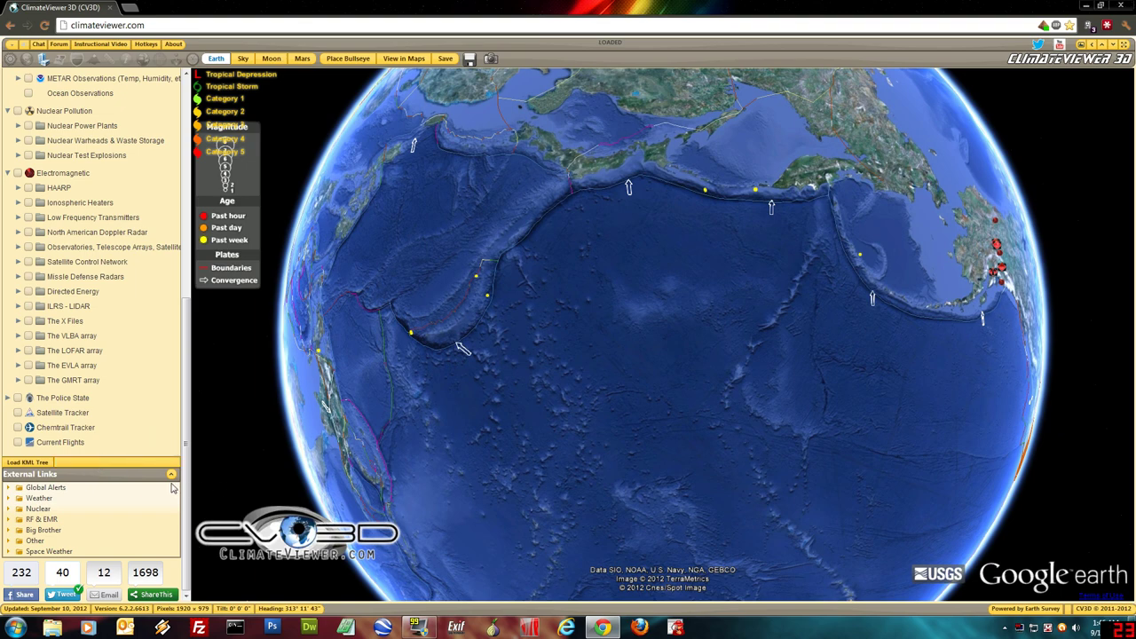
pyautogui.click(69, 463)
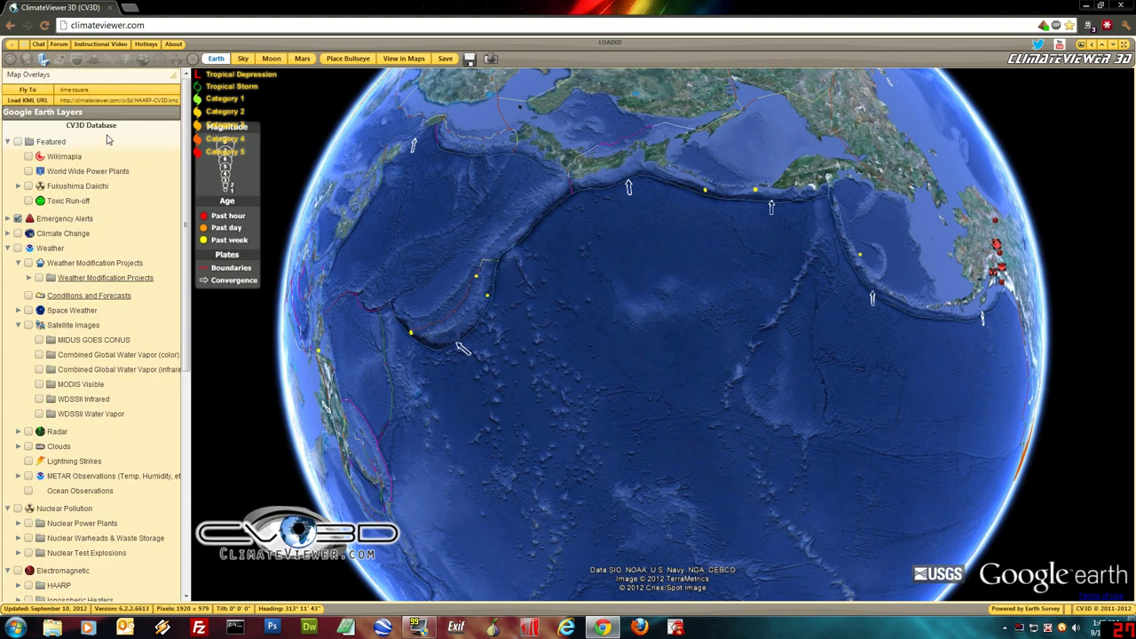
pyautogui.press('Tab')
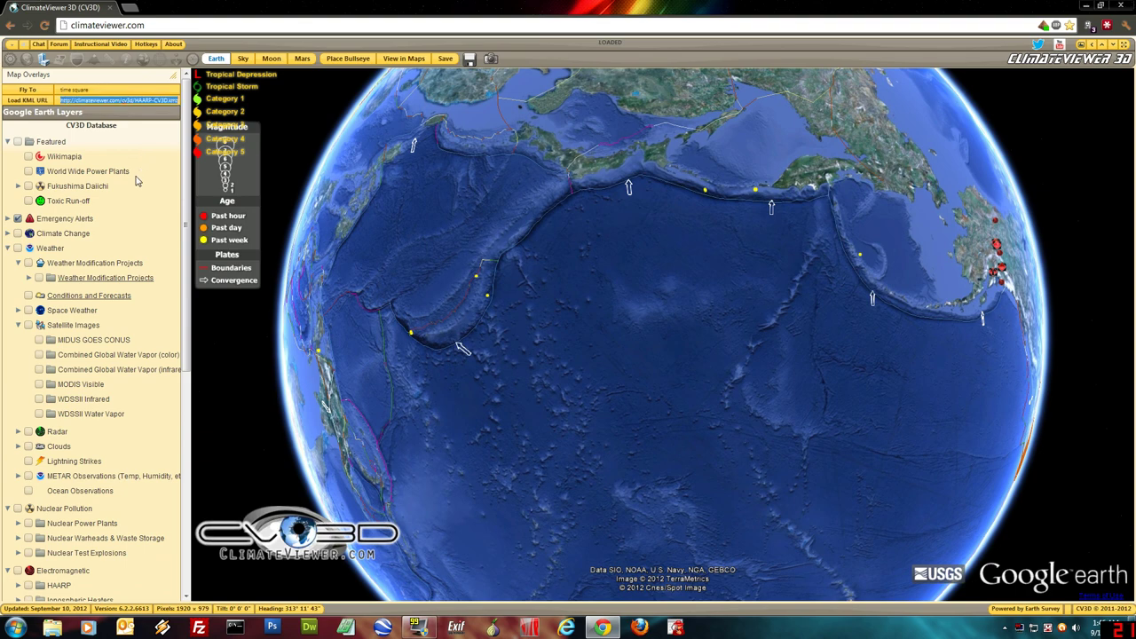
pyautogui.scroll(-5, 107, 341)
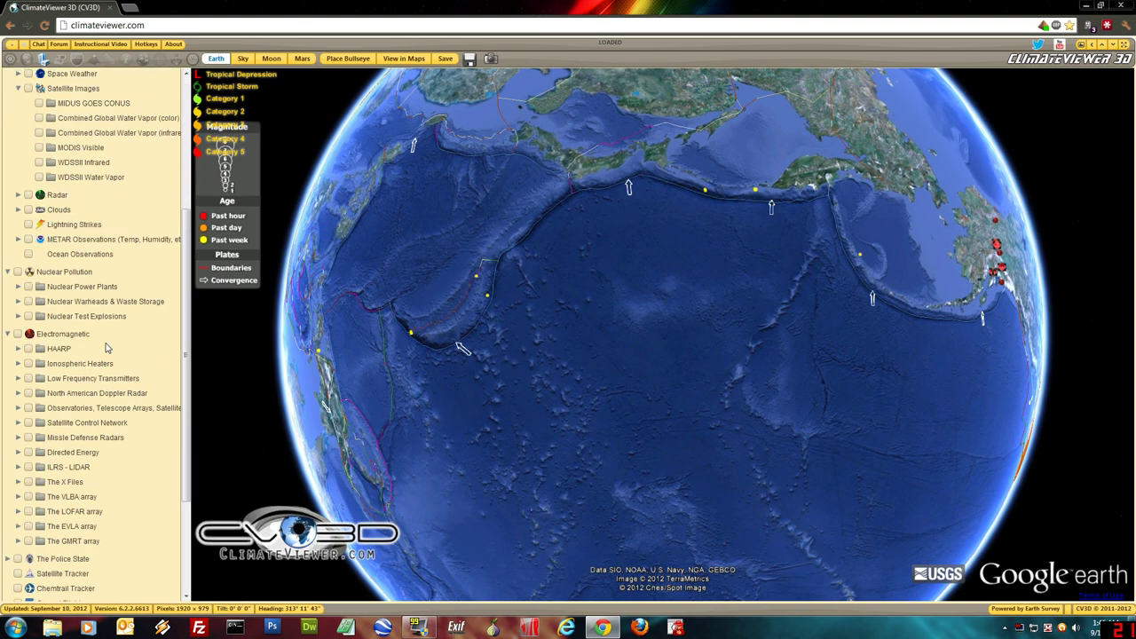
# Load HAARP-CV3D.kml as a KML tree and expand its HAARP folder, dismissing the HAARP description balloon.
pyautogui.click(96, 463)
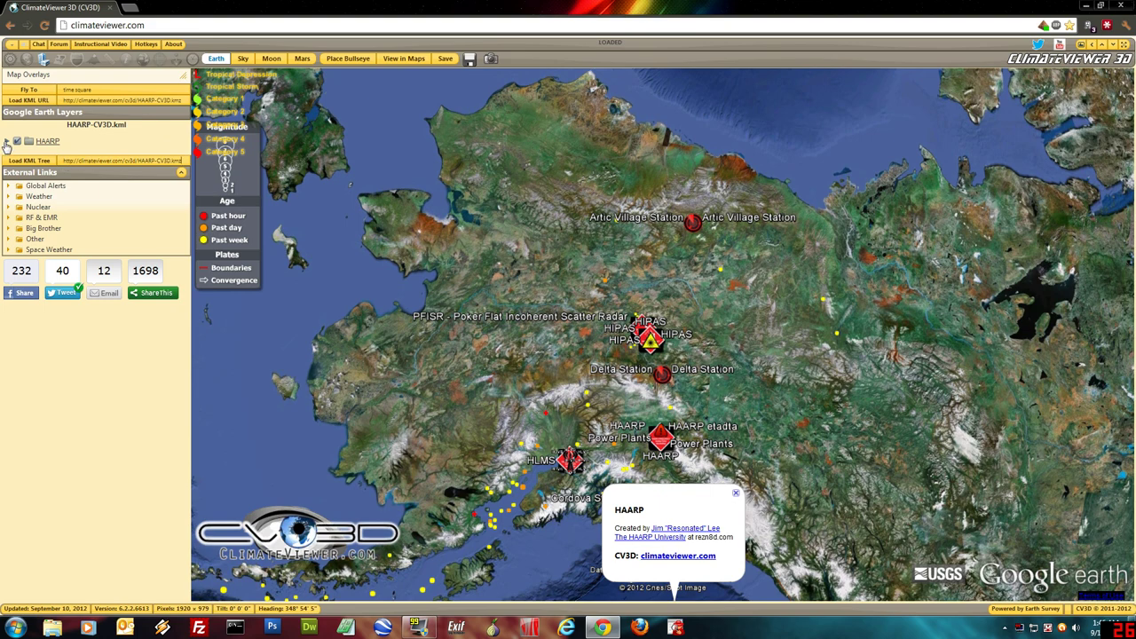
pyautogui.click(7, 142)
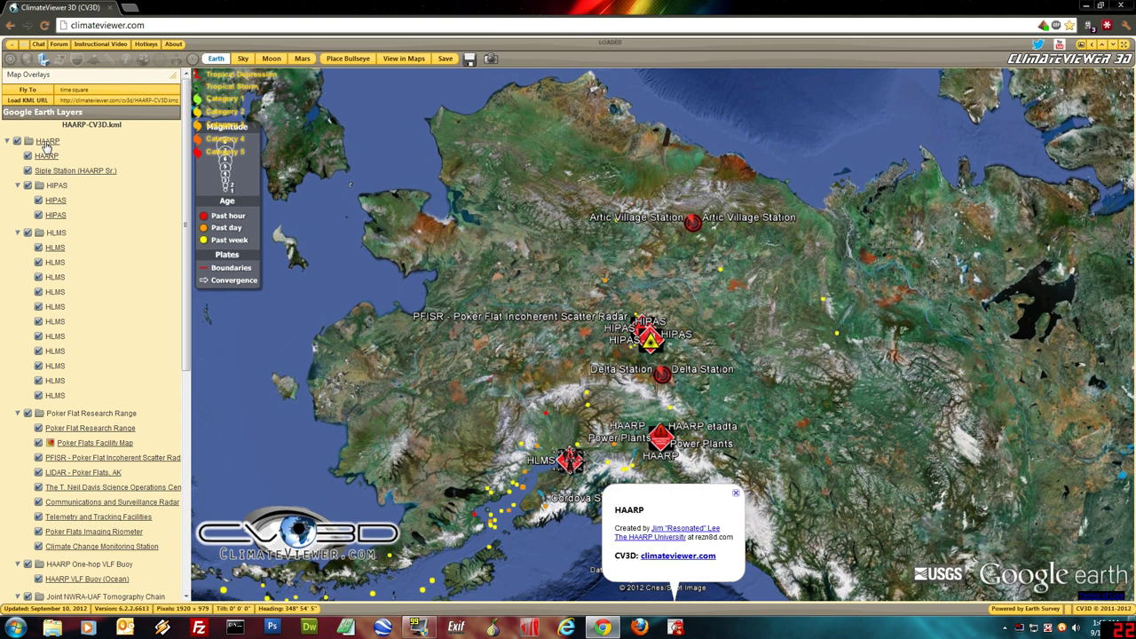
pyautogui.click(735, 495)
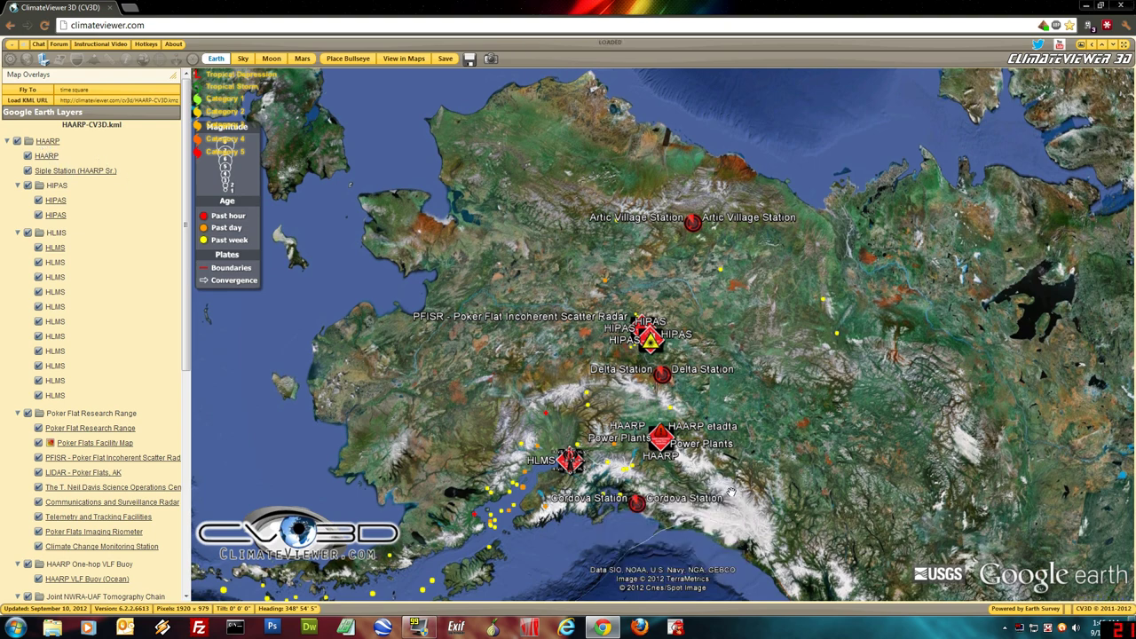
# View the HAARP entry's description balloon from the KML tree, close it, and collapse the HAARP folder.
pyautogui.click(44, 155)
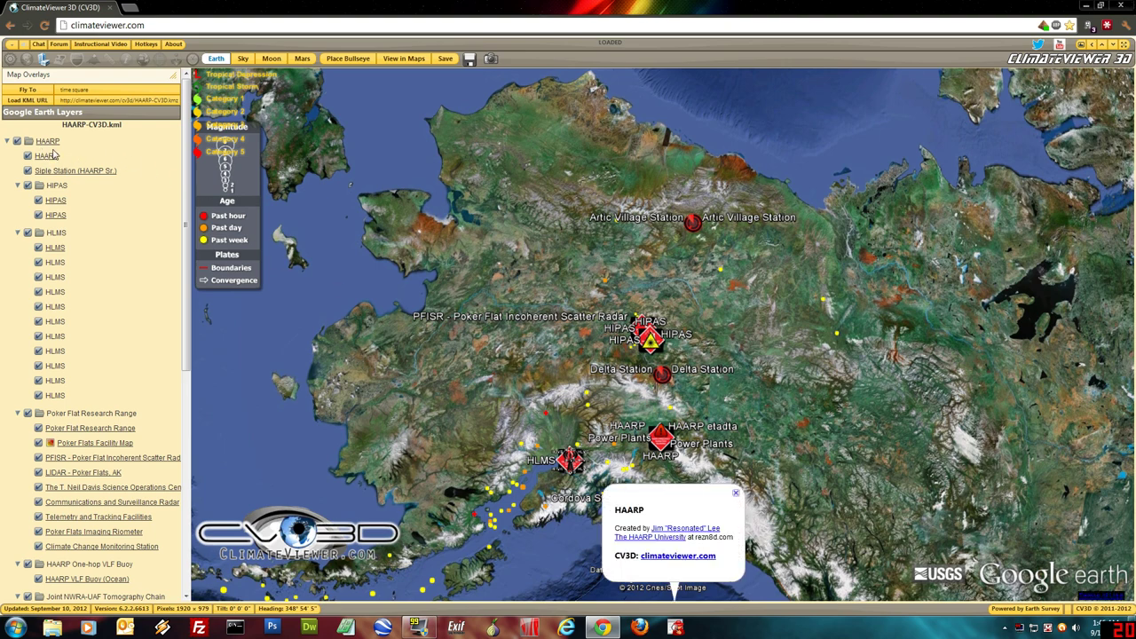
pyautogui.click(734, 495)
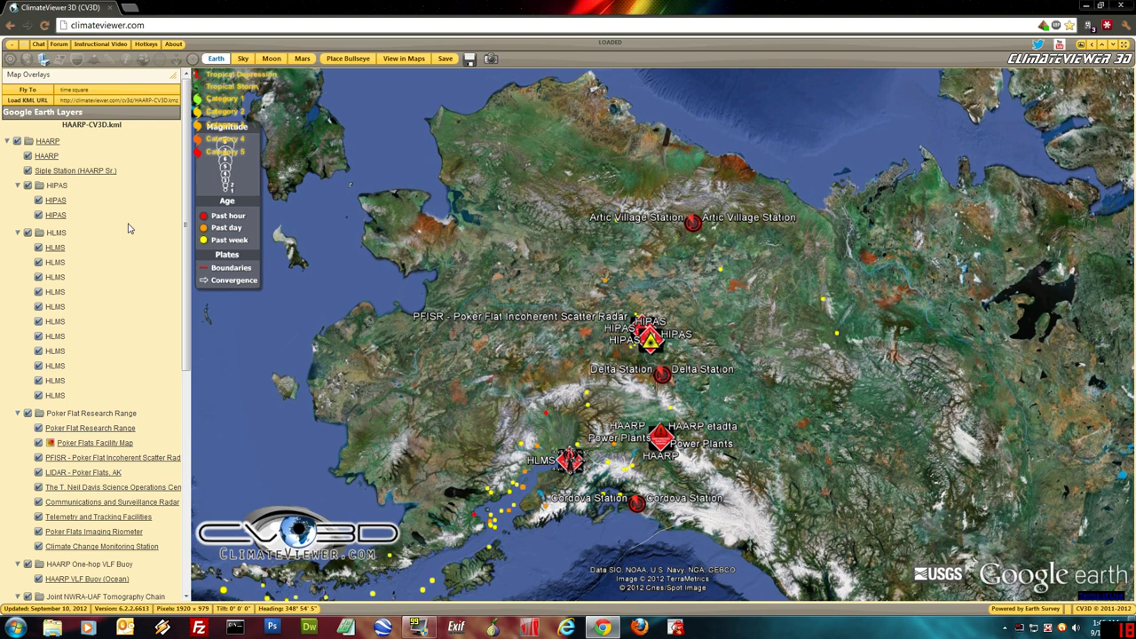
pyautogui.click(17, 142)
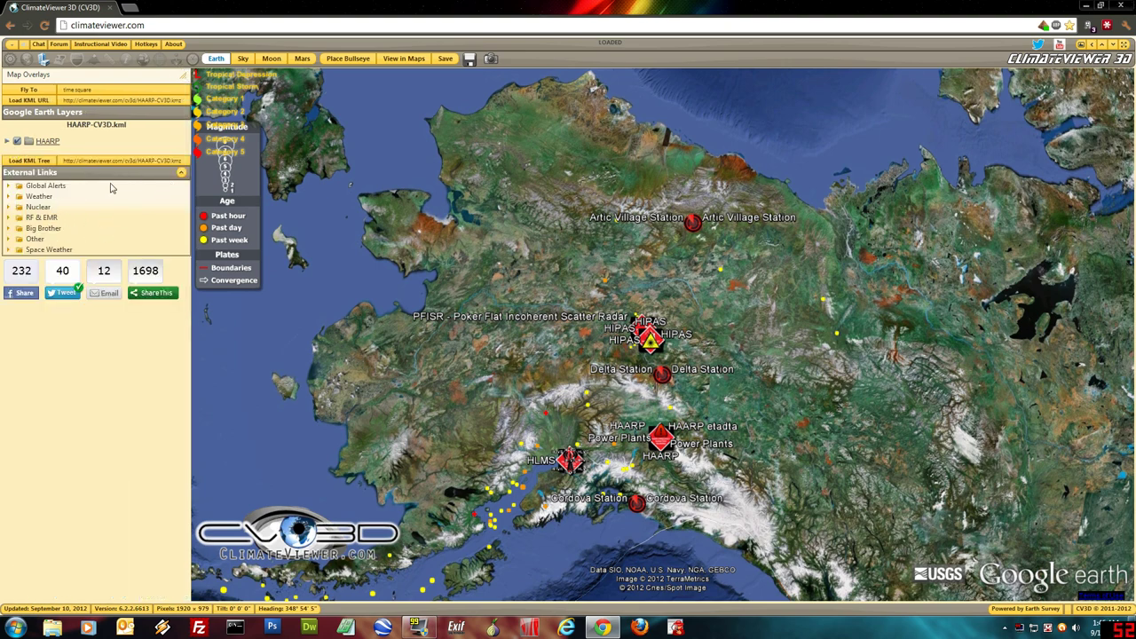
# Expand Global Alerts, Weather and Earth Weather in the External Links and open the NOAA nowCOAST link.
pyautogui.click(43, 187)
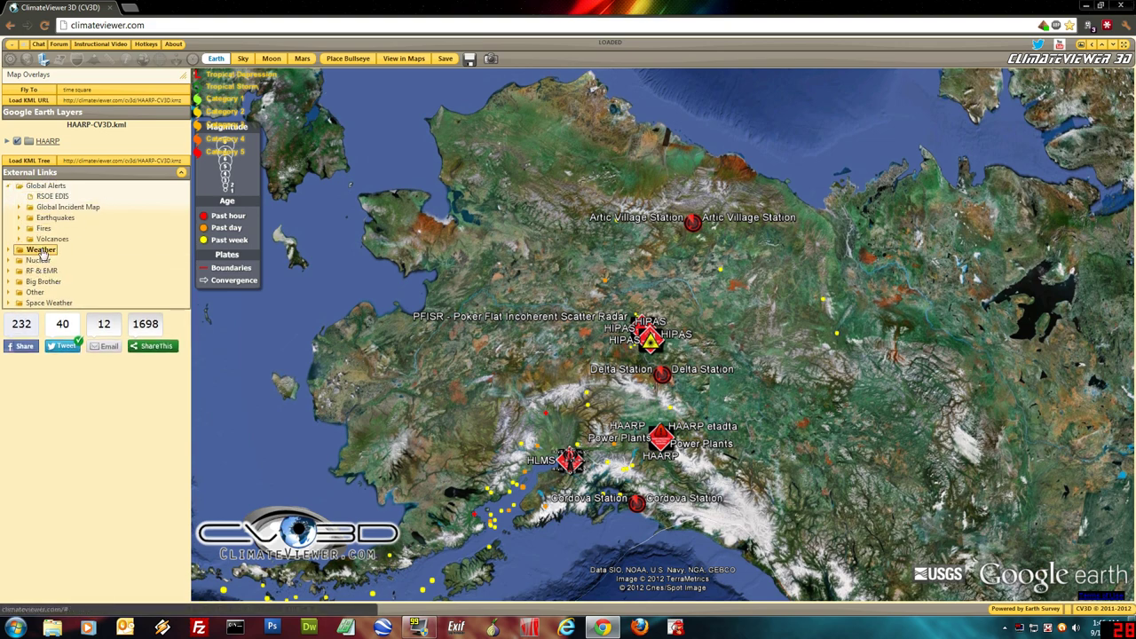
pyautogui.click(39, 250)
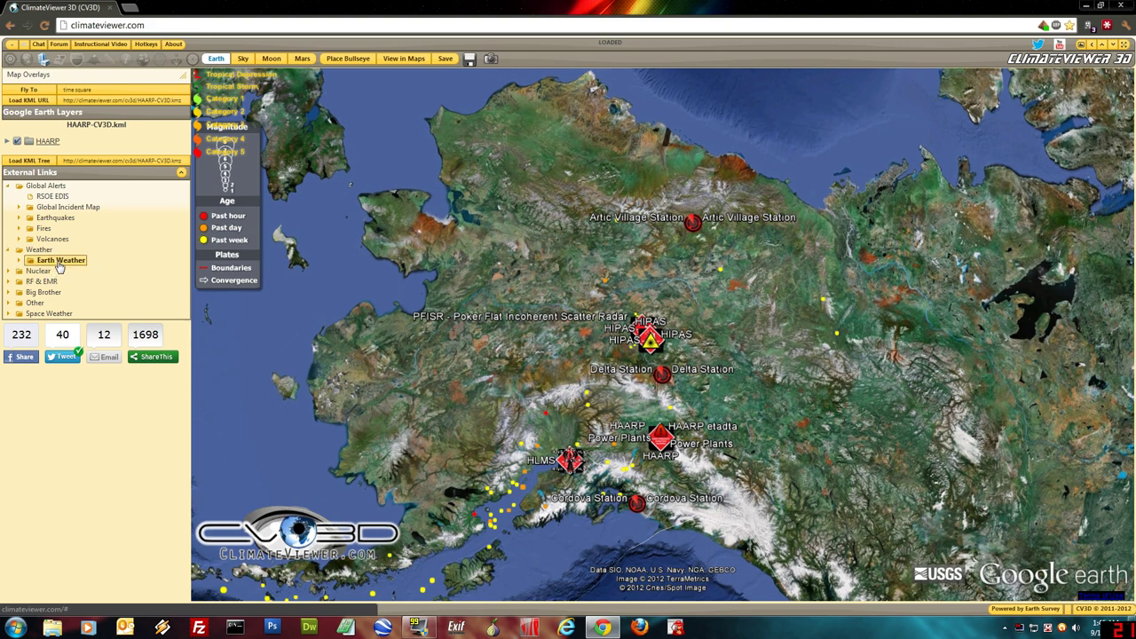
pyautogui.click(58, 260)
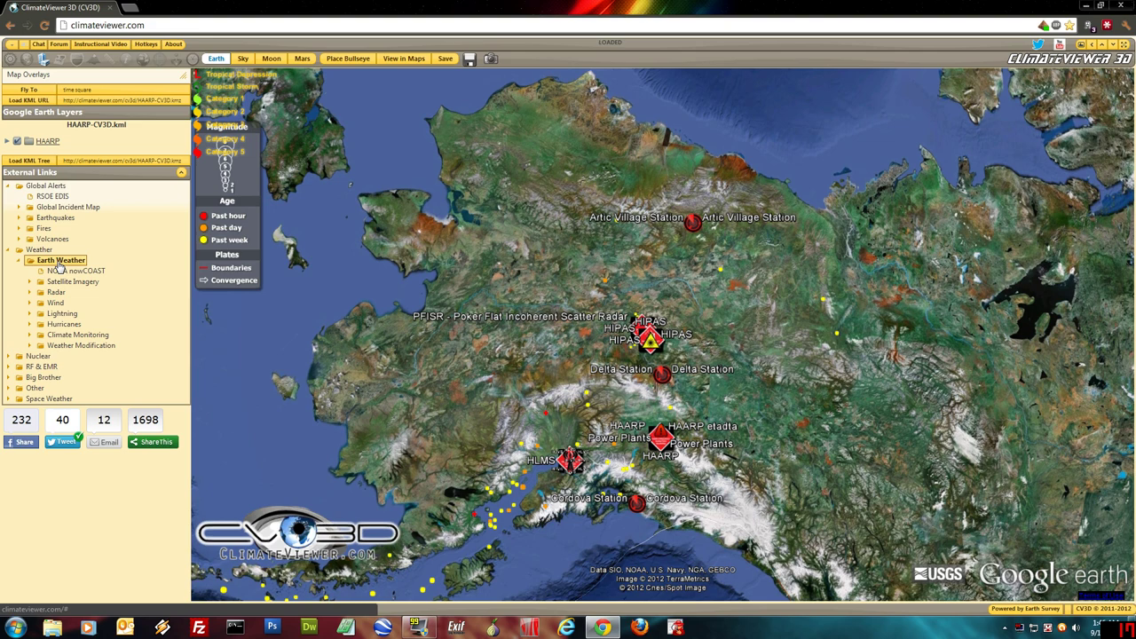
pyautogui.click(75, 270)
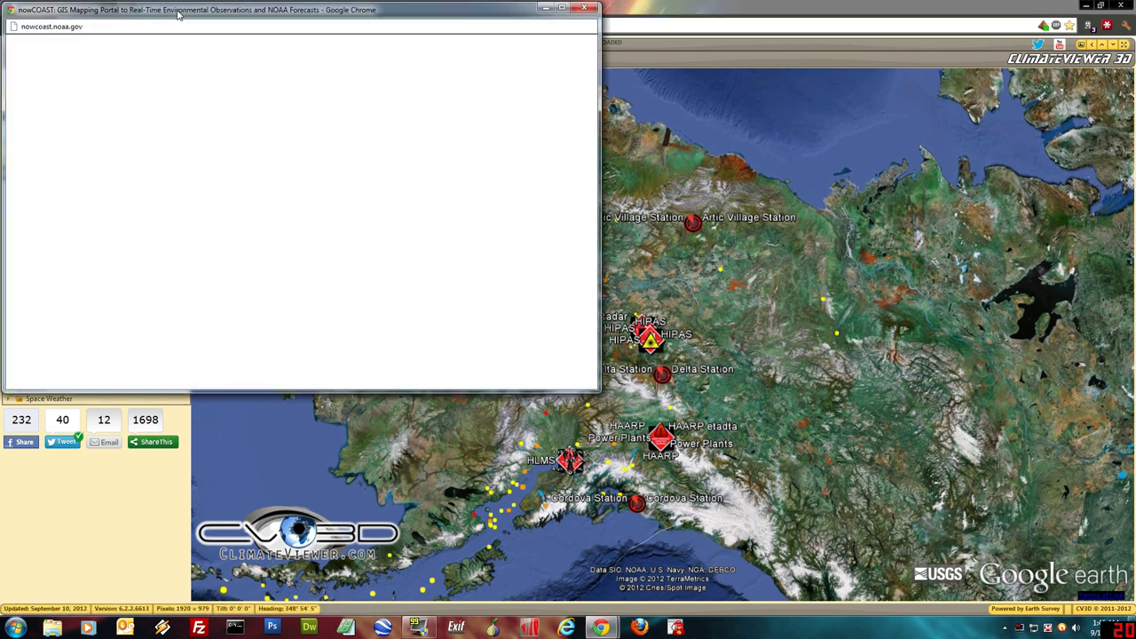
pyautogui.moveTo(177, 7); pyautogui.dragTo(181, 22)
# Open the LANCE Web Mapping Service link from Satellite Imagery, show its map layer list, and close its window.
pyautogui.click(105, 344)
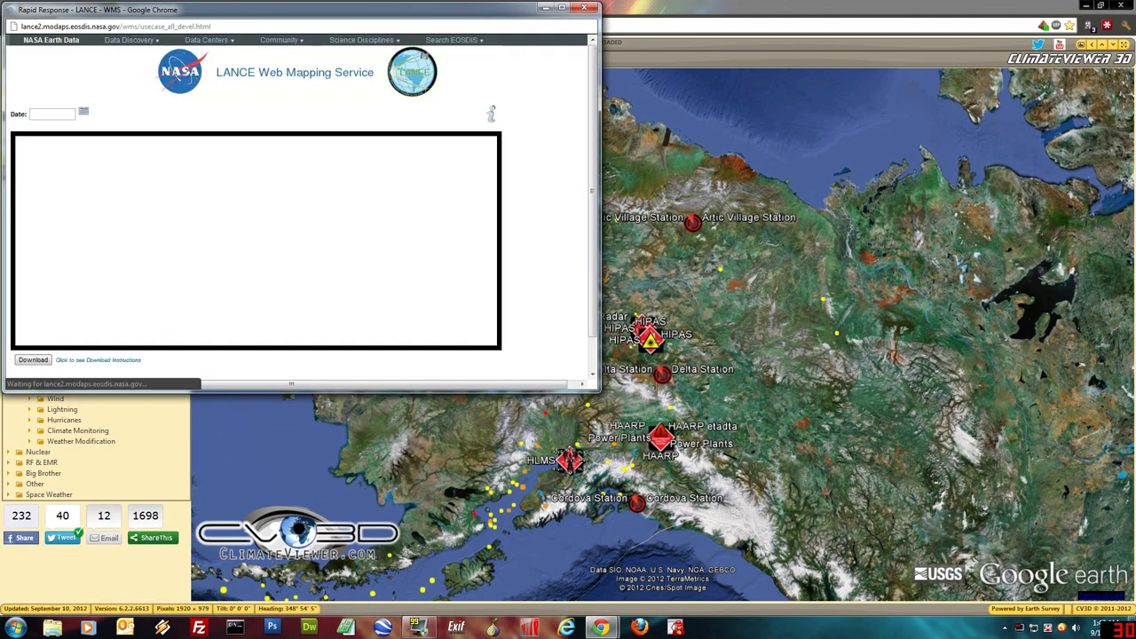
pyautogui.moveTo(120, 13); pyautogui.dragTo(256, 24)
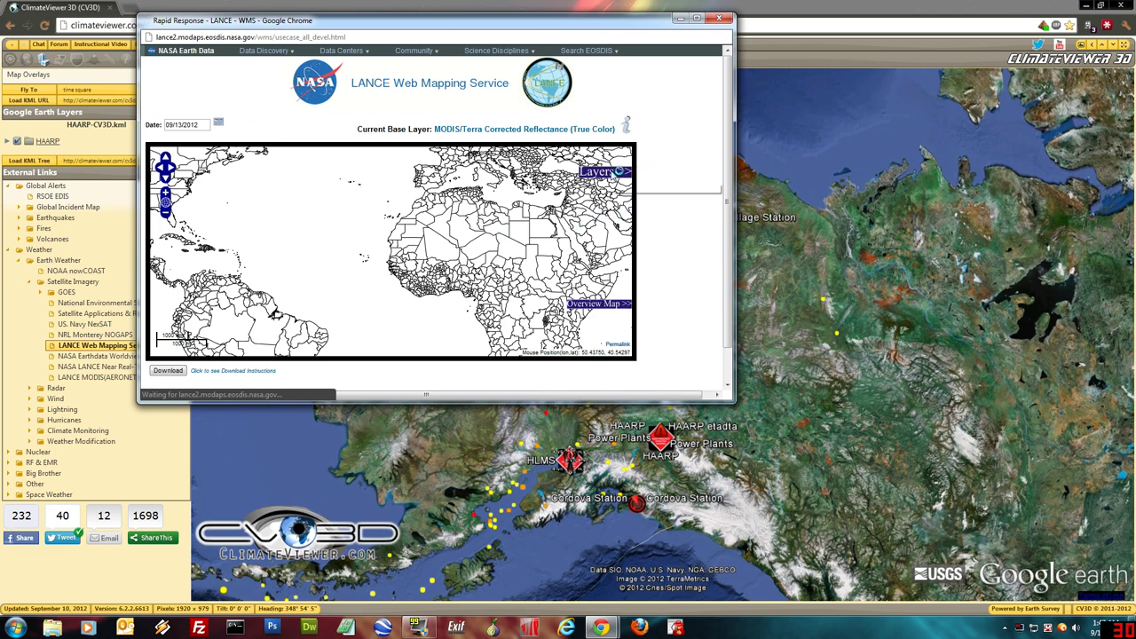
pyautogui.click(607, 174)
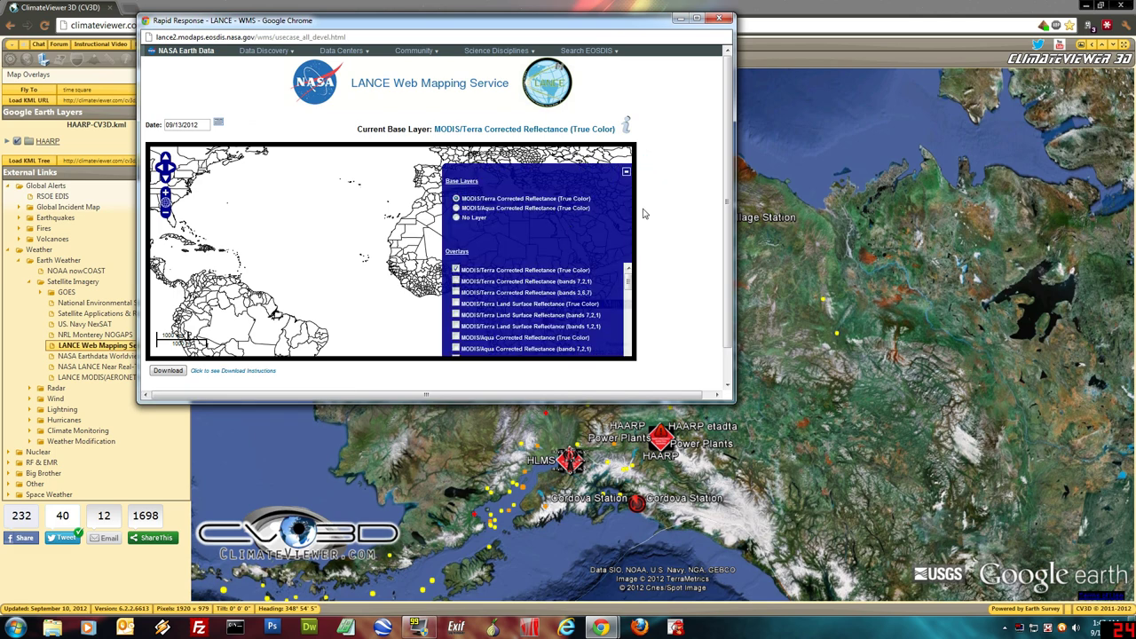
pyautogui.click(725, 18)
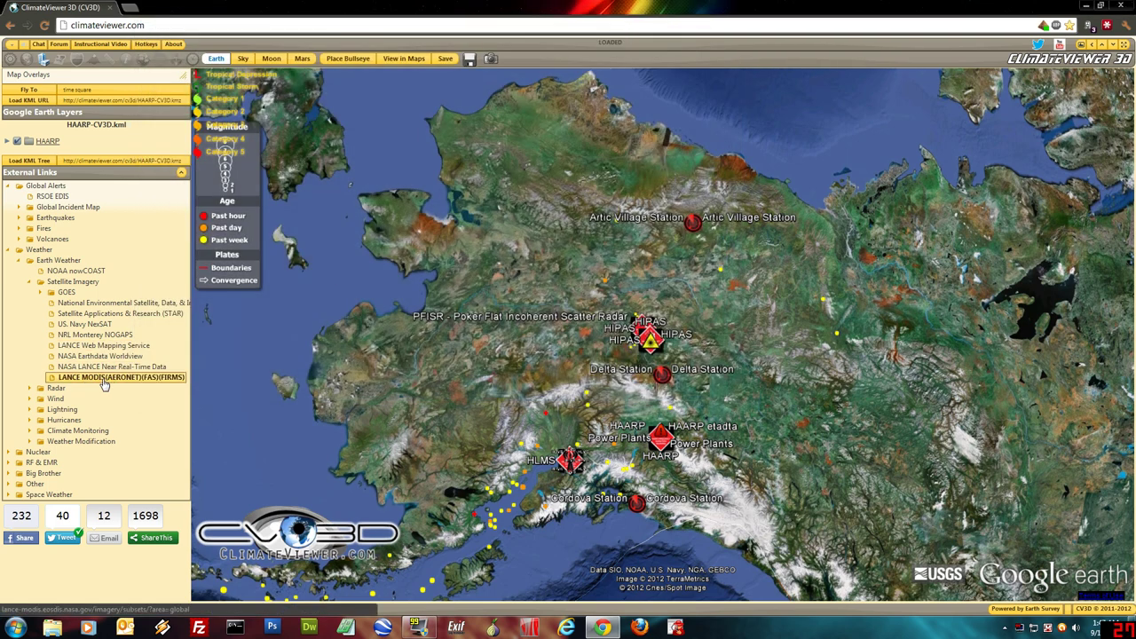
# Open the NASA Earthdata Worldview link, pan its satellite map, hide and restore My Layers, and close the window.
pyautogui.click(101, 378)
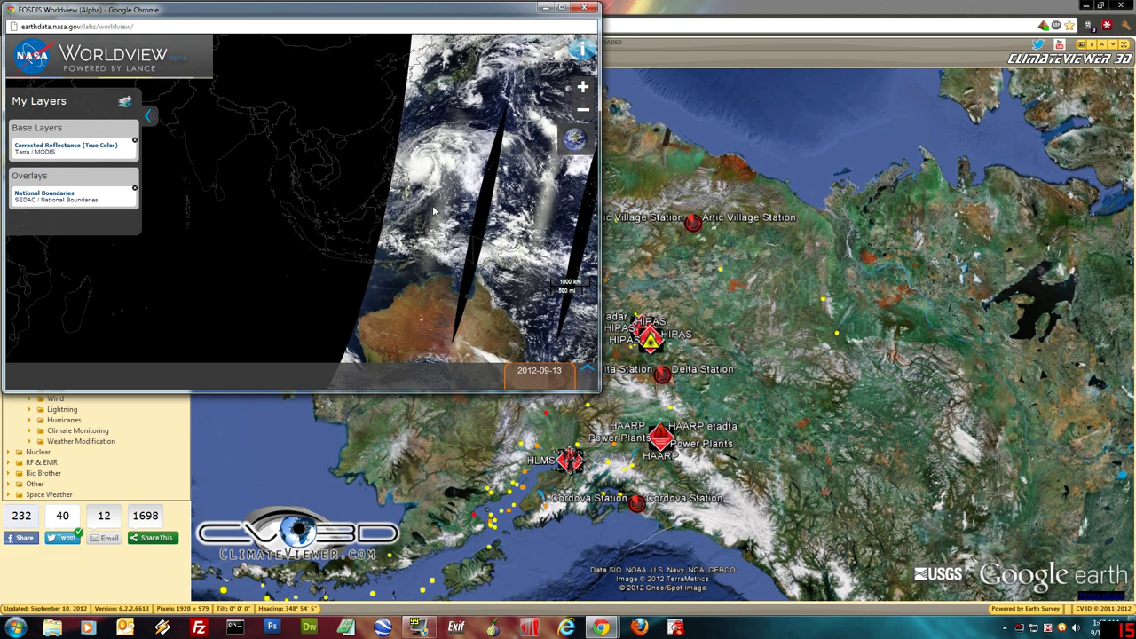
pyautogui.moveTo(269, 209); pyautogui.dragTo(249, 235)
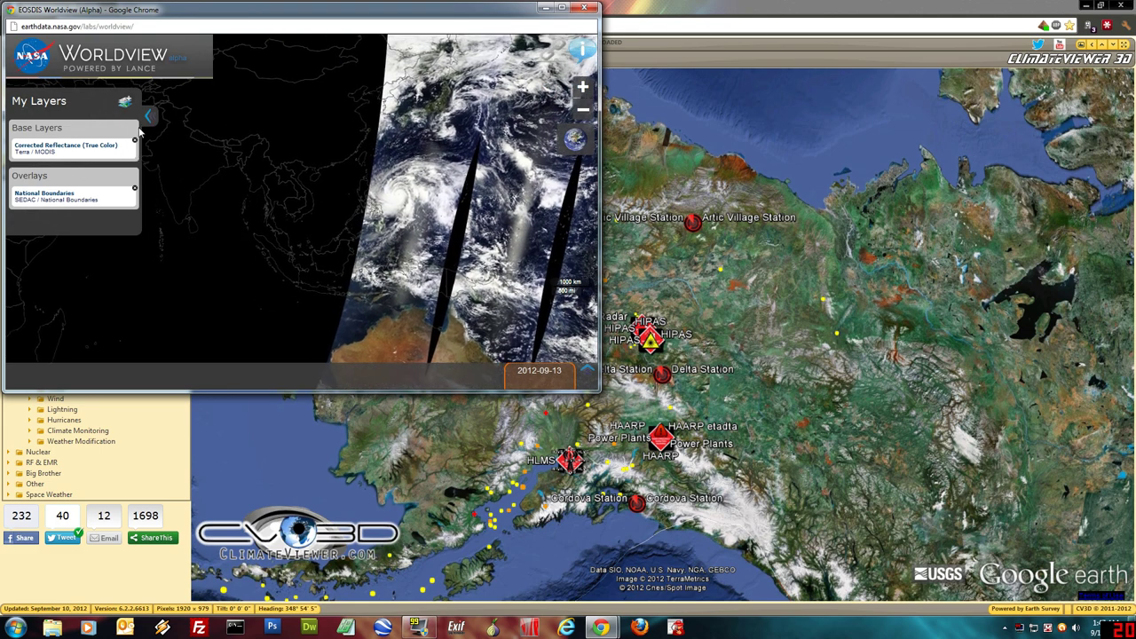
pyautogui.click(149, 116)
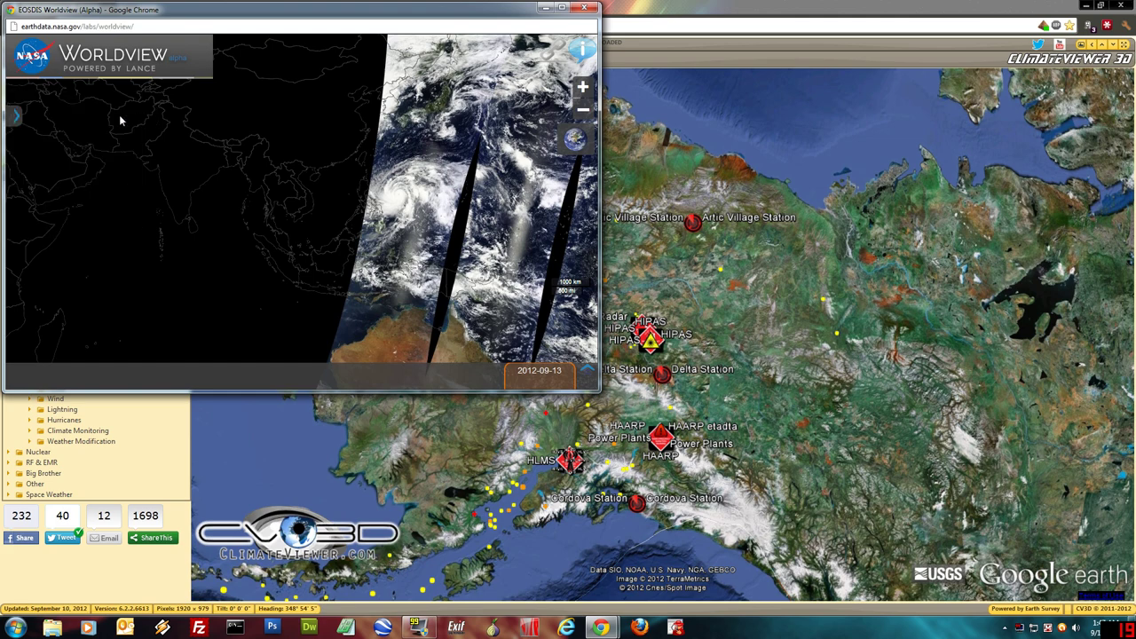
pyautogui.click(13, 116)
pyautogui.moveTo(248, 157); pyautogui.dragTo(254, 256)
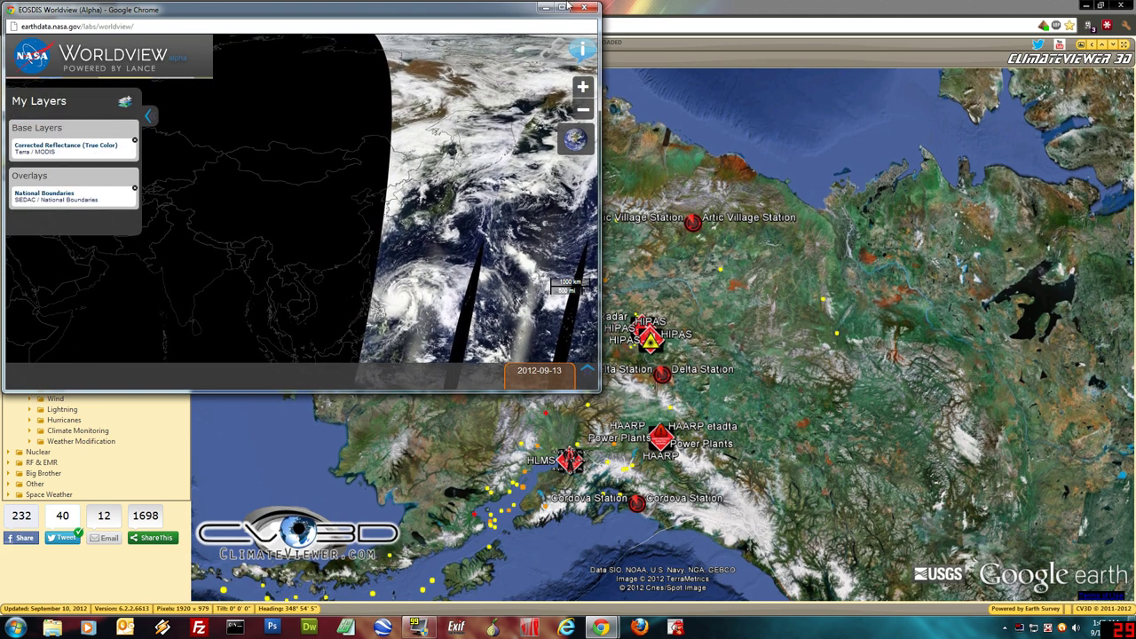
pyautogui.click(582, 8)
# Collapse the Earth Weather links and zoom the globe out from Alaska to view North America and the North Pacific.
pyautogui.moveTo(516, 361); pyautogui.dragTo(503, 306)
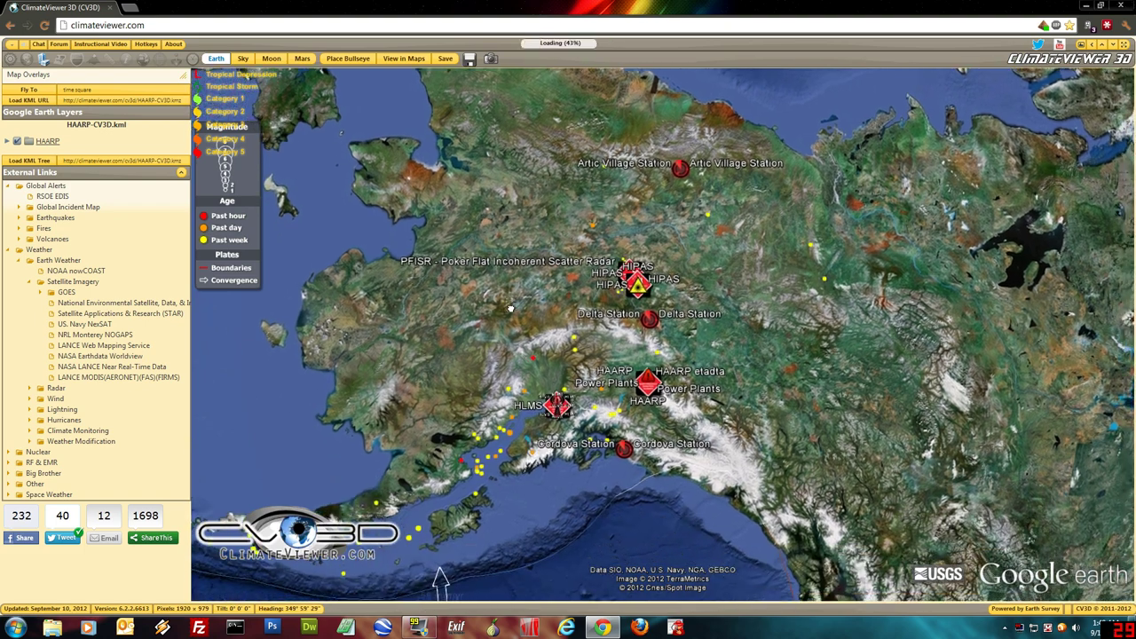
pyautogui.click(36, 265)
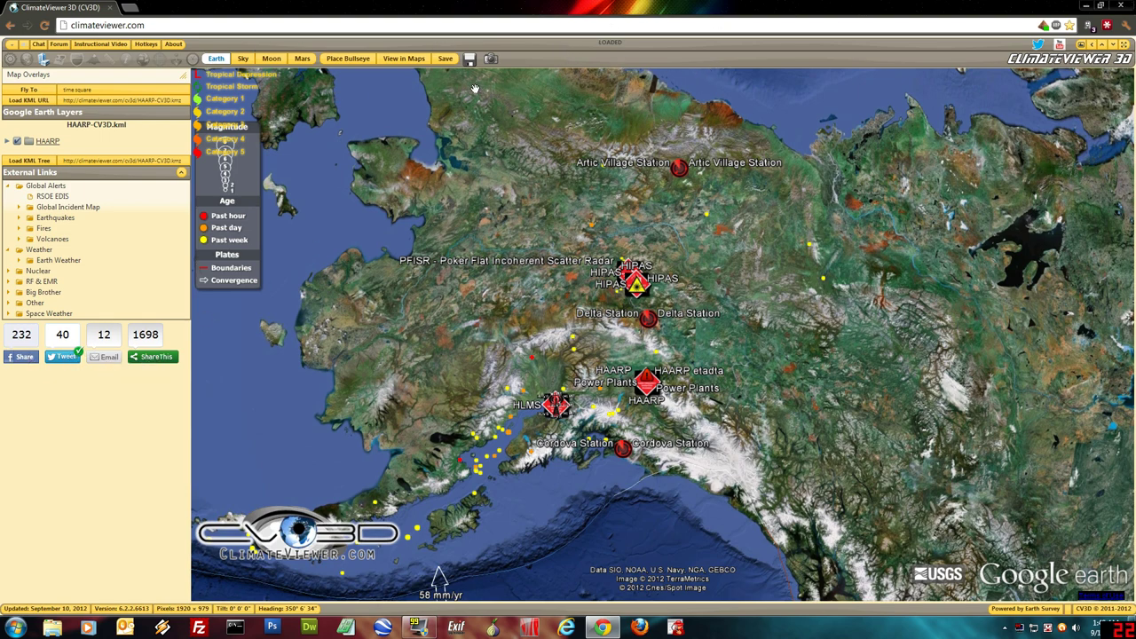
pyautogui.scroll(-3, 675, 284)
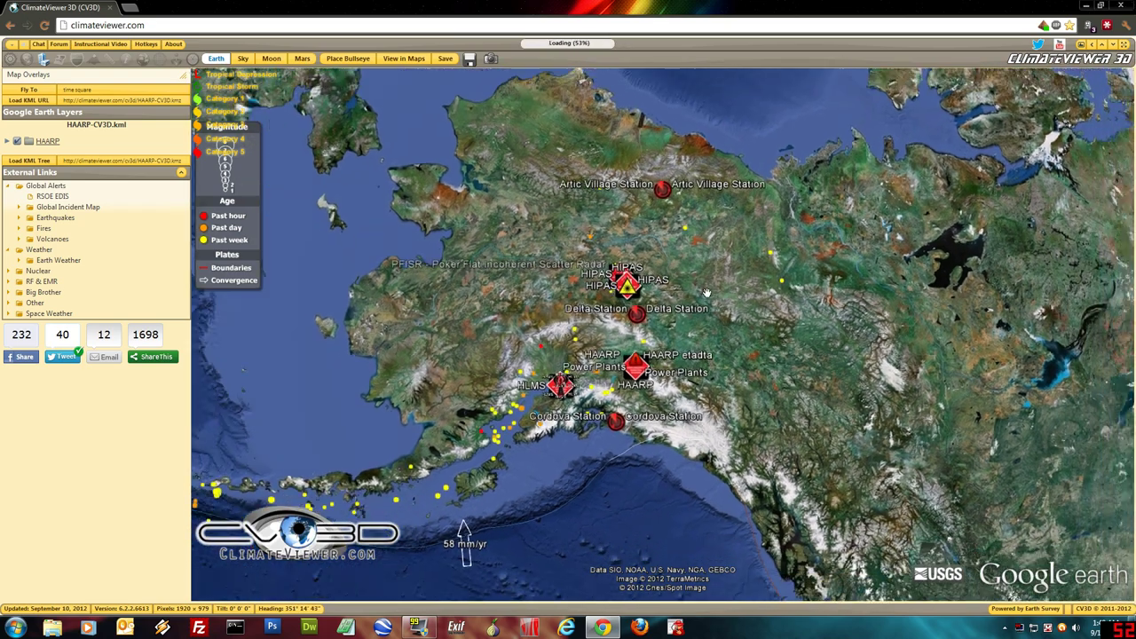
pyautogui.scroll(-2, 623, 315)
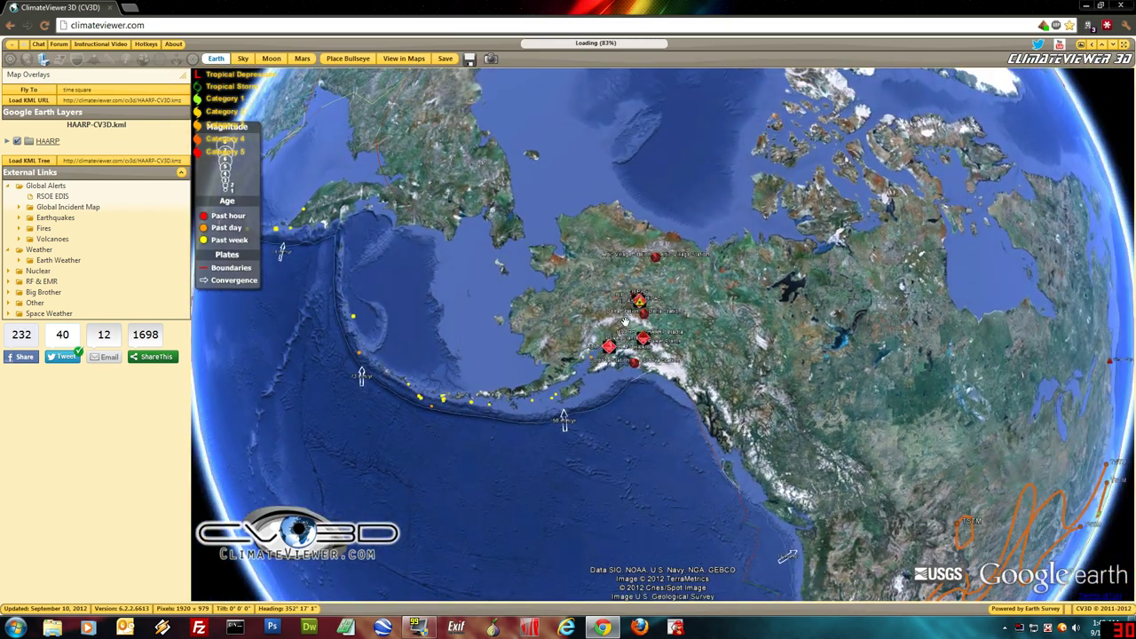